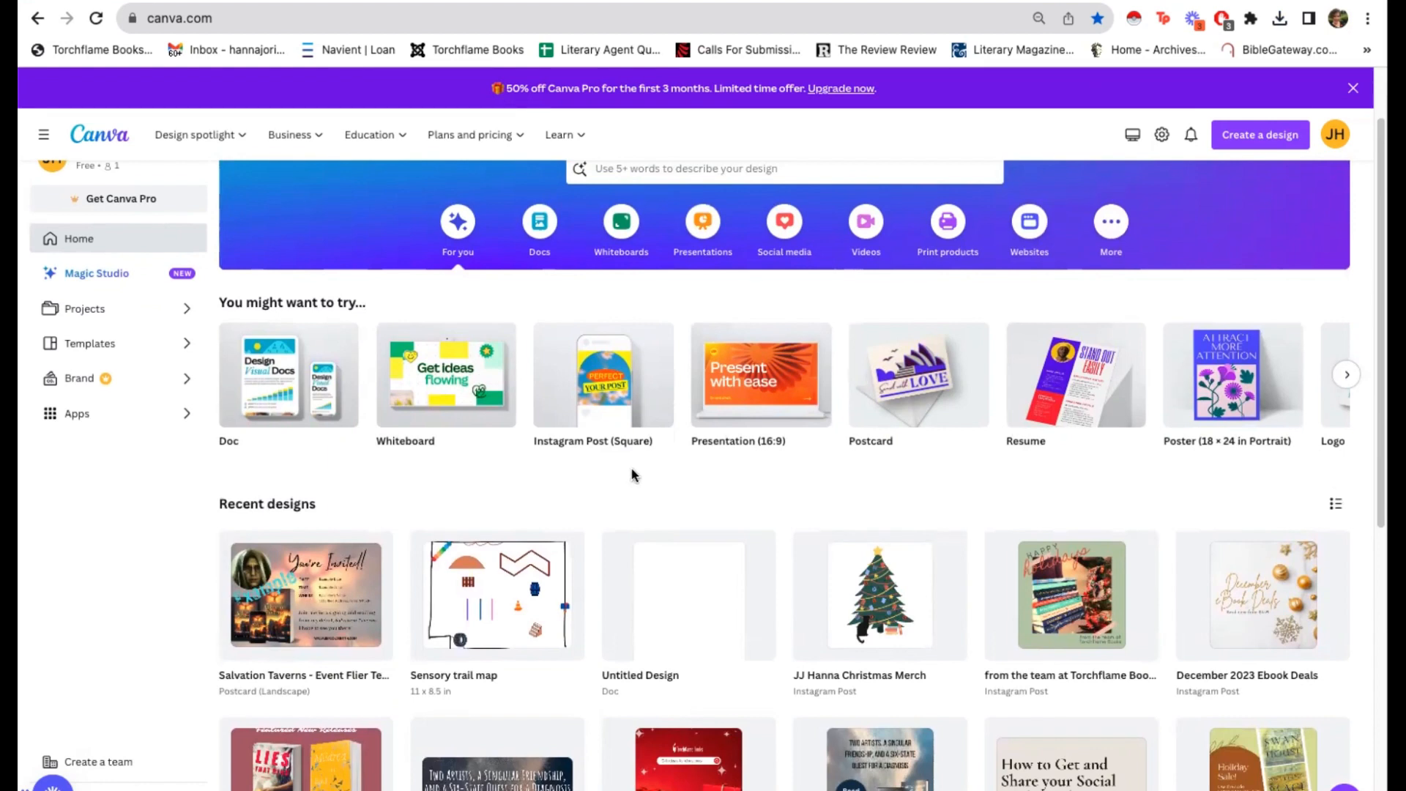
Step: Upload the PDF "Salvation Taverns - Event Flier Templates" and open the imported design, dismissing the import feedback form
scroll(621, 473, "up", 1)
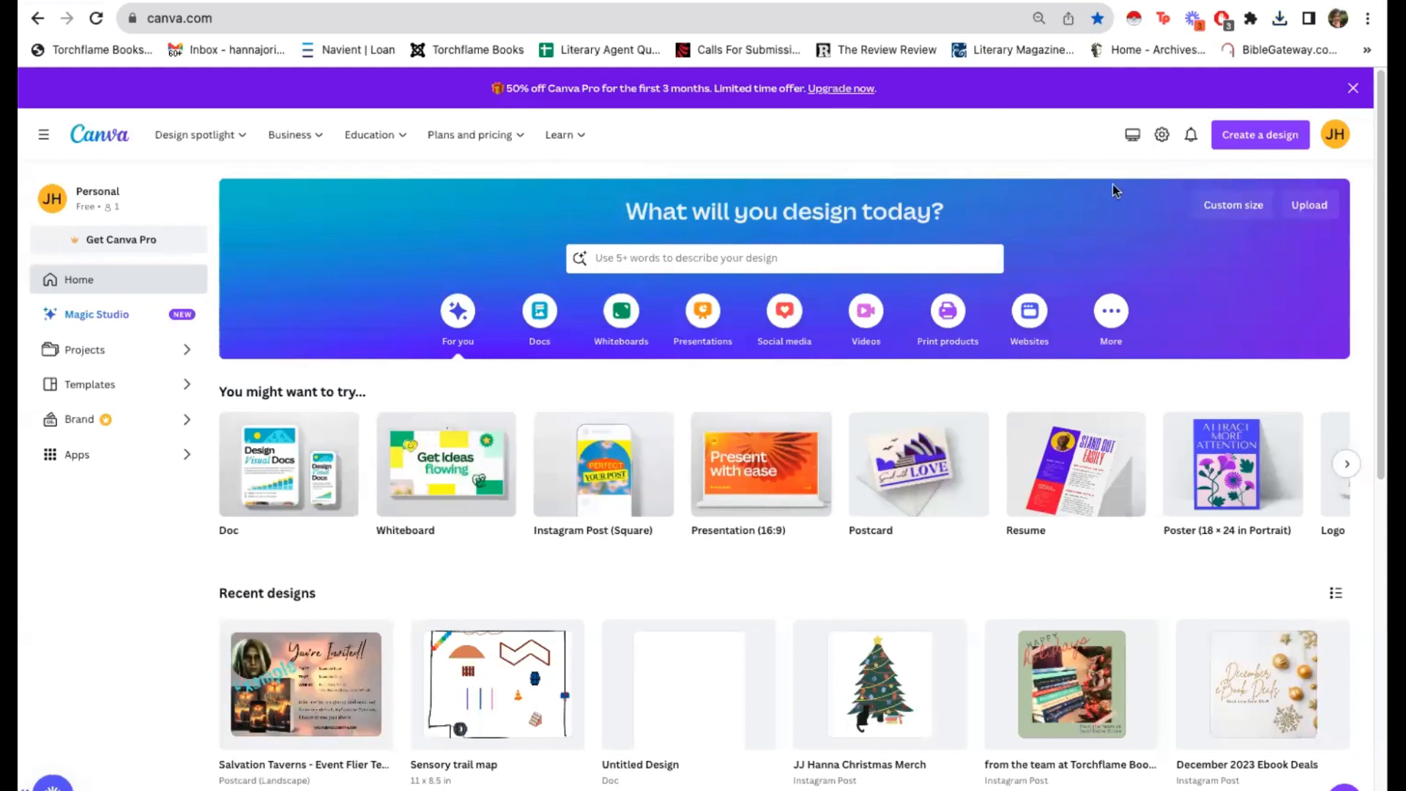
left_click(1309, 208)
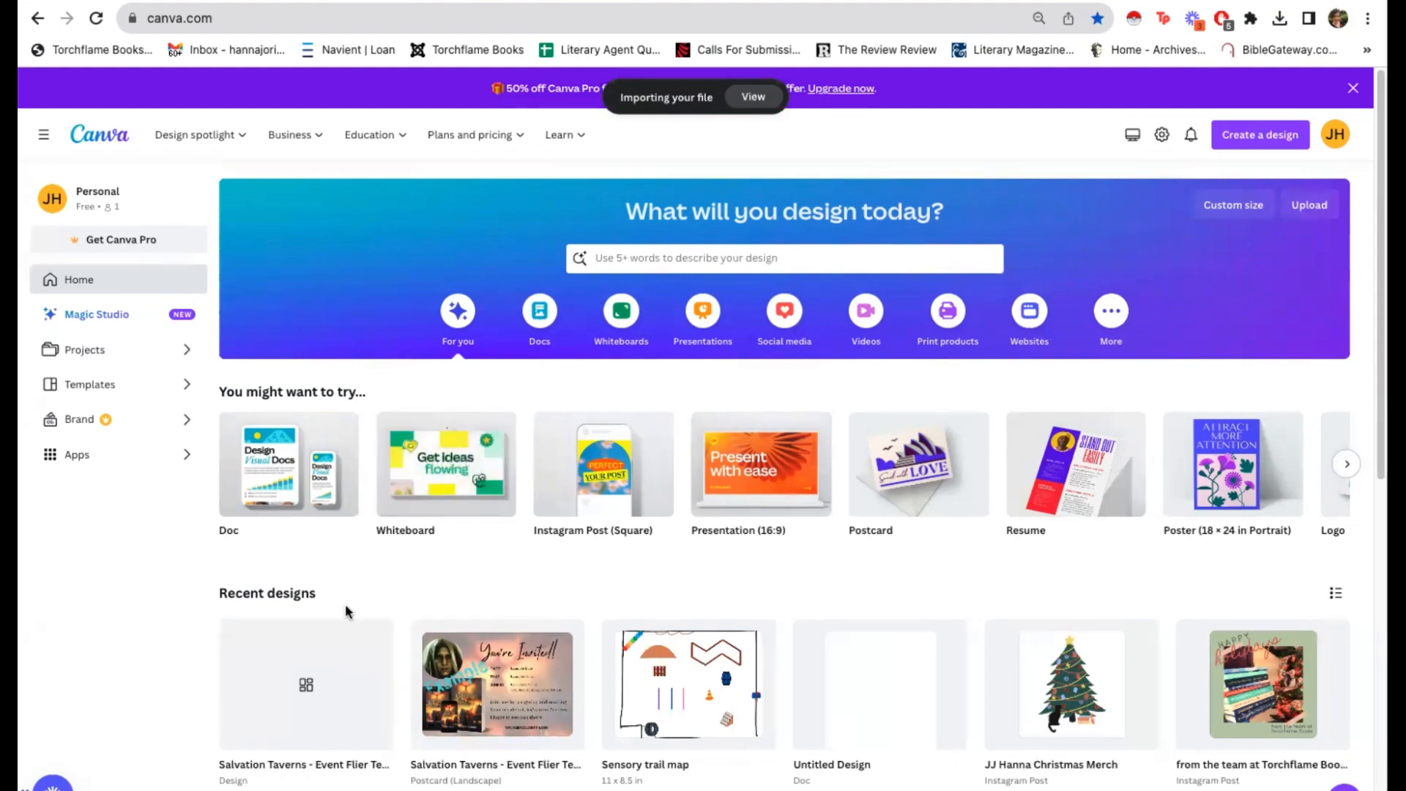
left_click(297, 685)
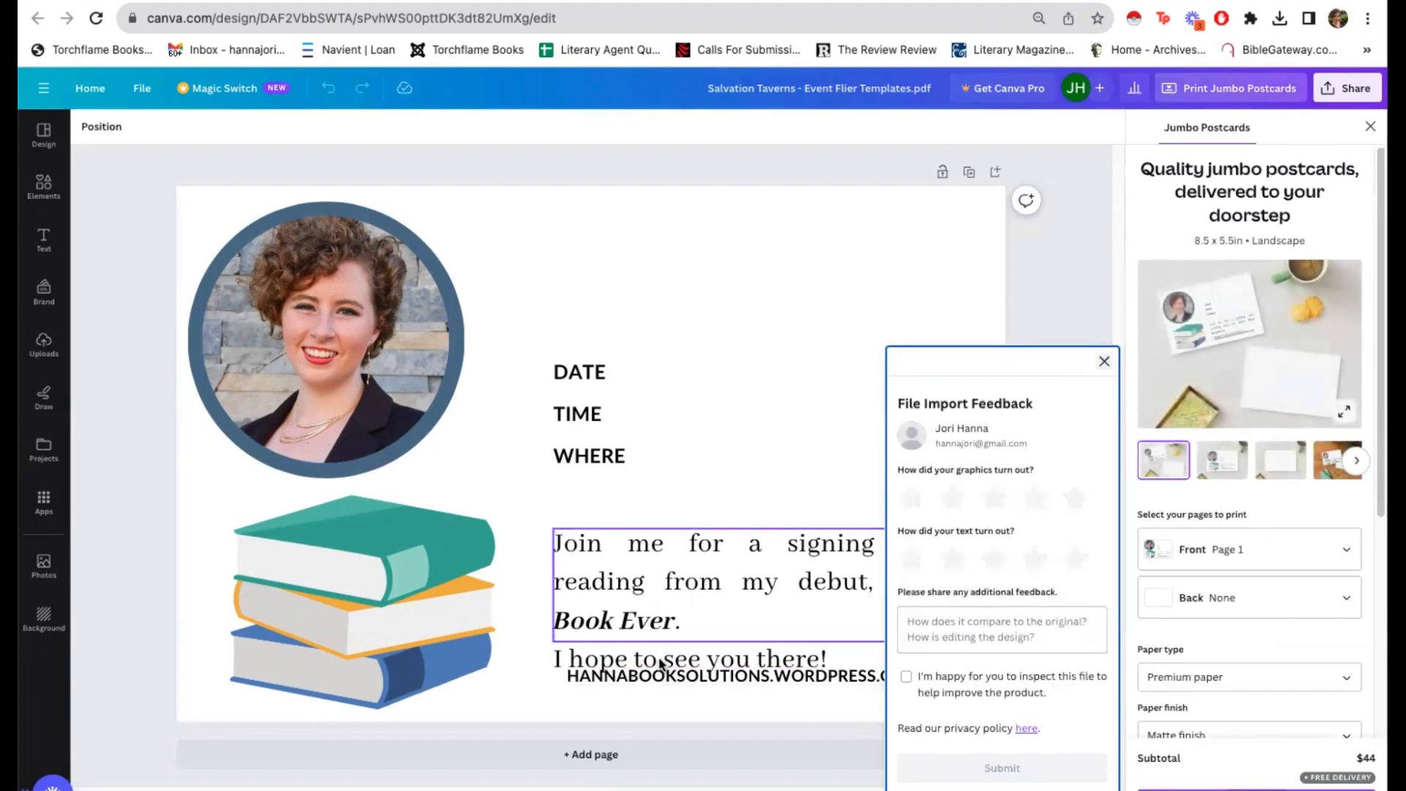
left_click(1104, 364)
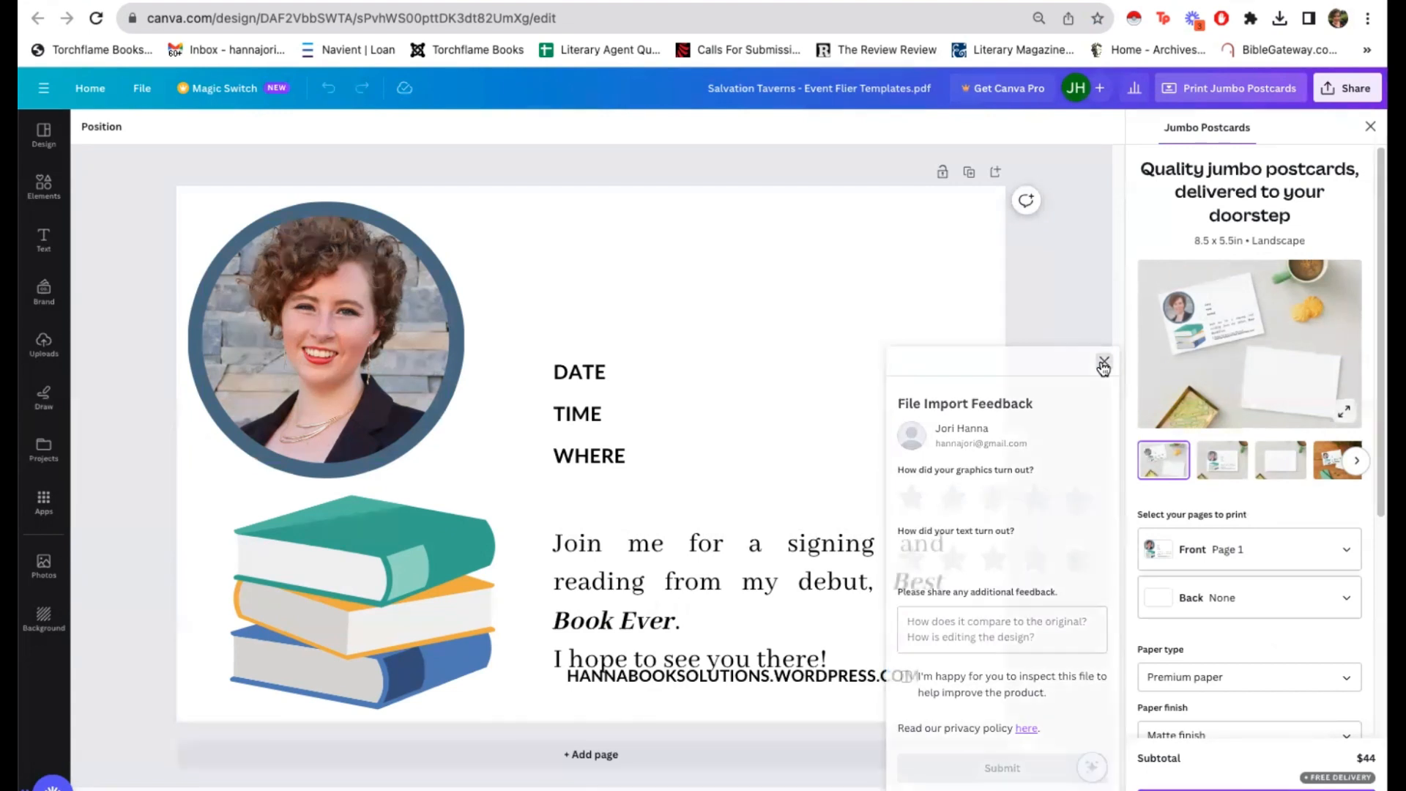
Step: Set the line spacing of the "Join me for a signing" paragraph to 1.08 and align it left
left_click(829, 562)
left_click(508, 128)
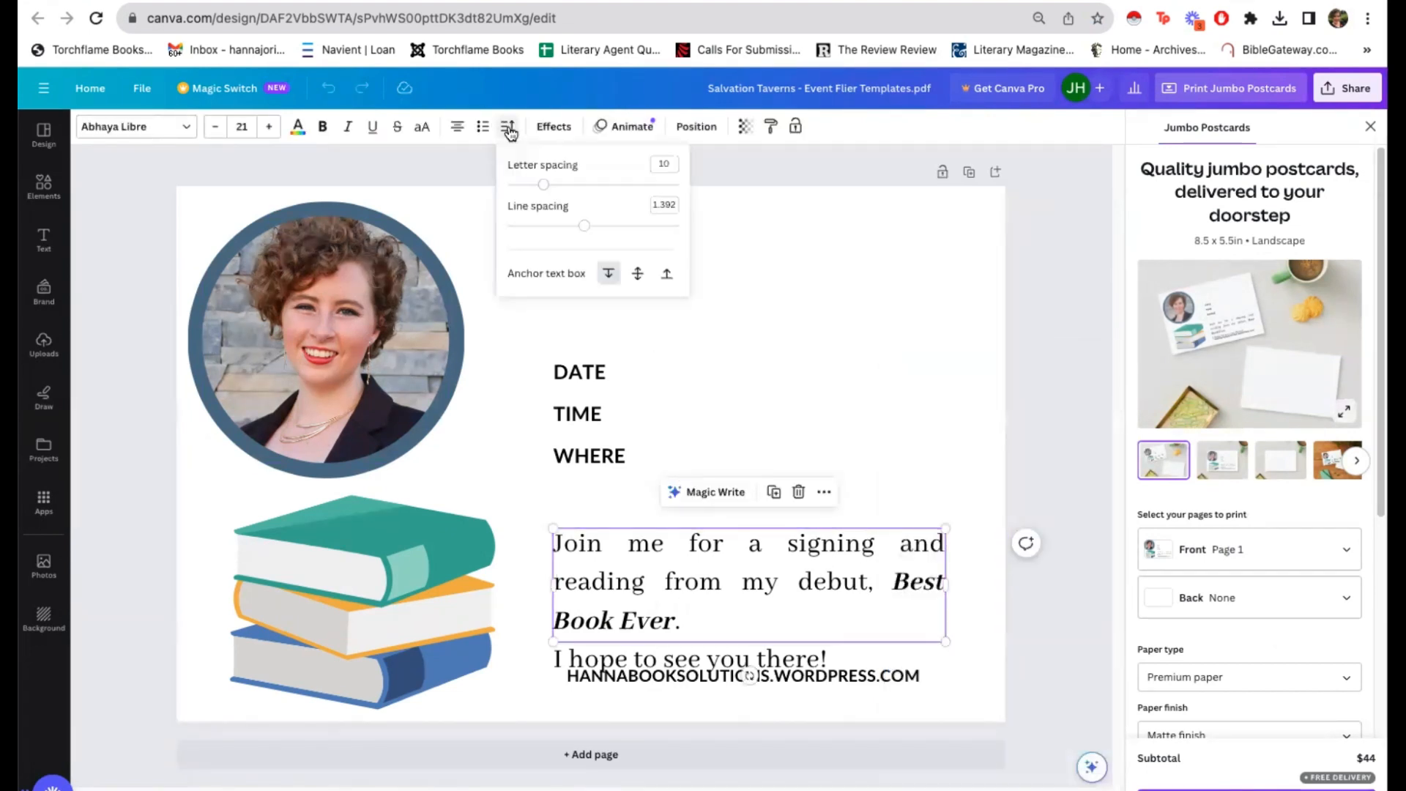
left_click_drag(583, 225, 557, 226)
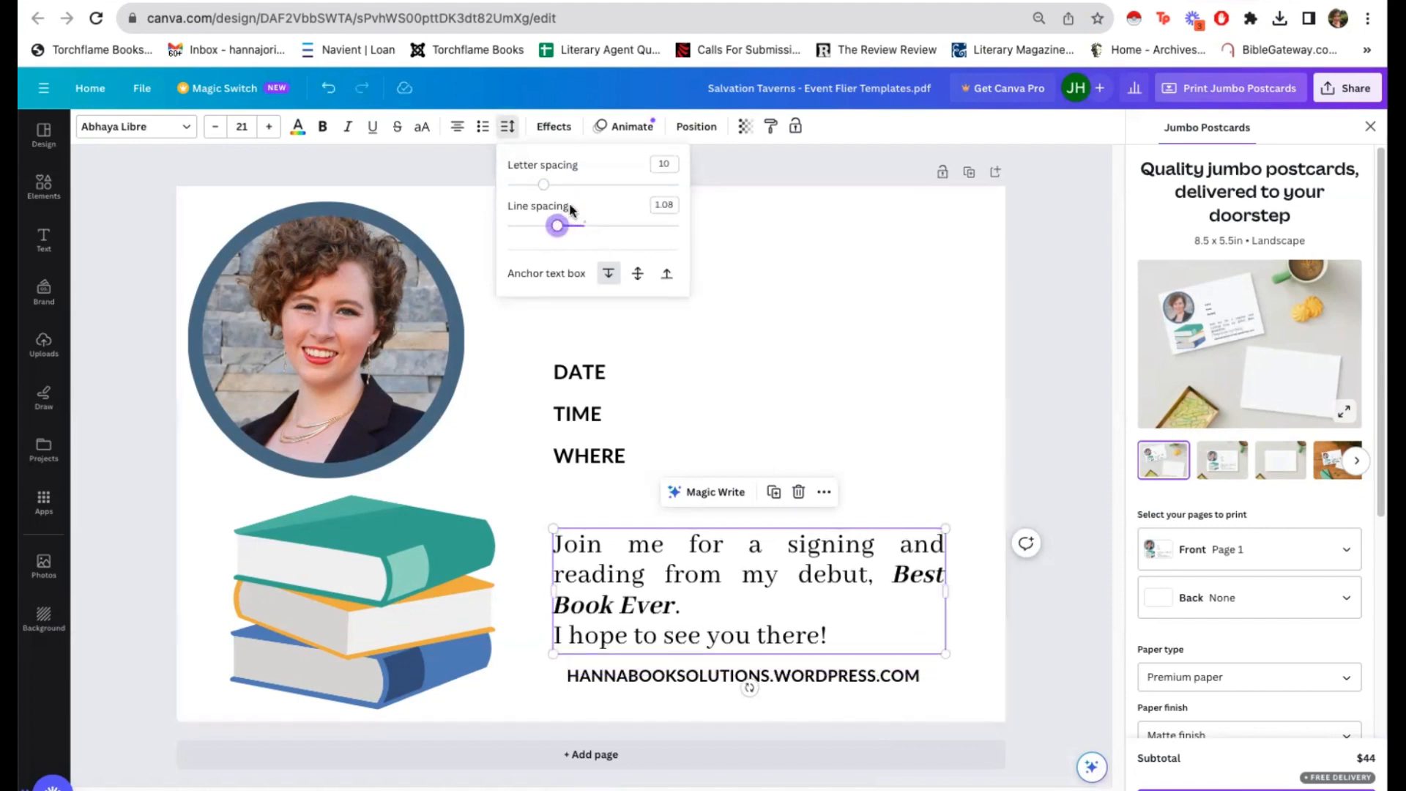
left_click(455, 127)
left_click(455, 127)
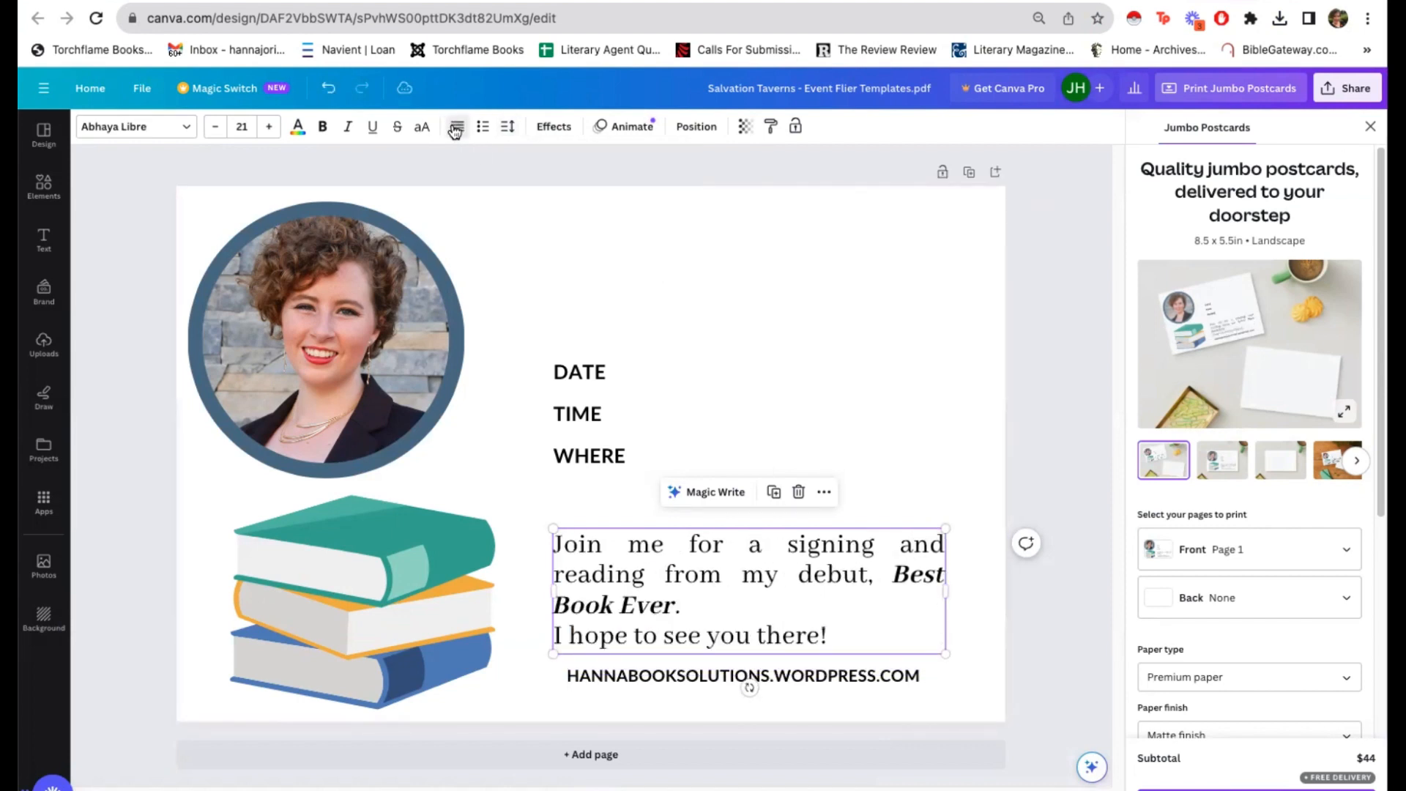
left_click(455, 128)
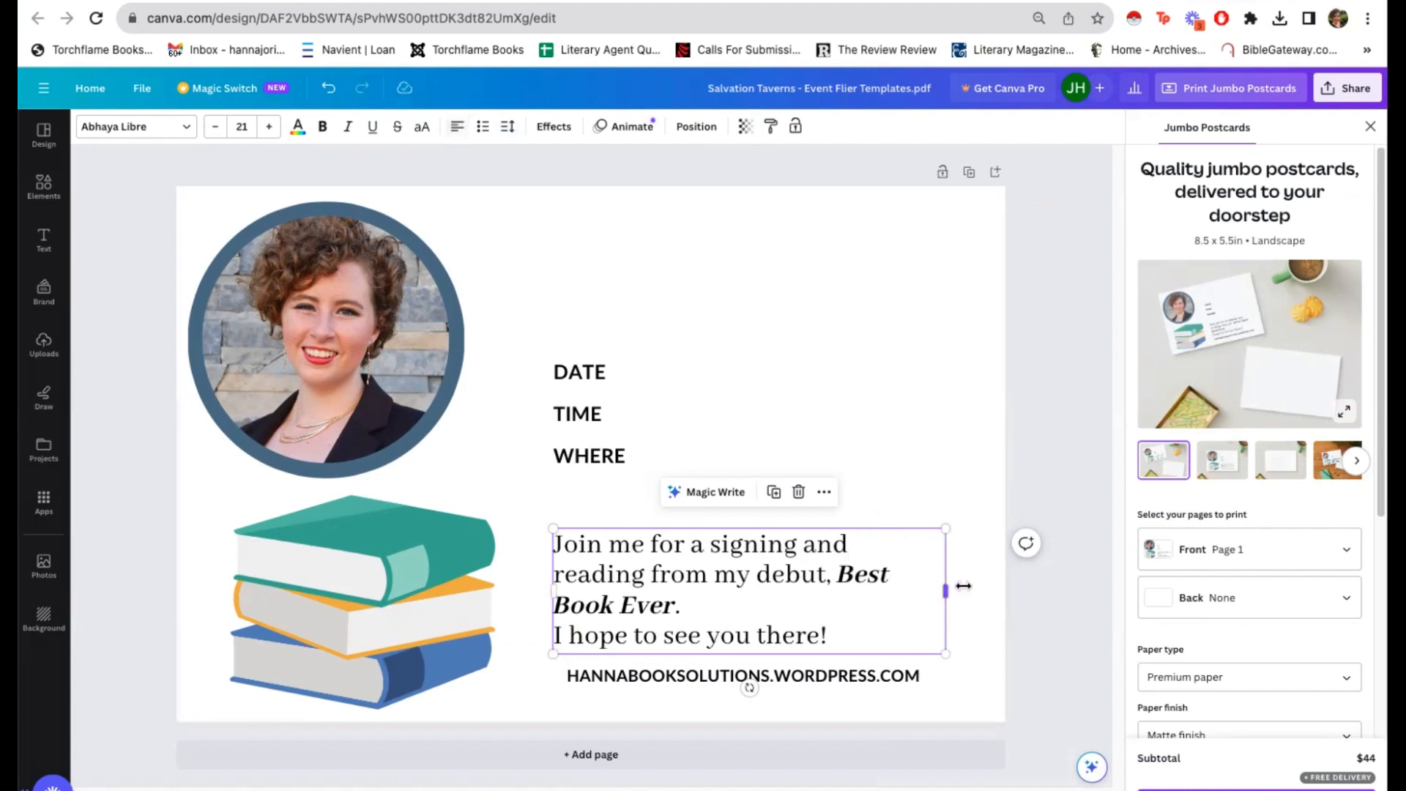
Step: Widen the invitation paragraph's text box so it wraps onto three lines, and move it slightly down above the website address
left_click_drag(963, 586, 993, 585)
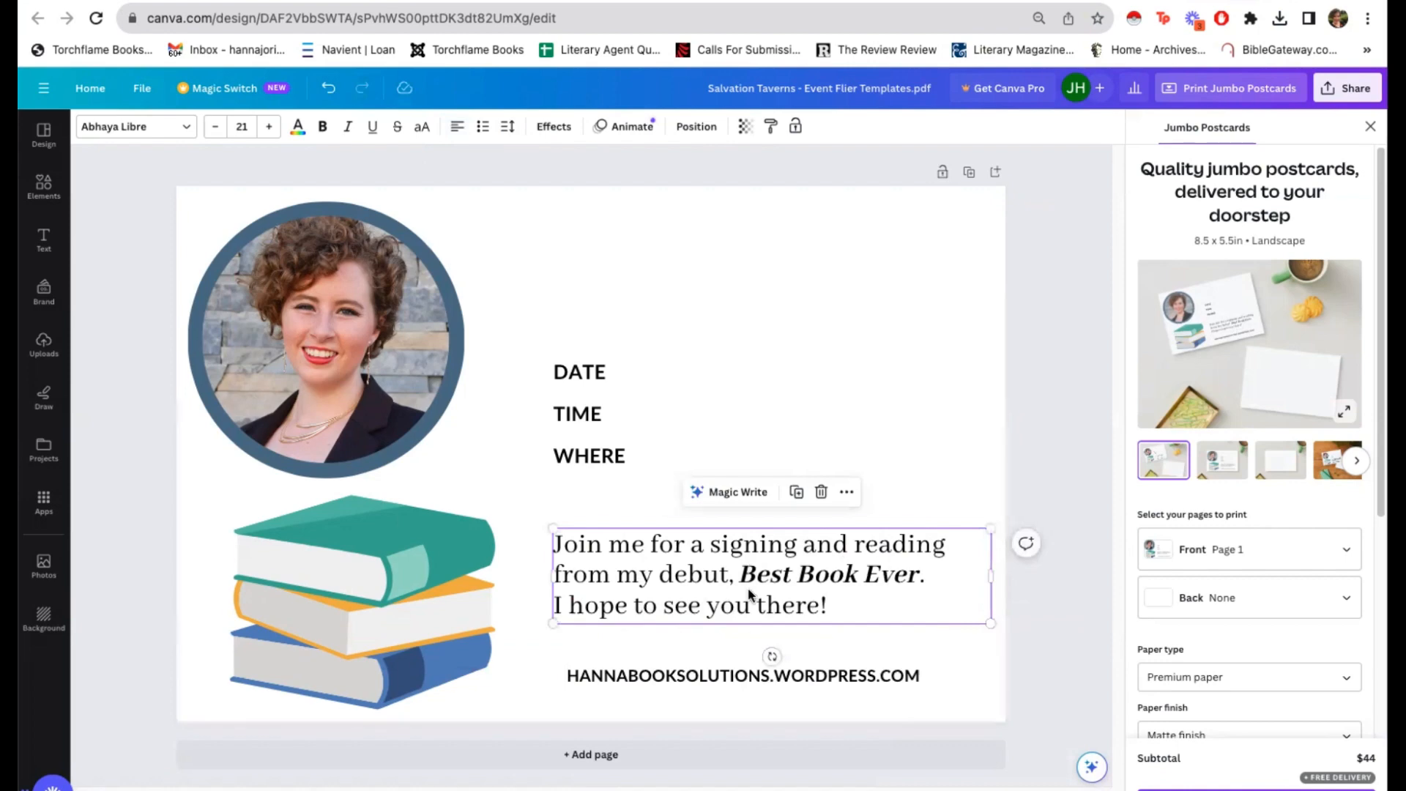
left_click_drag(749, 595, 748, 607)
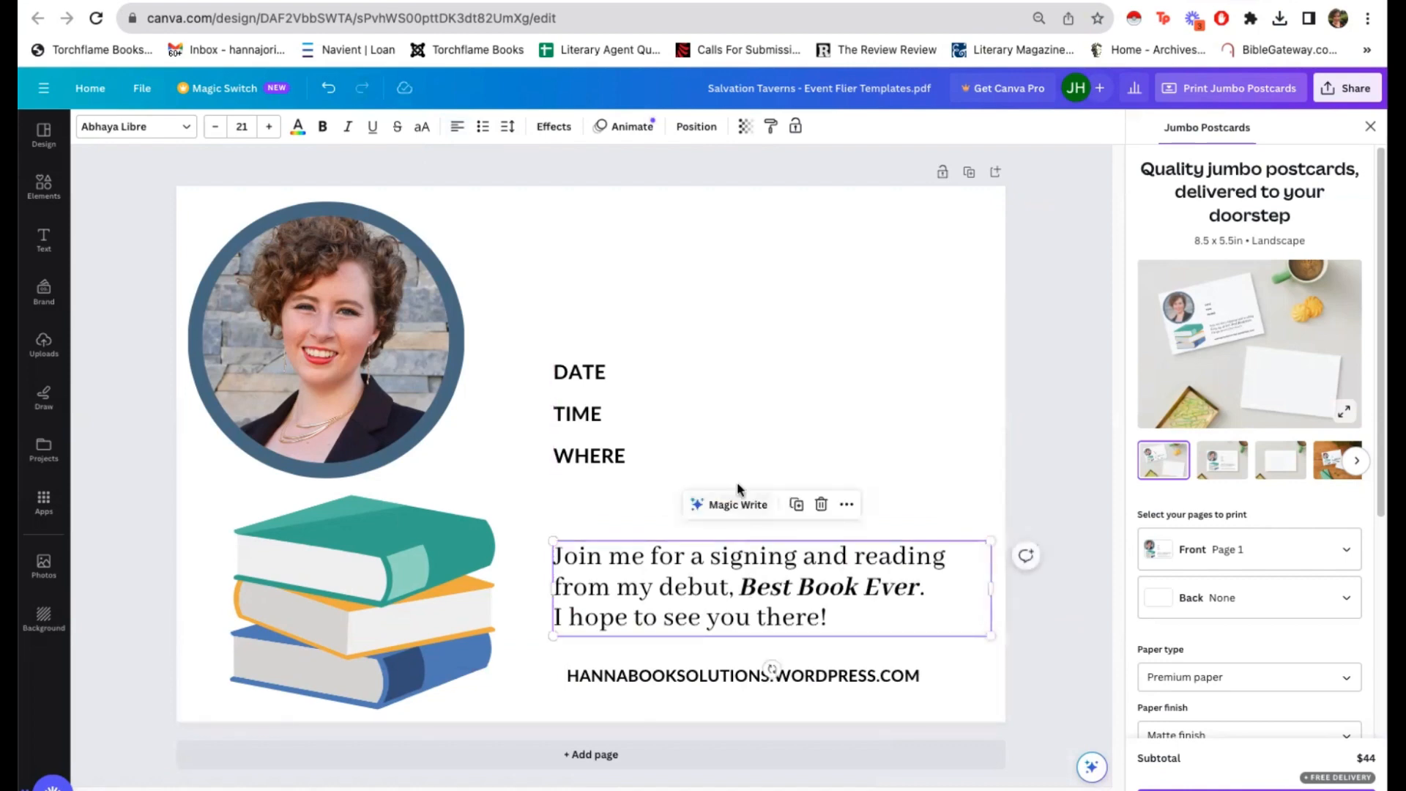
left_click(697, 396)
Step: Add the "love and joy" font combination to the page and move it up toward the upper right of the flyer
left_click(44, 240)
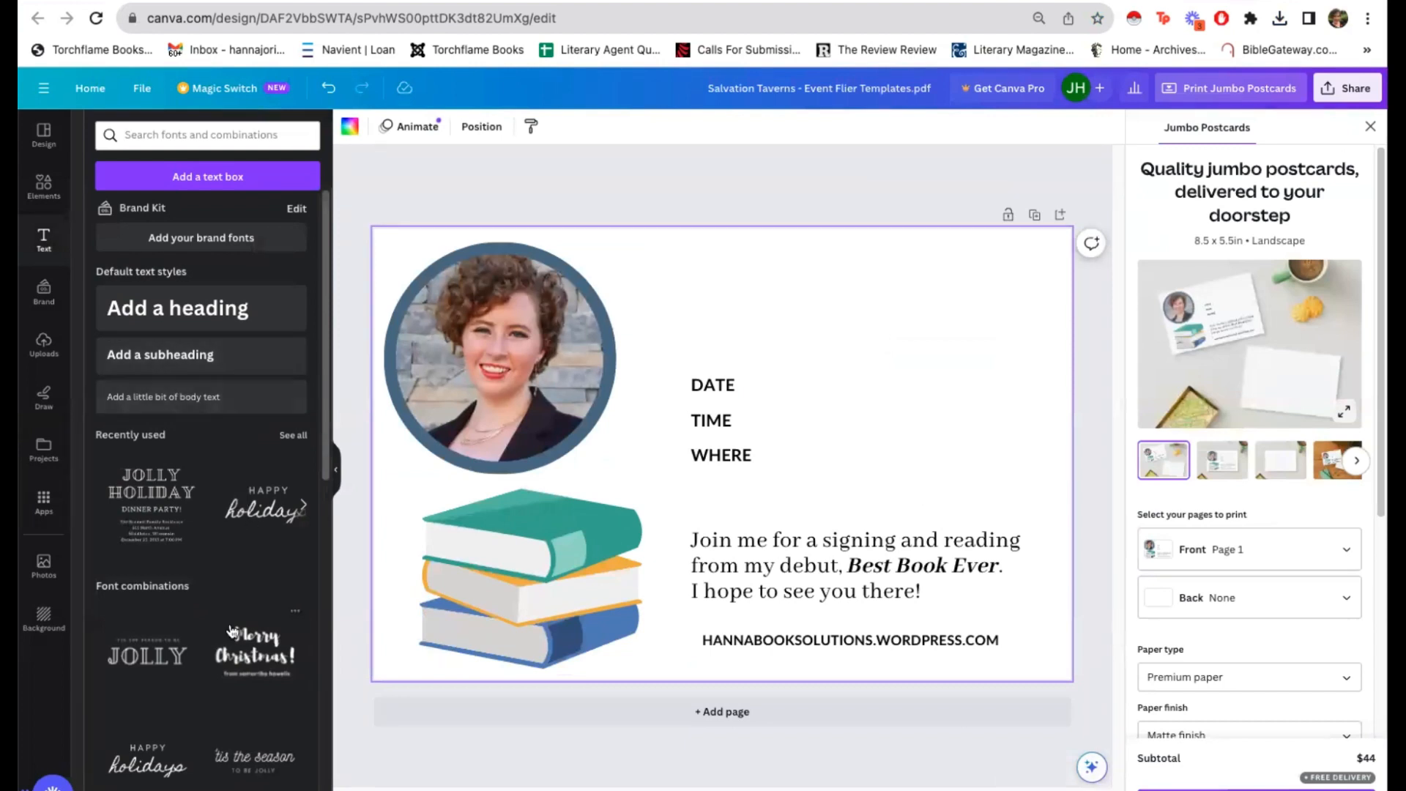
scroll(232, 632, "down", 6)
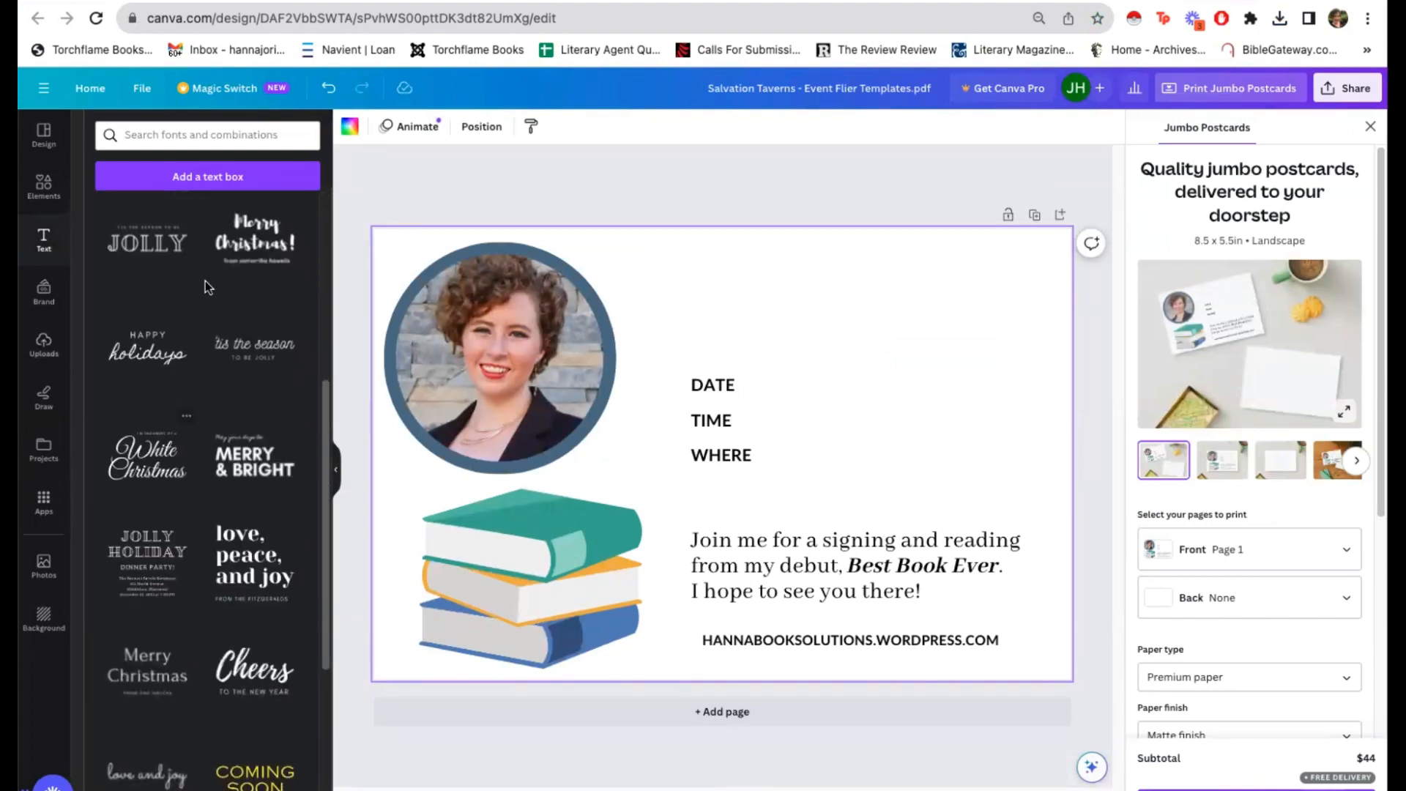
scroll(176, 556, "up", 3)
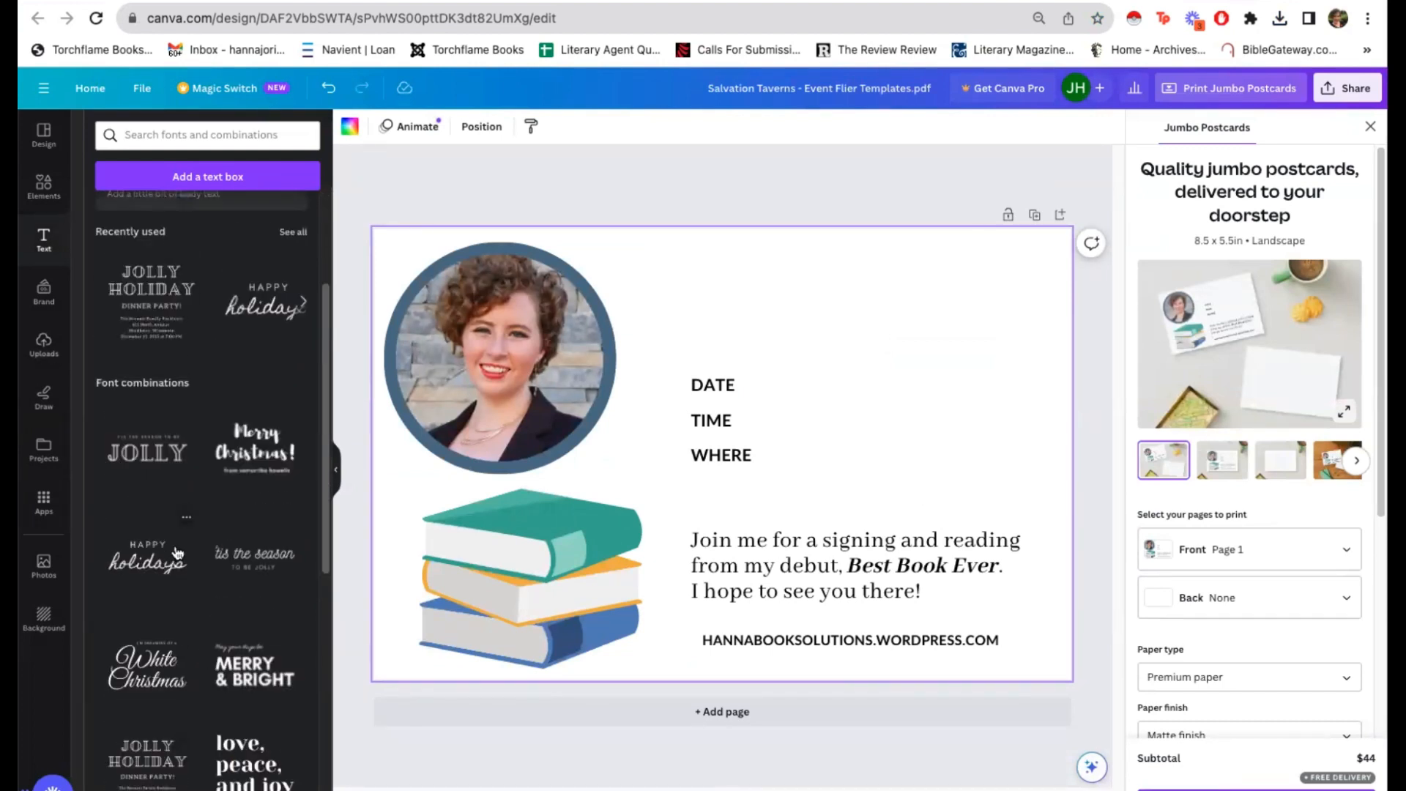
scroll(175, 553, "up", 3)
scroll(220, 549, "down", 9)
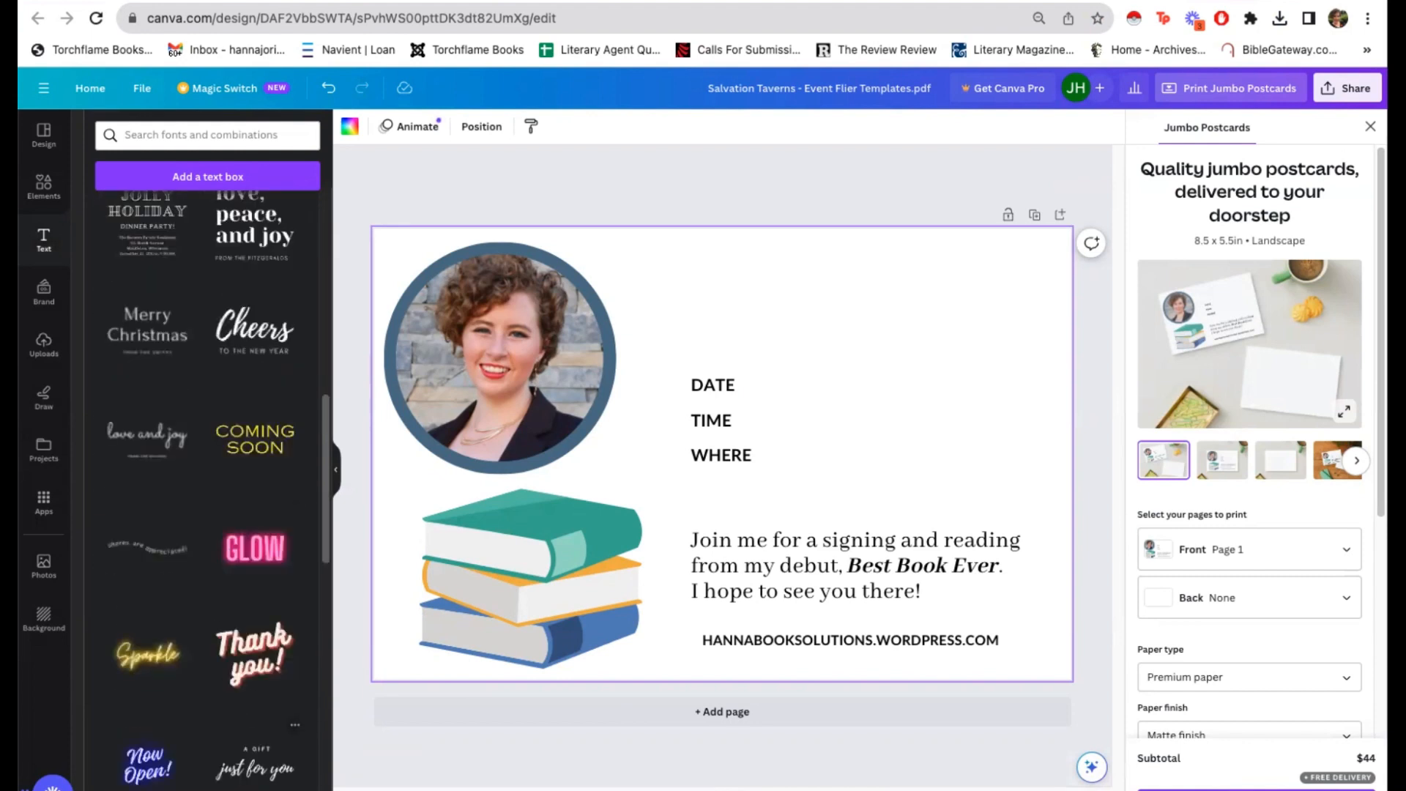
left_click(145, 426)
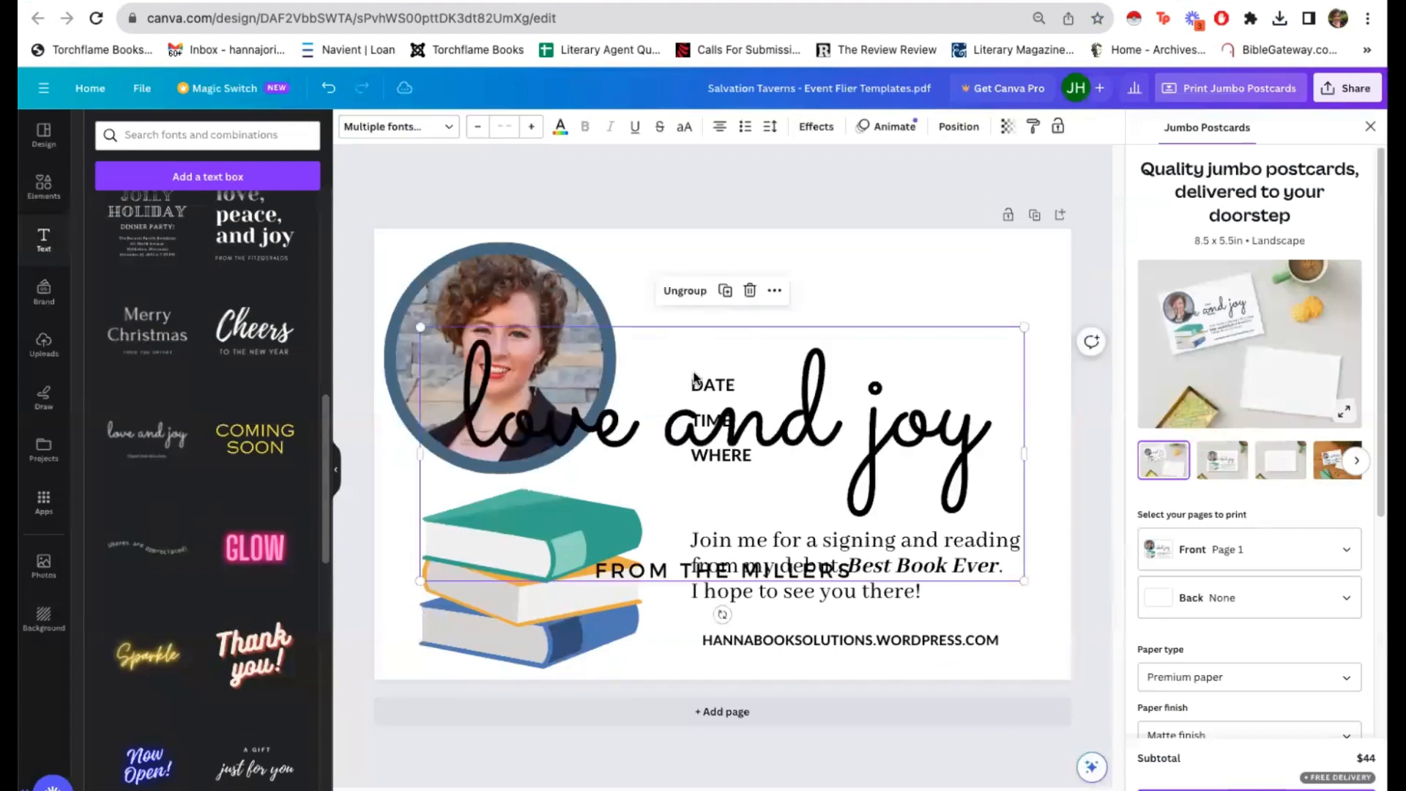
left_click_drag(849, 412, 891, 326)
Step: Ungroup the "love and joy" font combination and delete its small capitalised subtitle line
left_click(876, 498)
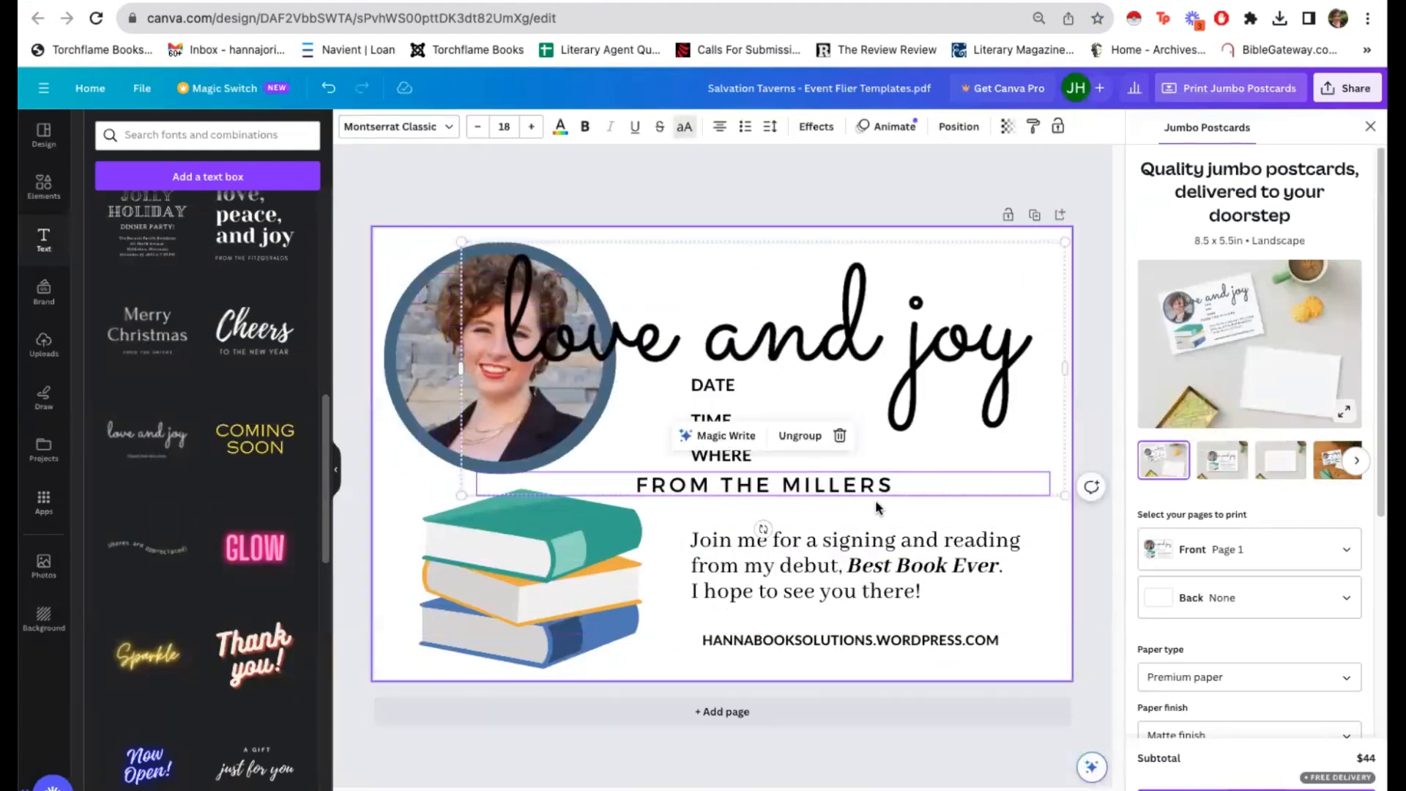
left_click(814, 438)
left_click(838, 497)
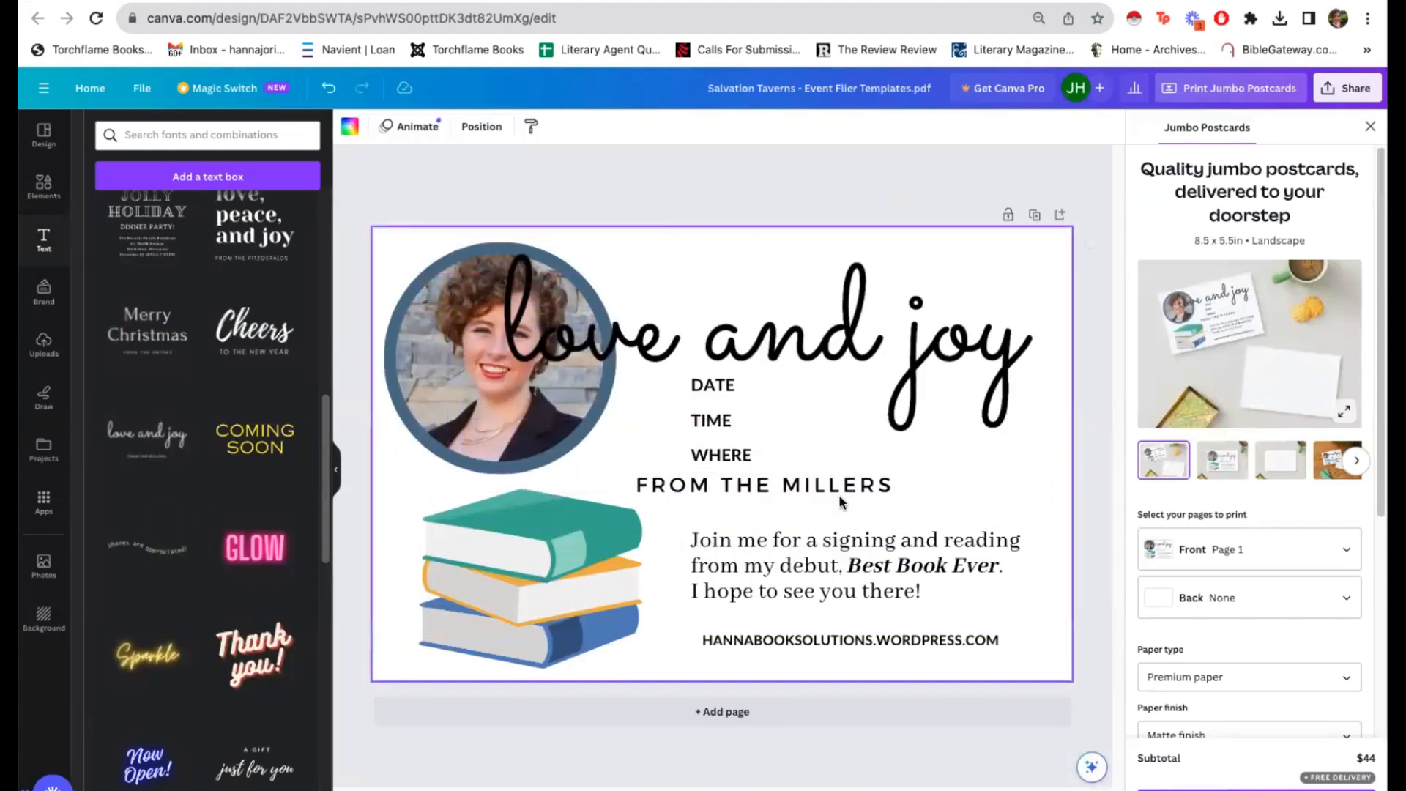
left_click(835, 489)
key("Delete")
Step: Replace the "love and joy" script text with "You're Invited"
left_click(805, 362)
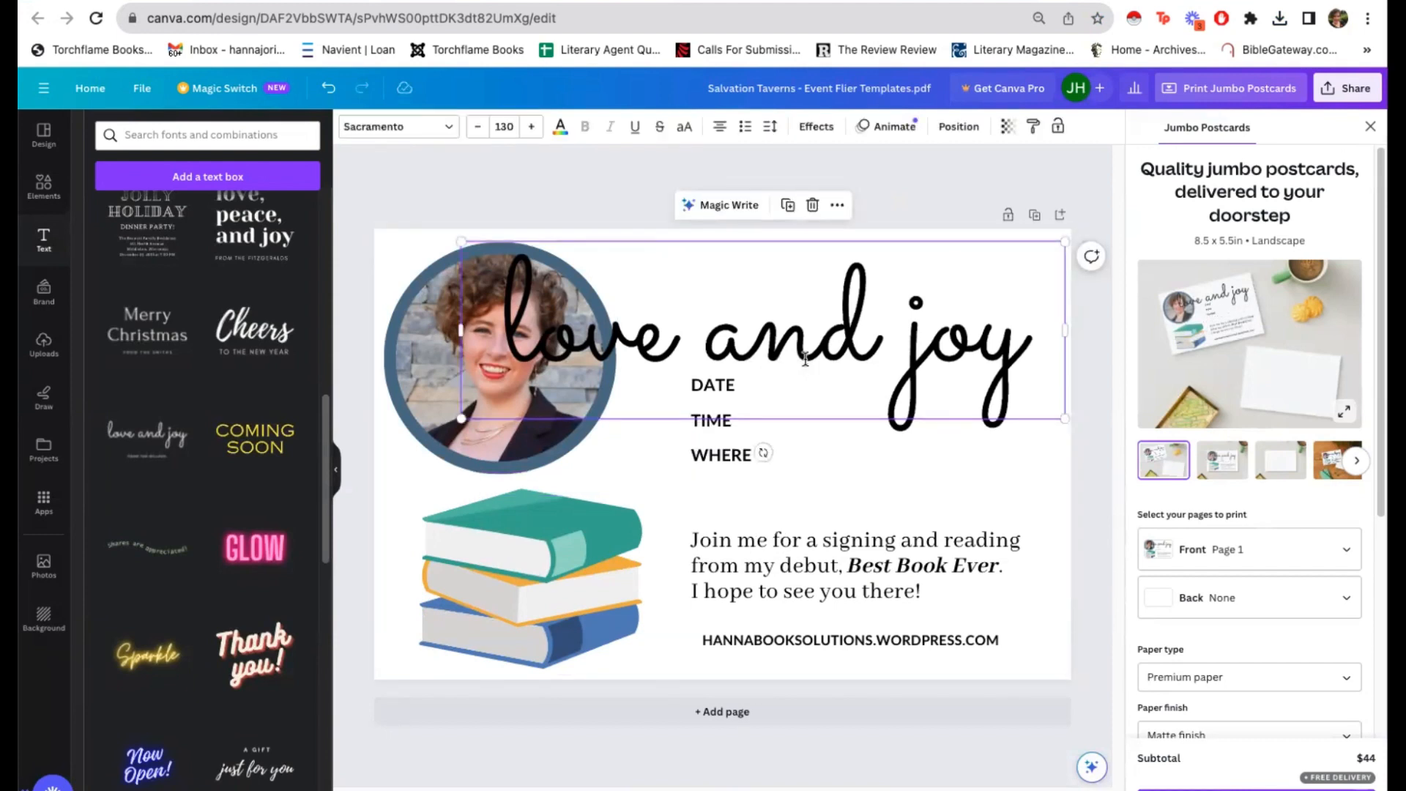
left_click(805, 359)
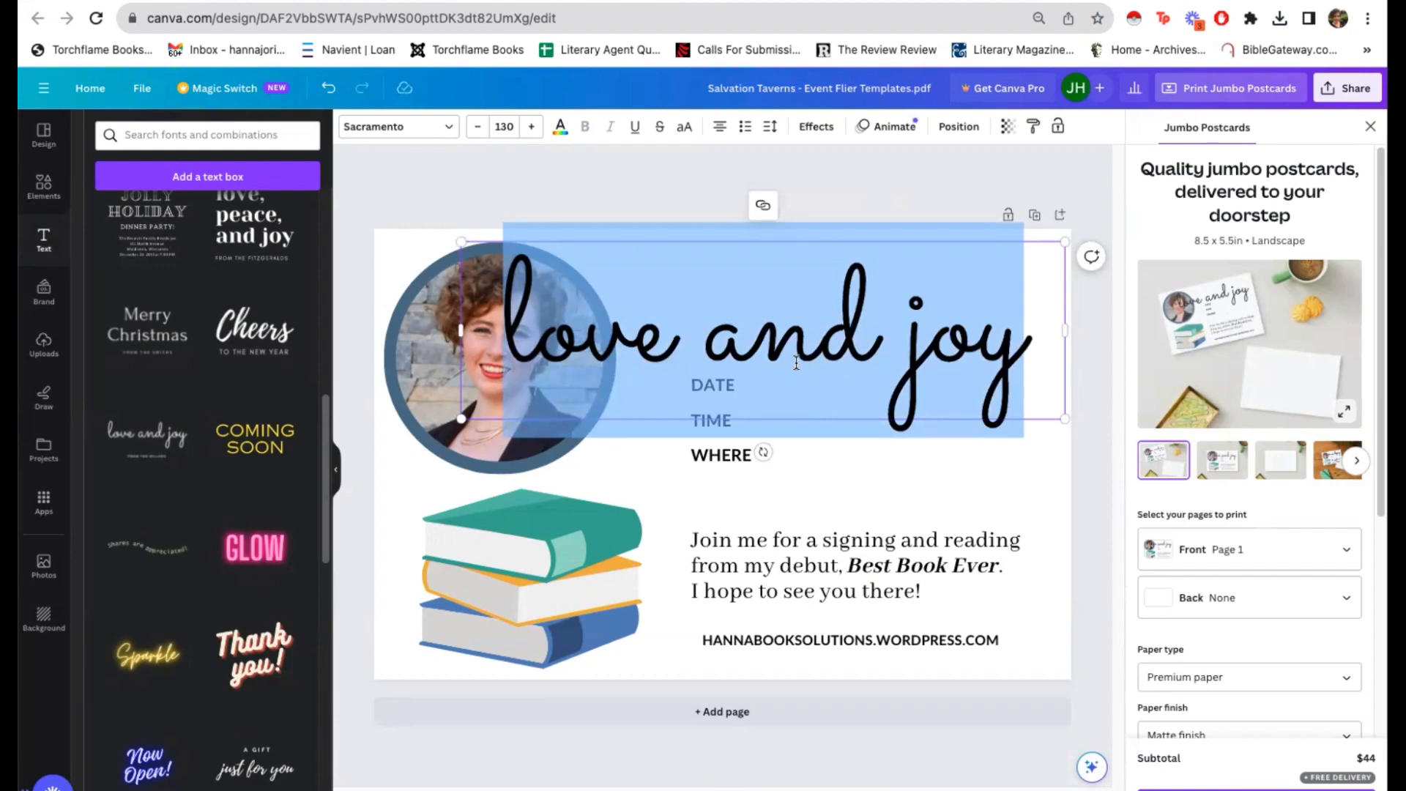
type("You're Invited")
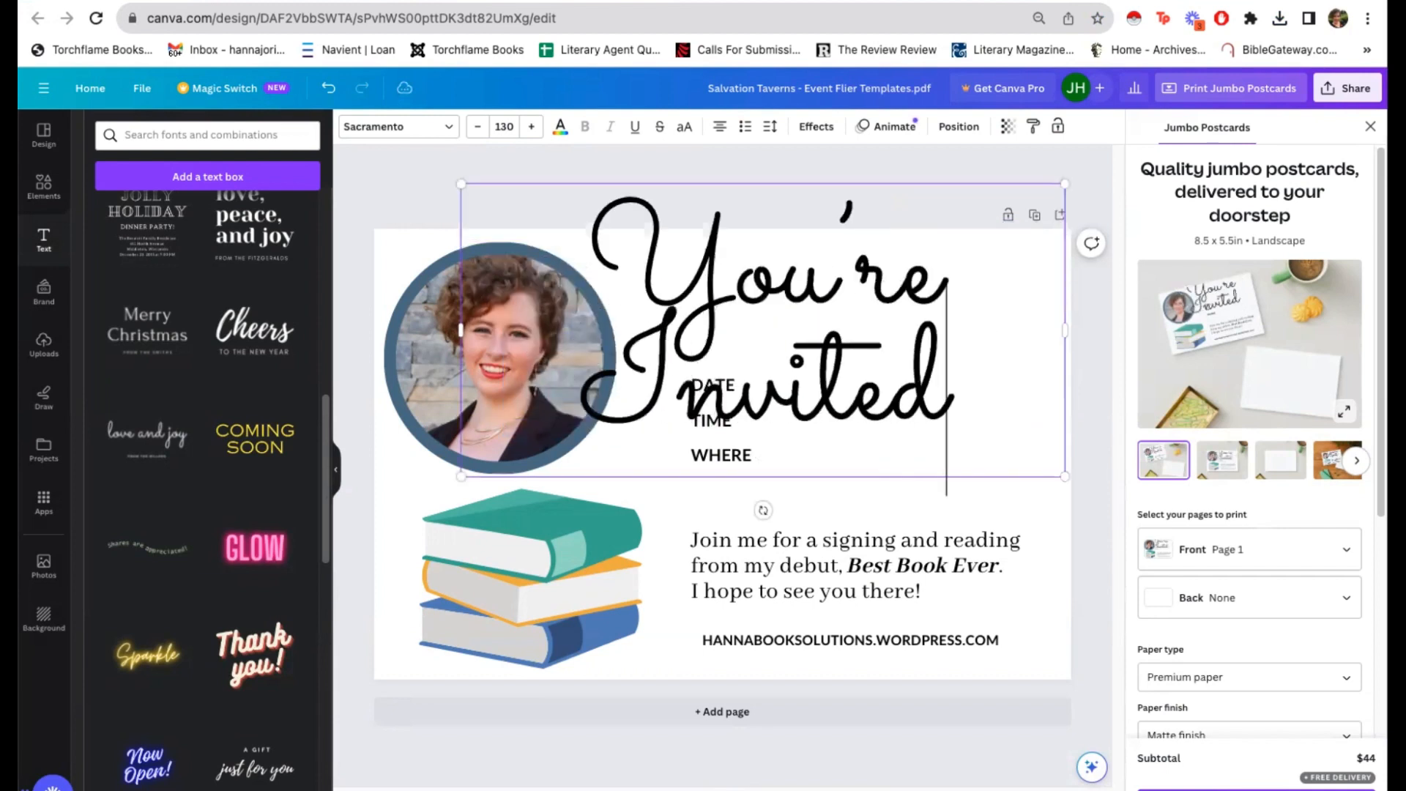
Step: Scale the "You're Invited" heading to a font size of about 74 and fit it on one line beside the portrait
left_click_drag(1061, 477, 895, 388)
left_click_drag(892, 285, 1110, 287)
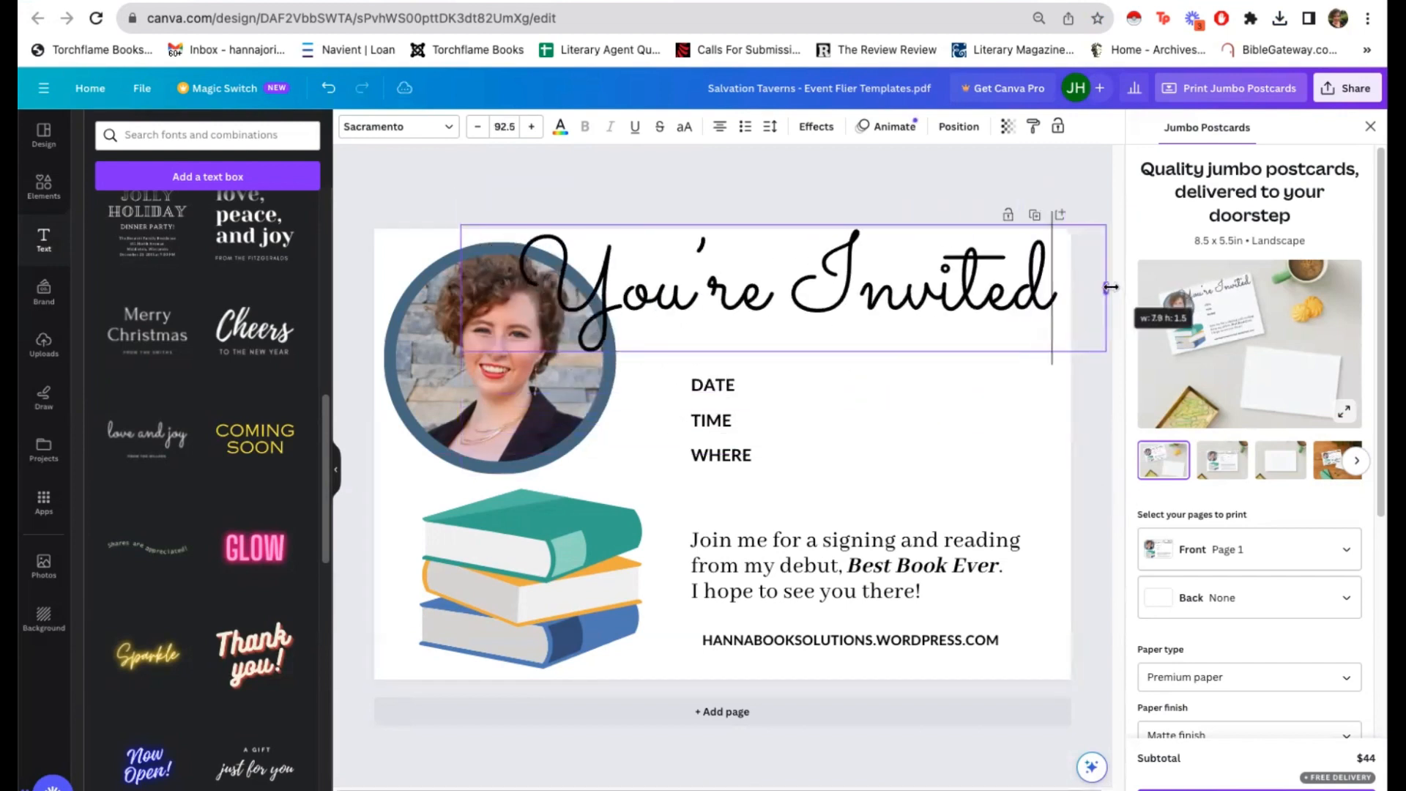
left_click_drag(461, 226, 582, 252)
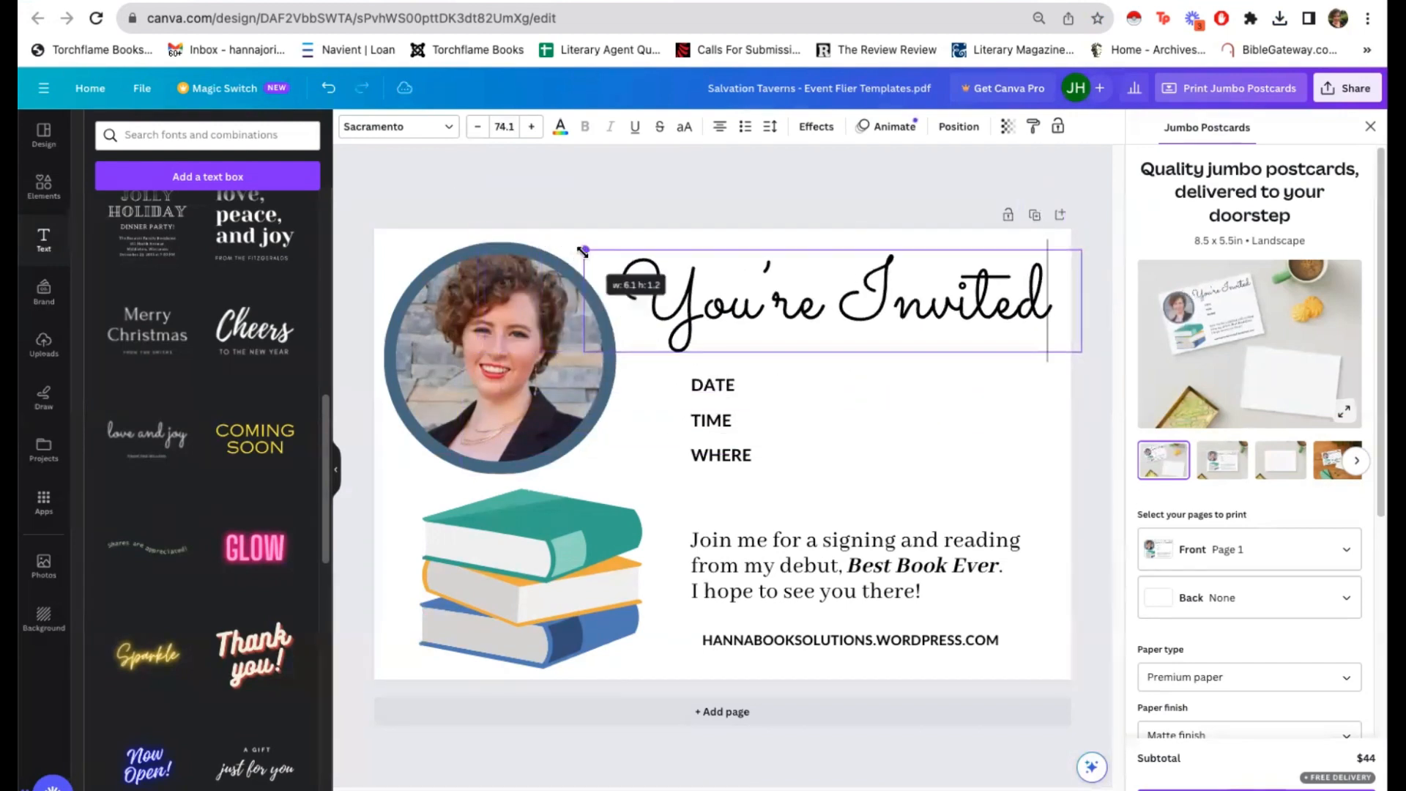
left_click(944, 445)
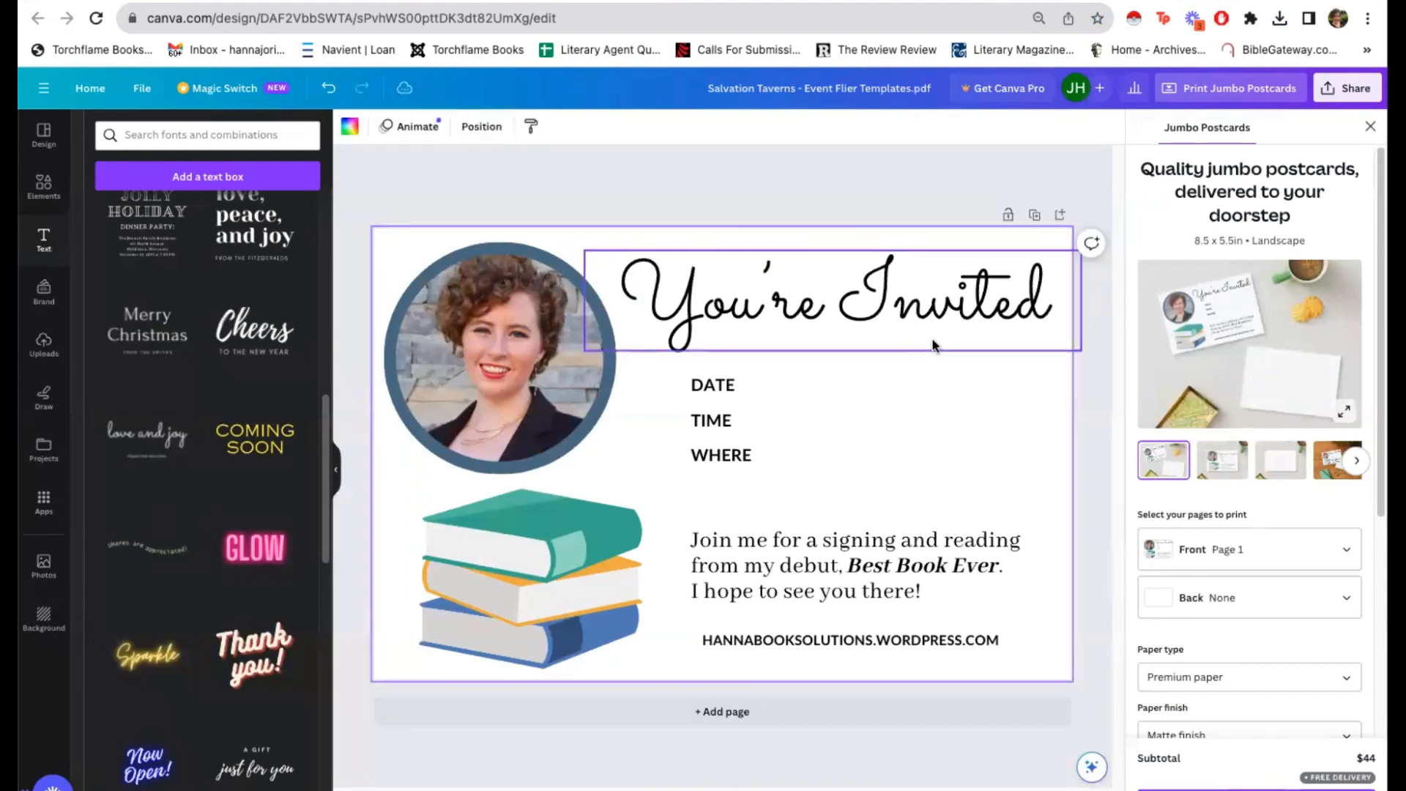
left_click_drag(915, 325, 911, 331)
left_click(801, 389)
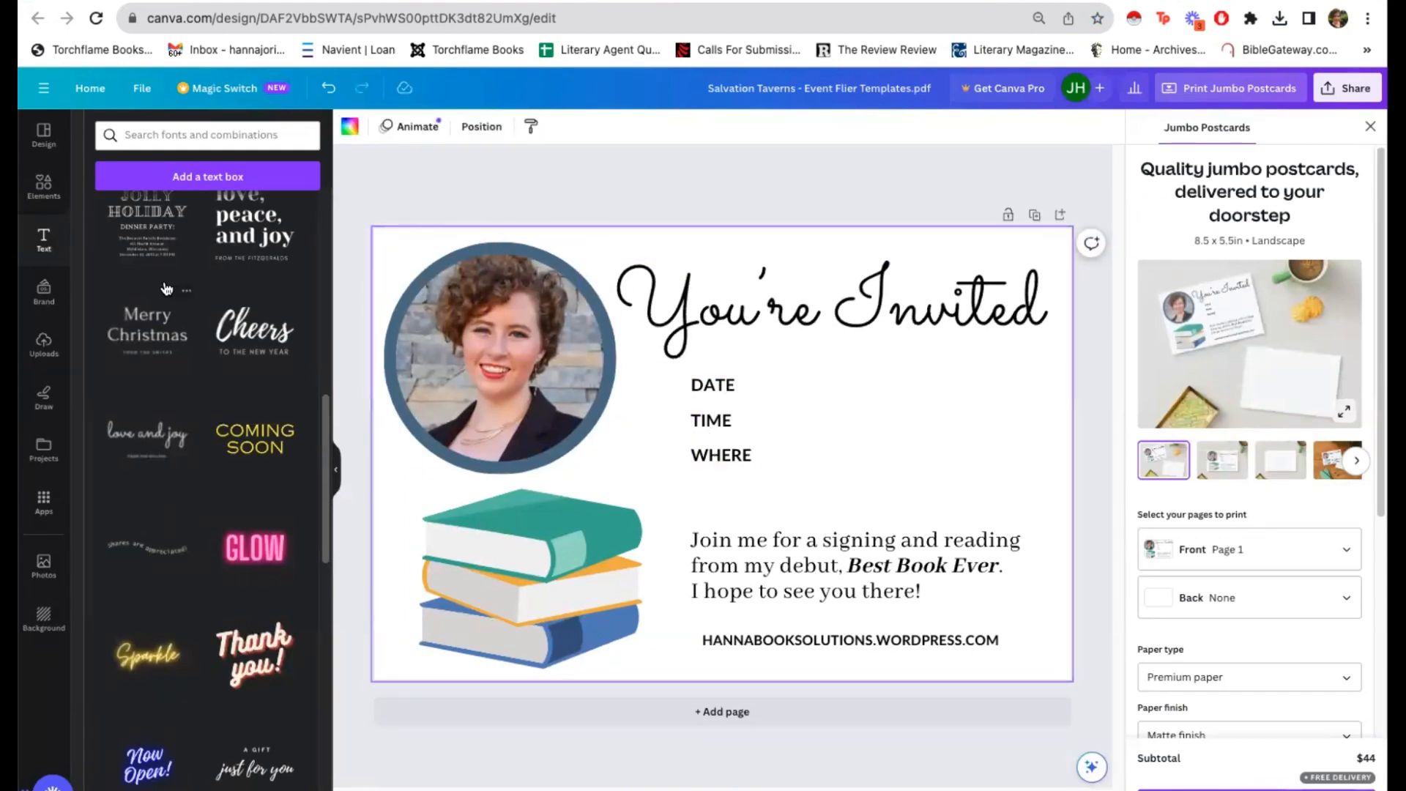
Step: Add a text box, set its font size to 17, and place it beside the DATE label
left_click(183, 176)
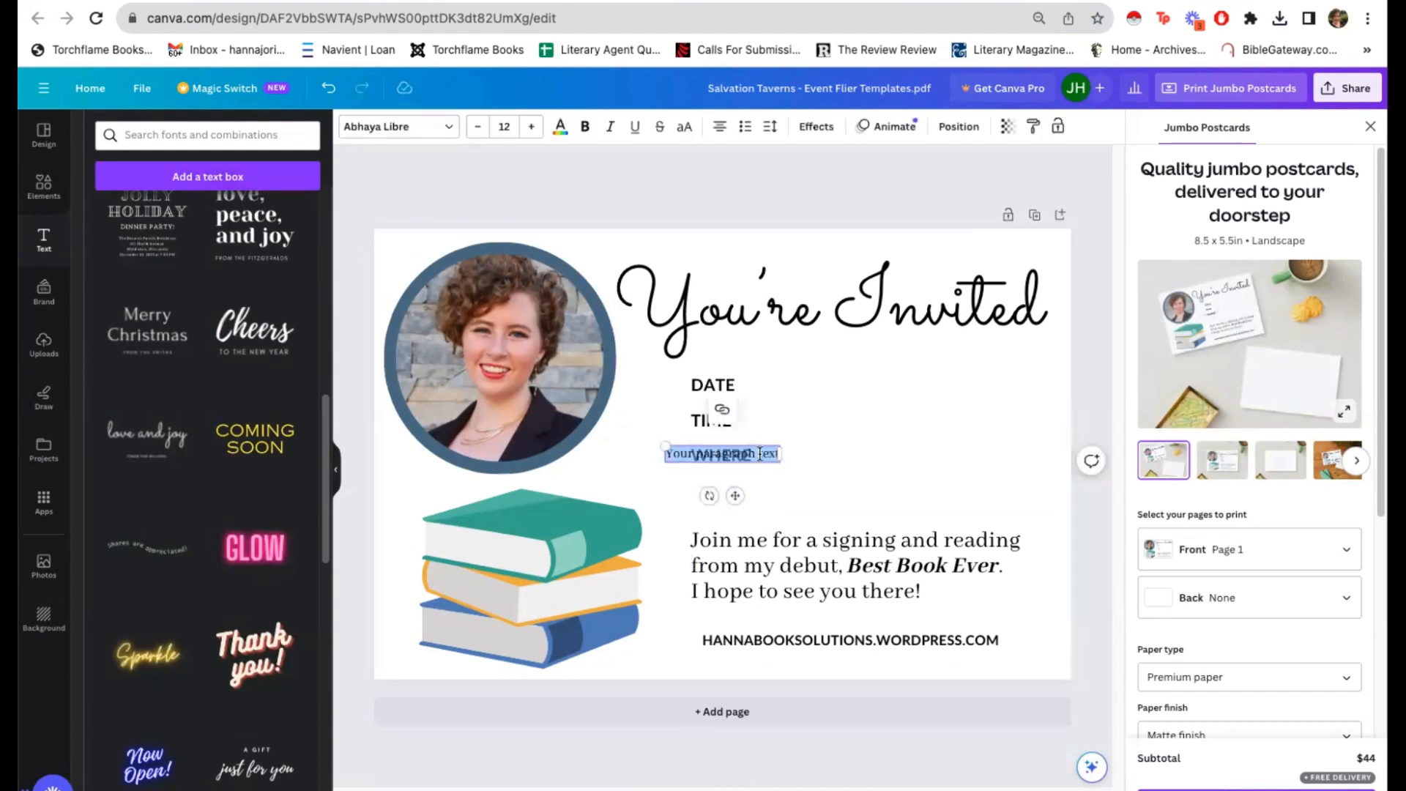
left_click_drag(734, 496, 821, 424)
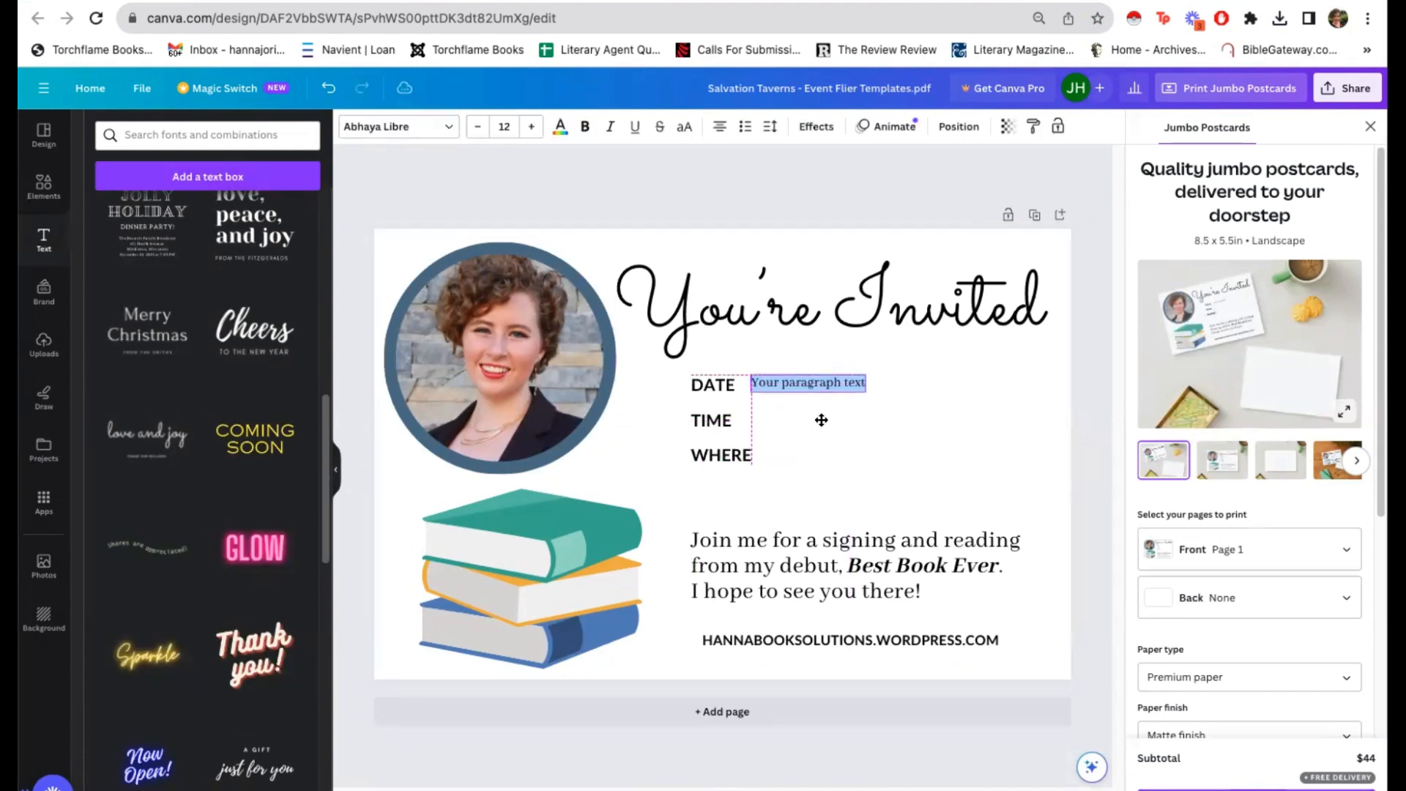
left_click(532, 126)
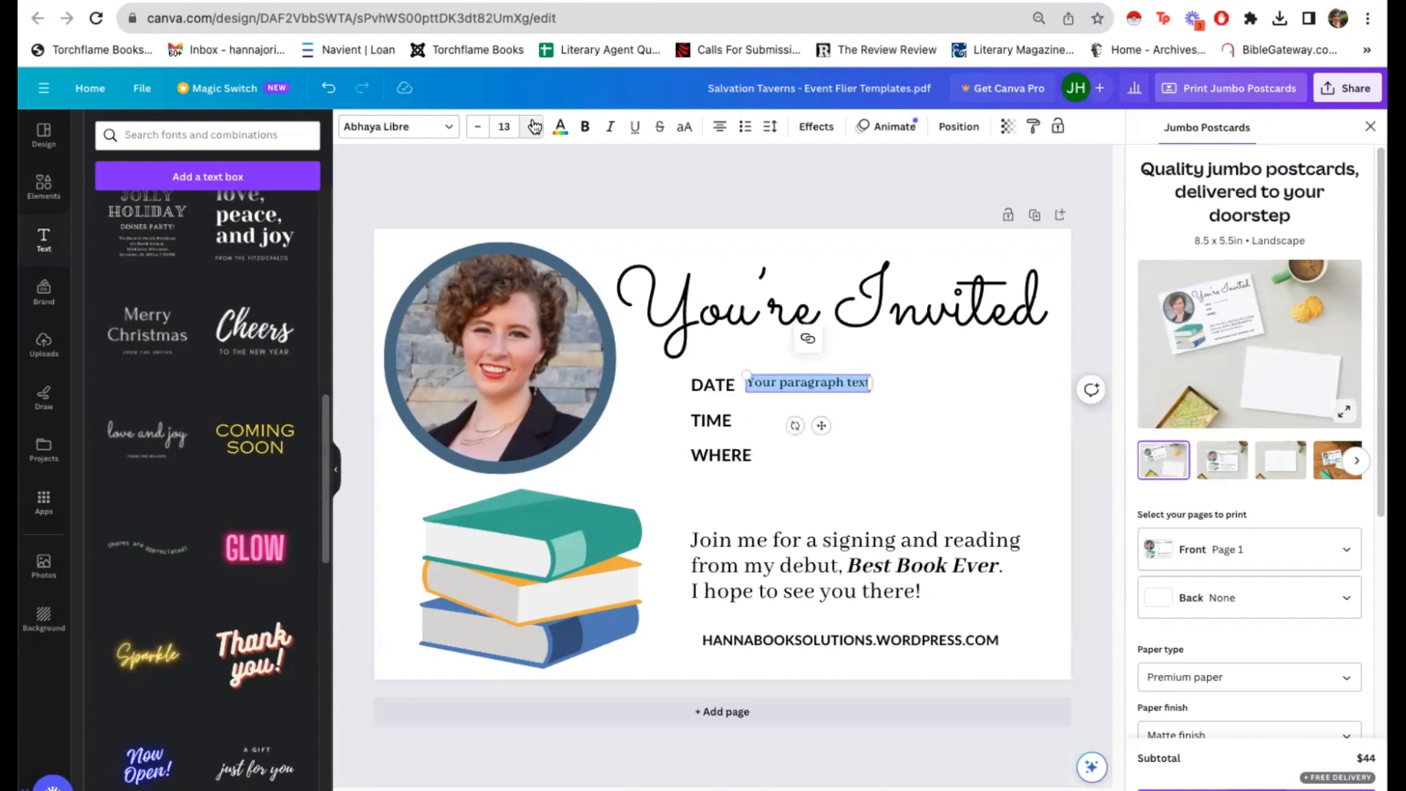
left_click(532, 126)
left_click(532, 126)
left_click(532, 126)
left_click(533, 126)
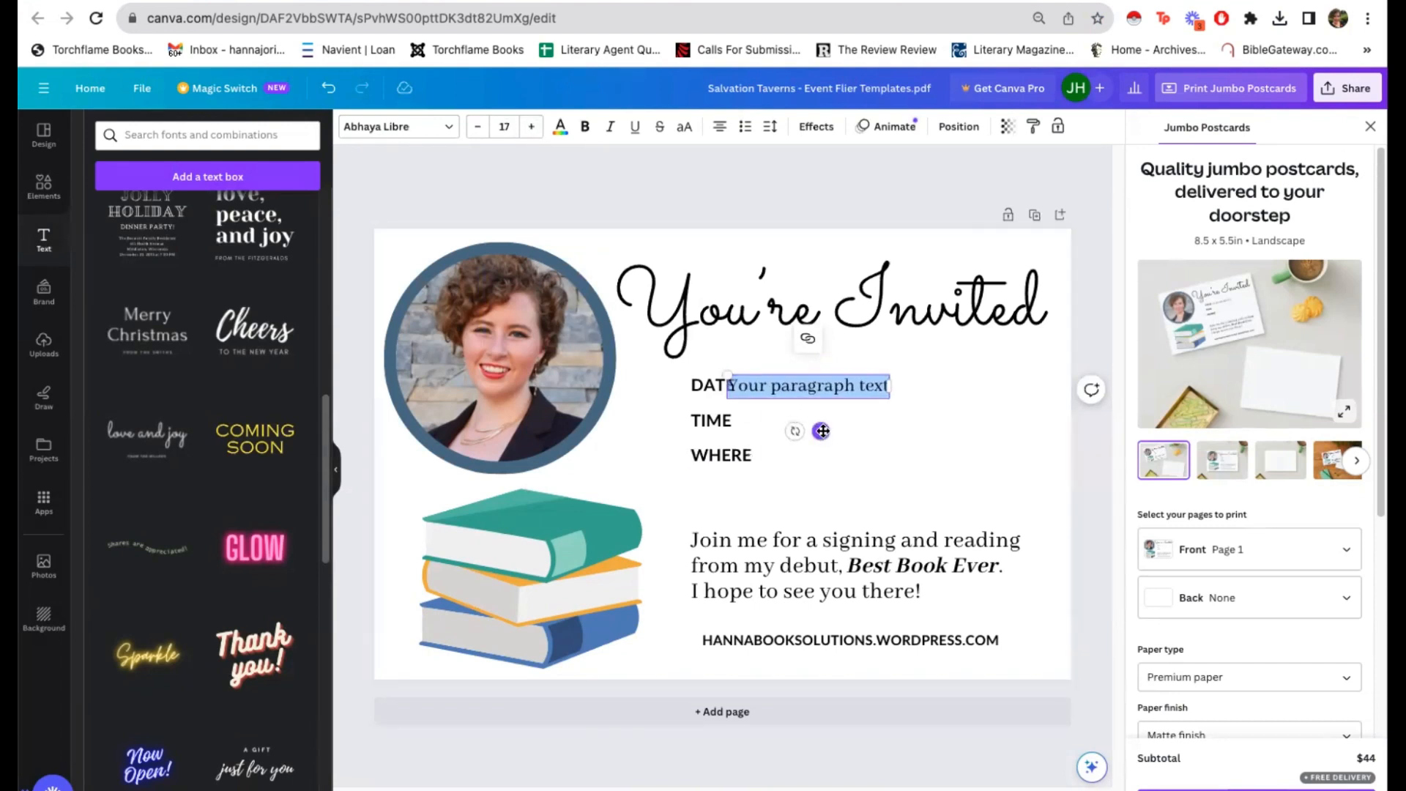
left_click_drag(822, 430, 867, 430)
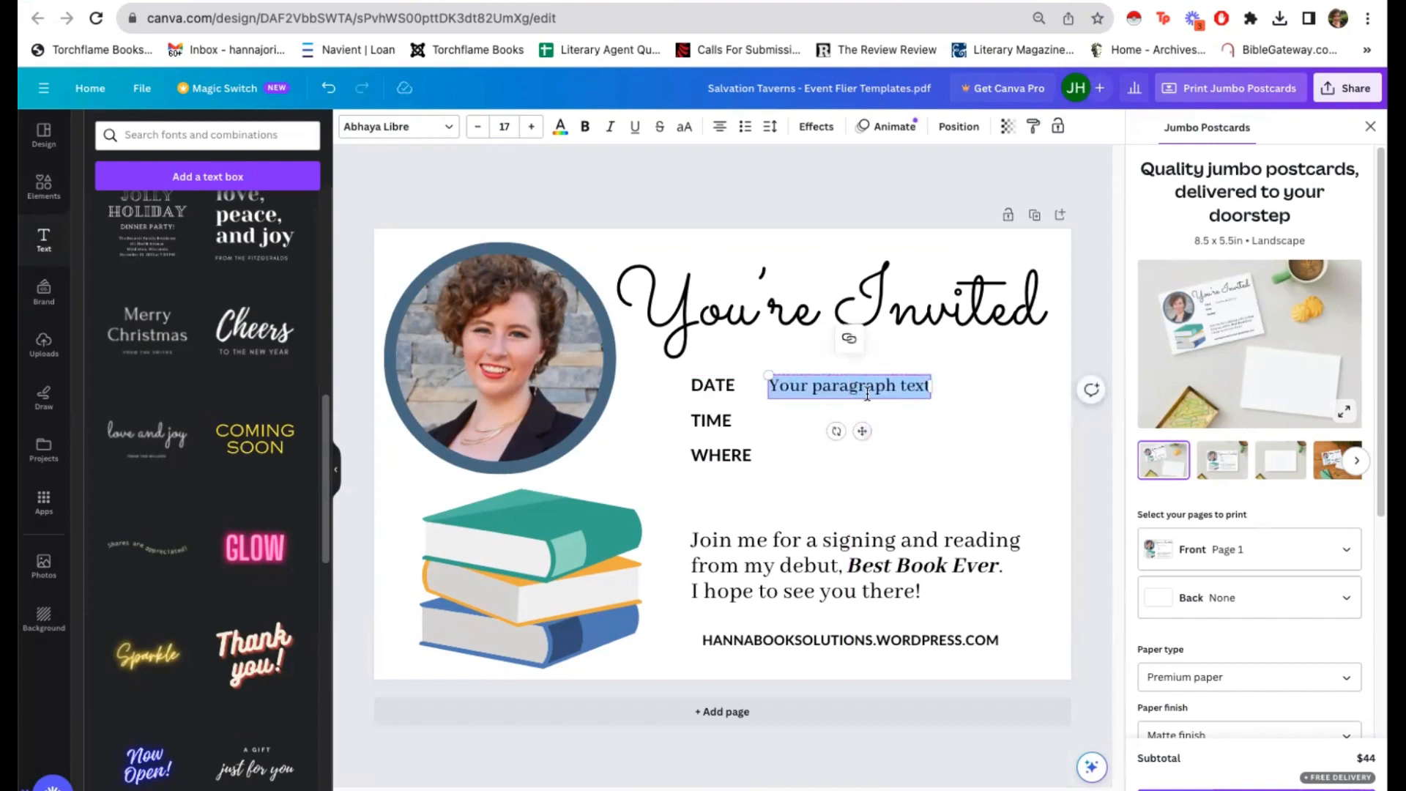
Step: Enter "December 7, 2023" as the text beside the DATE label
type("Dece")
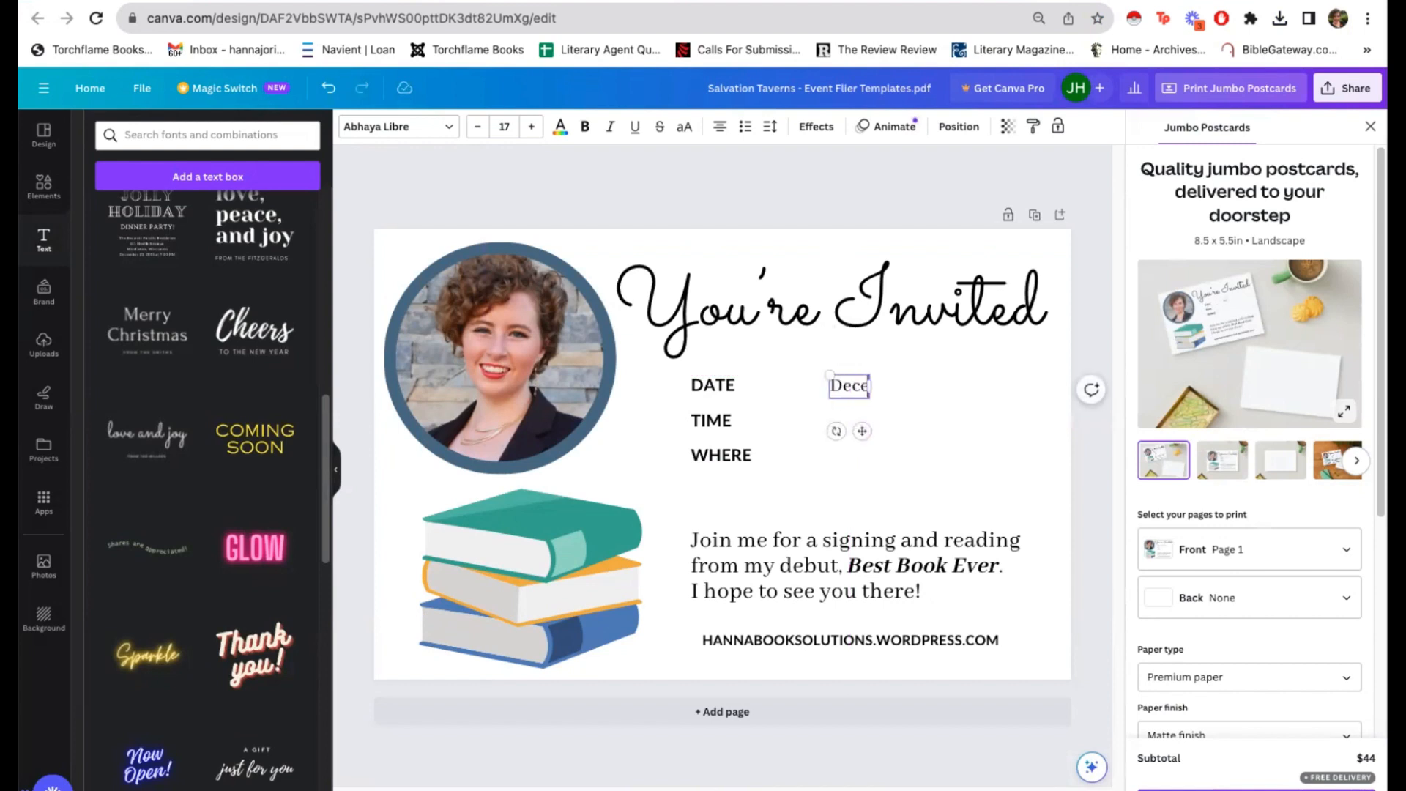
type("mber 7")
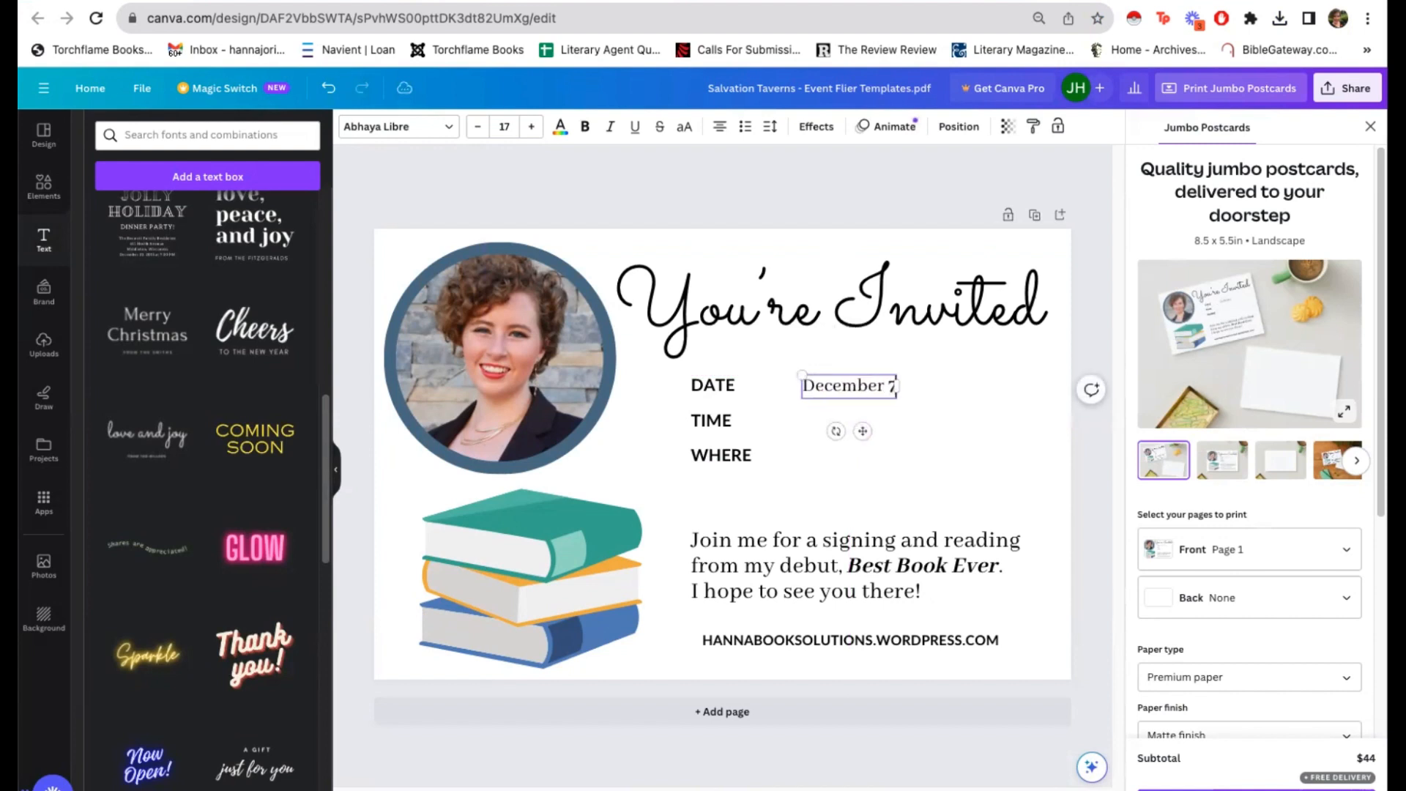
type(", 2023")
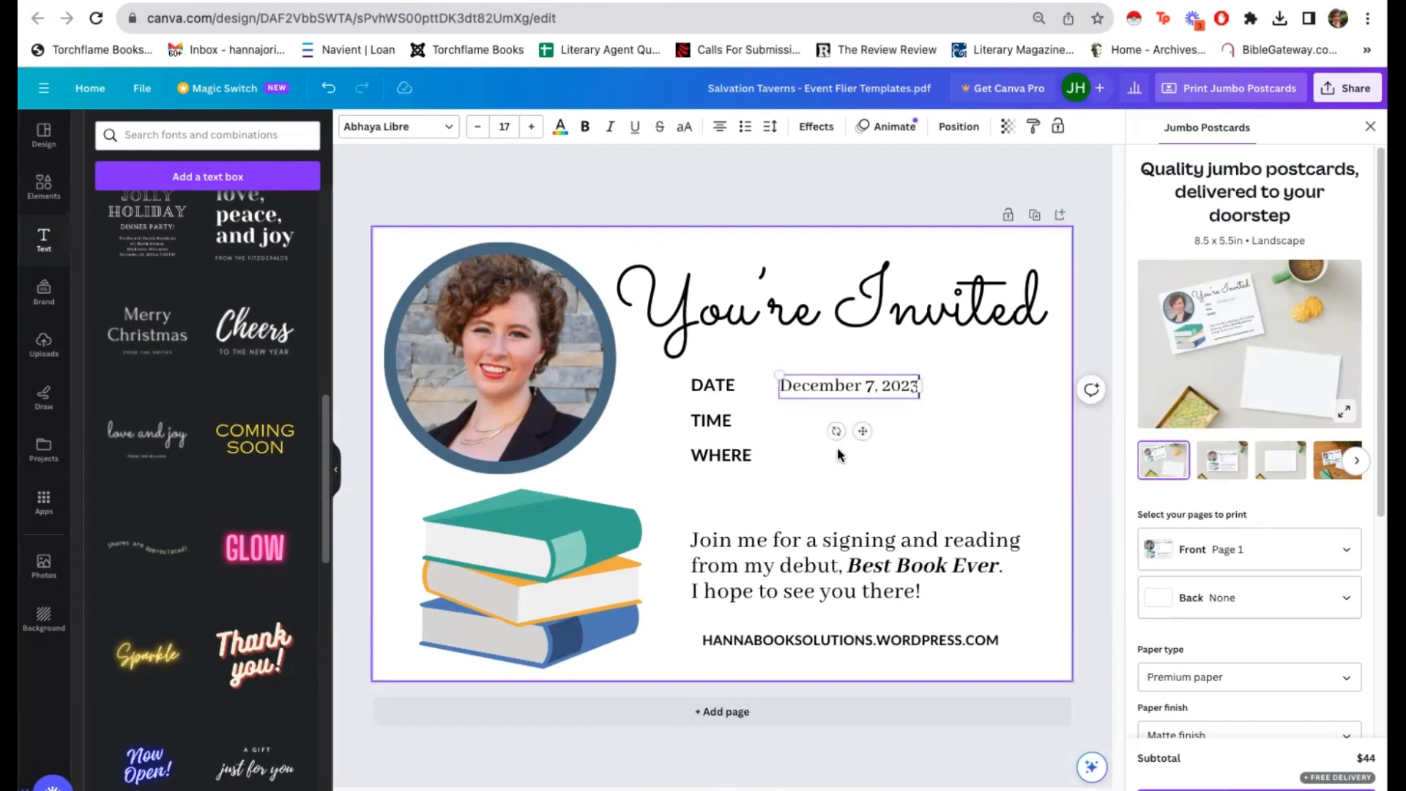
left_click(919, 432)
Step: Duplicate the date text beside the TIME label, replace its text with "7 PM - 9 PM", and left-align it under the date
left_click(871, 392)
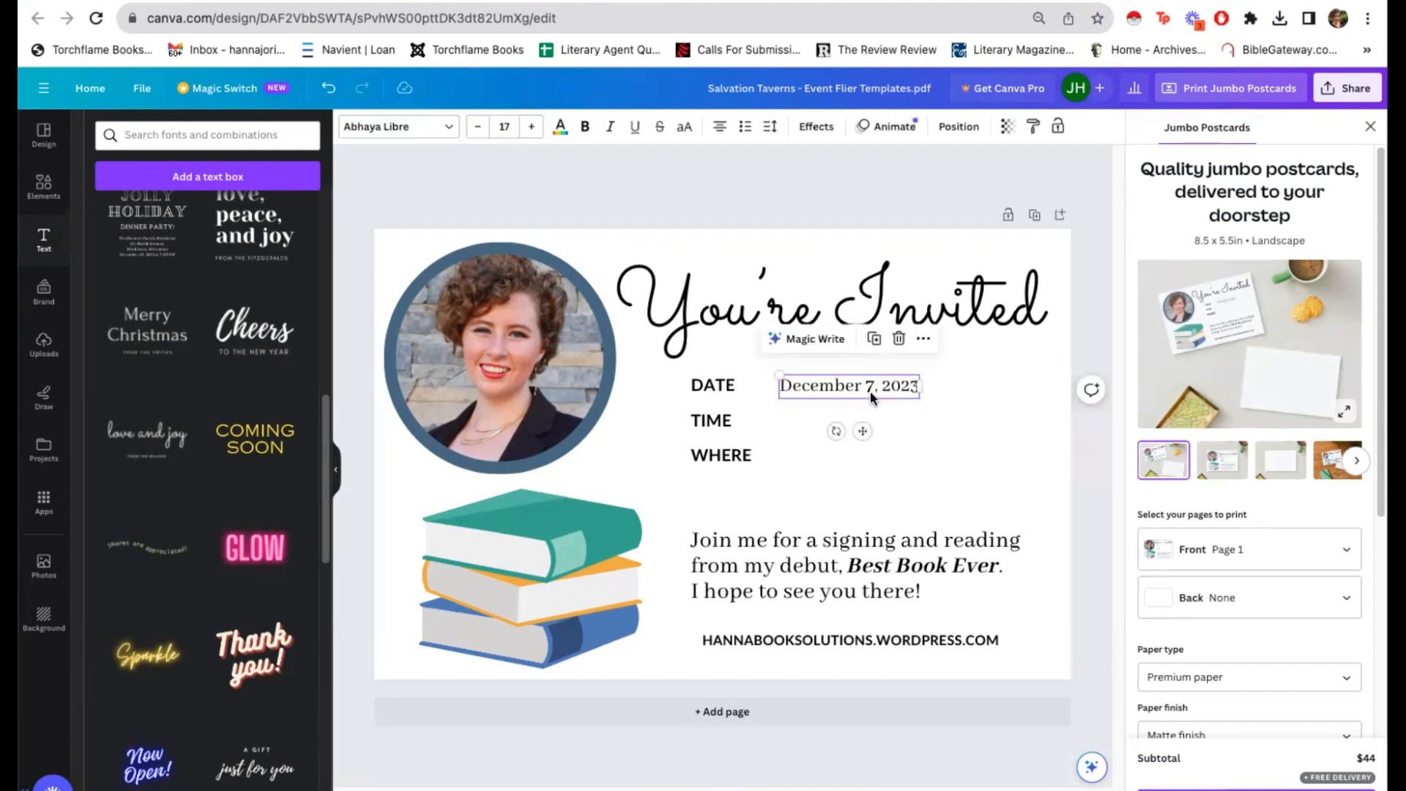
left_click_drag(871, 395, 869, 418)
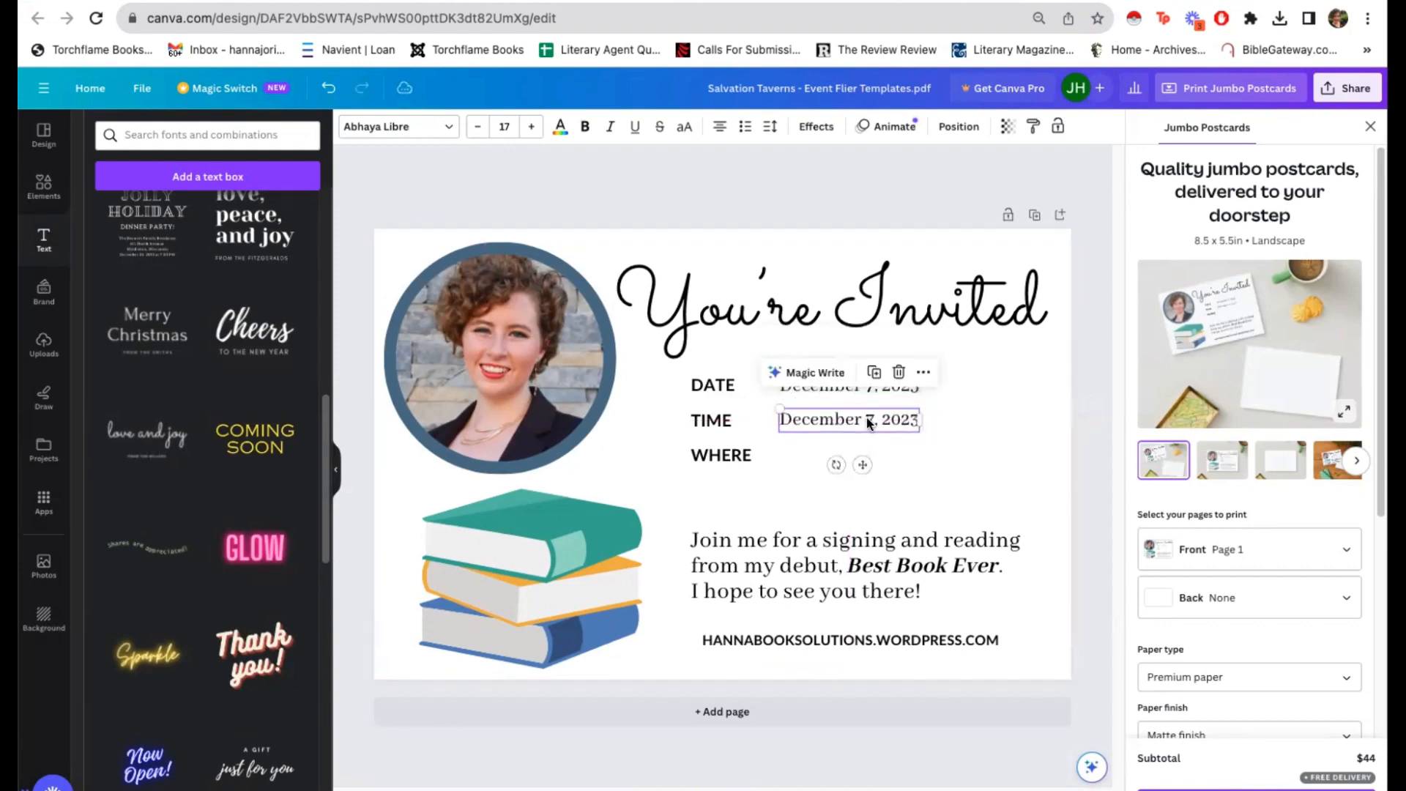
double_click(868, 418)
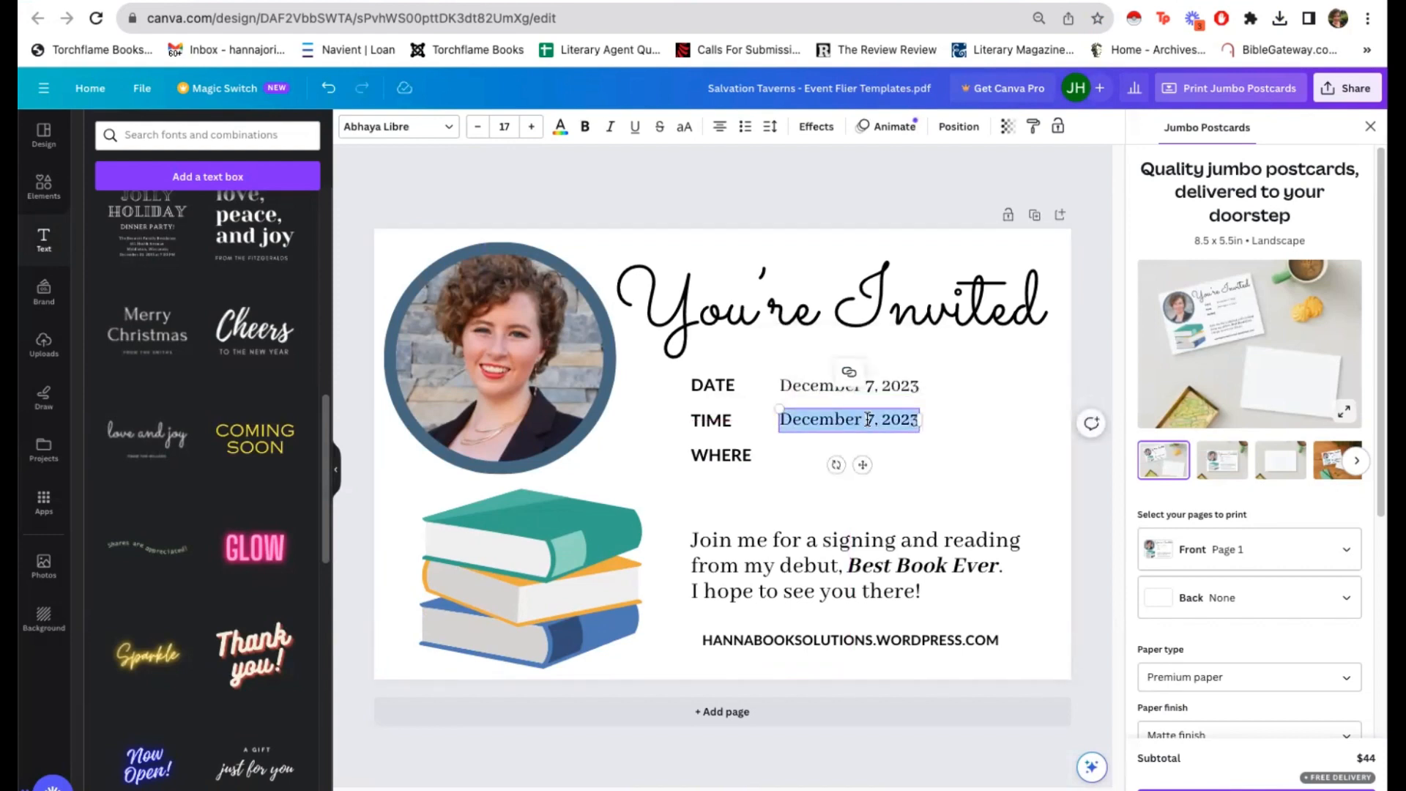
type("7 P")
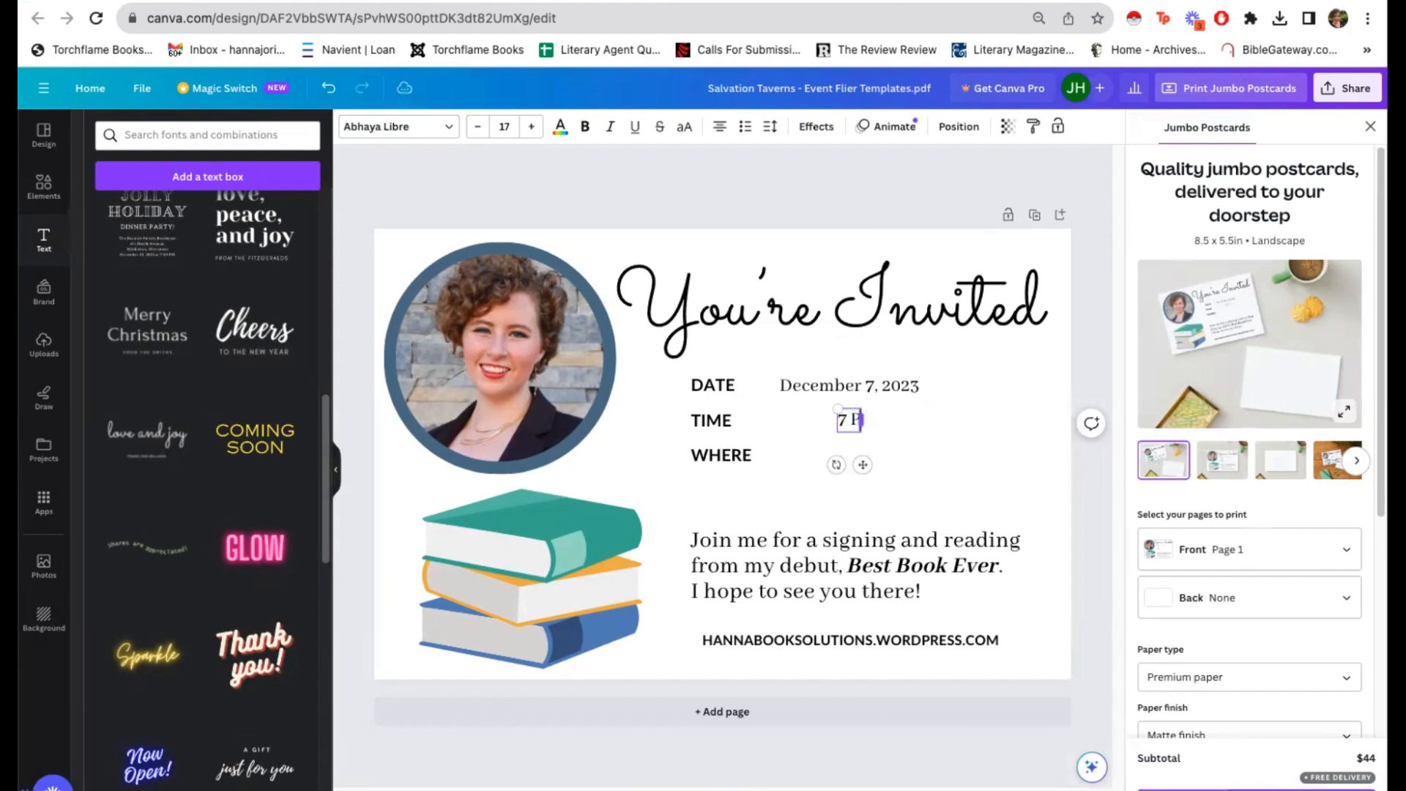
type("M -")
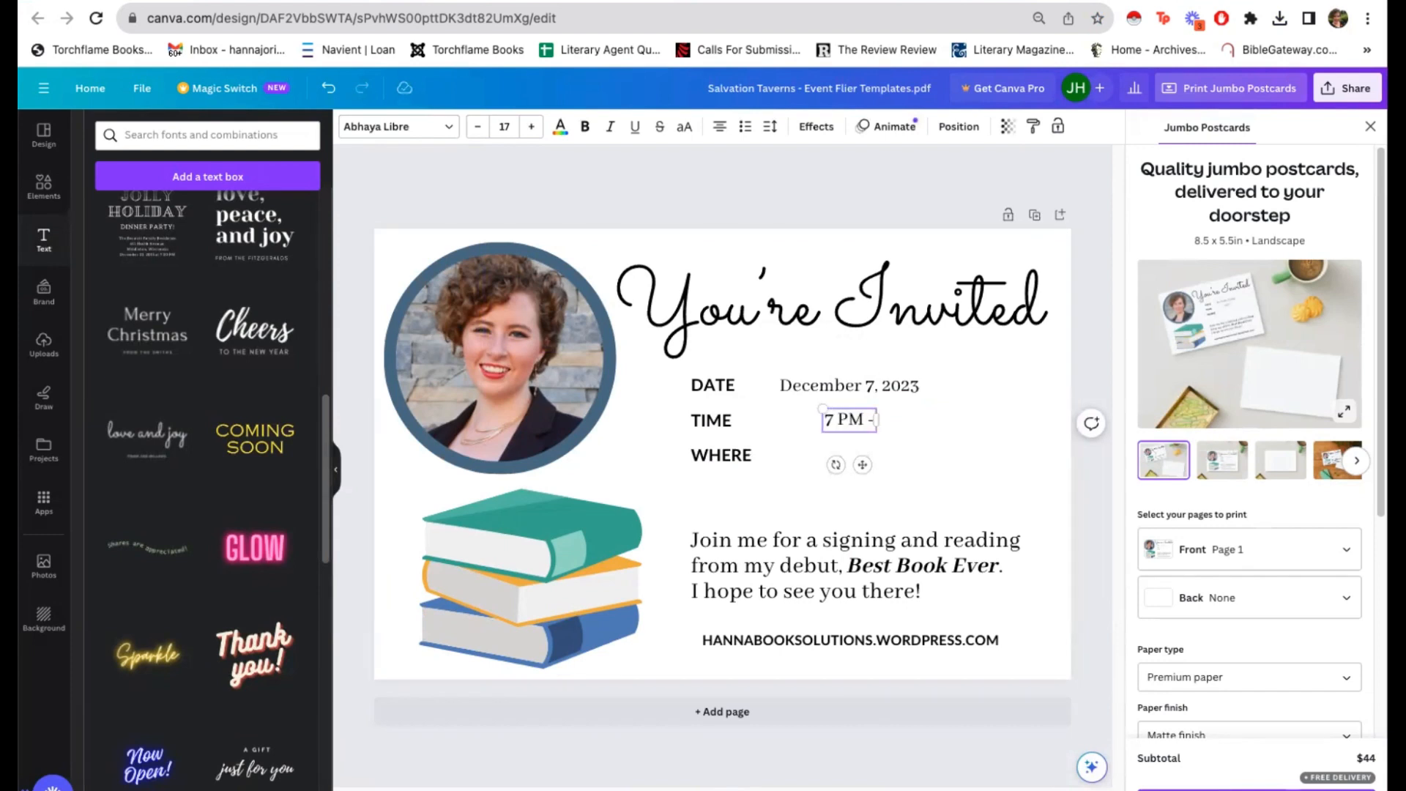
type(" 9 PM")
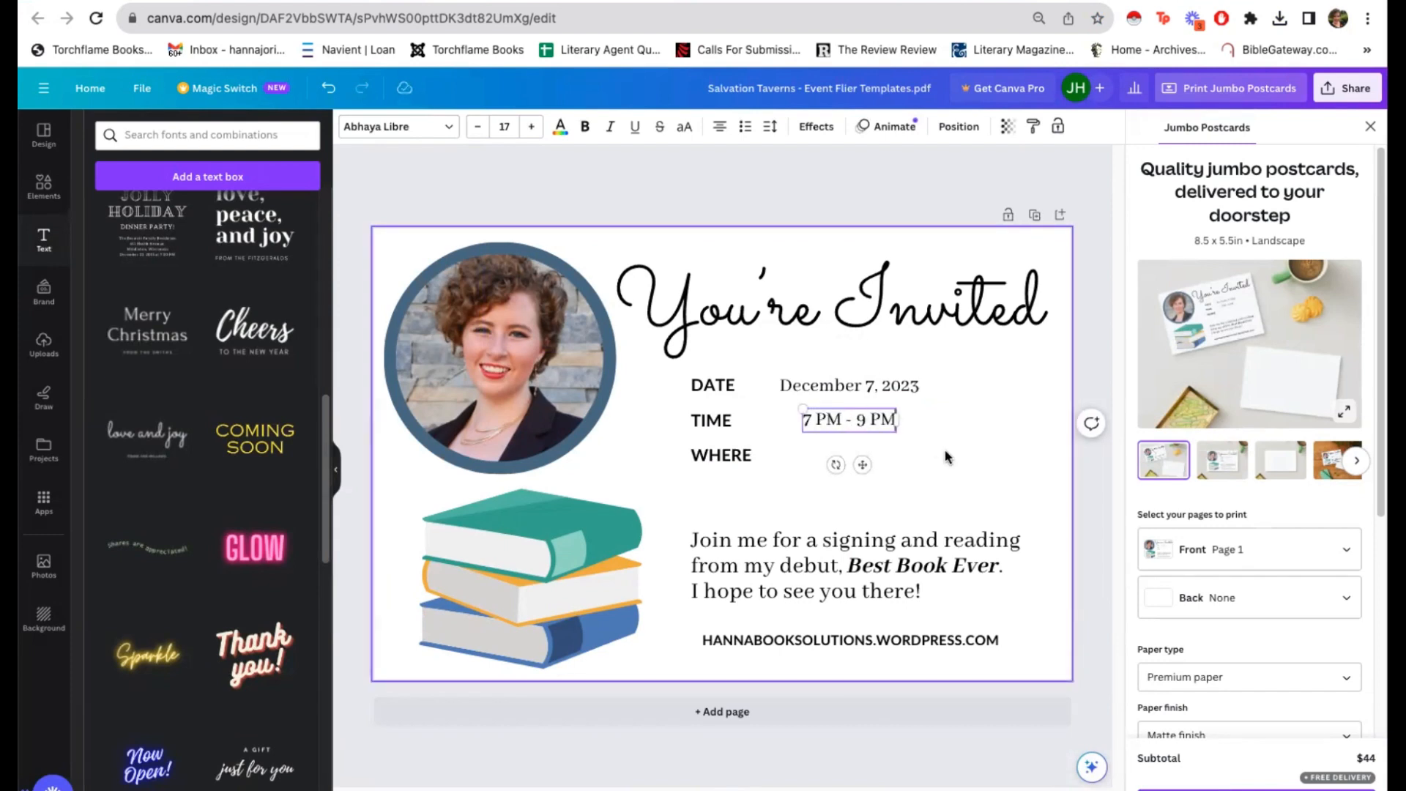
left_click(869, 454)
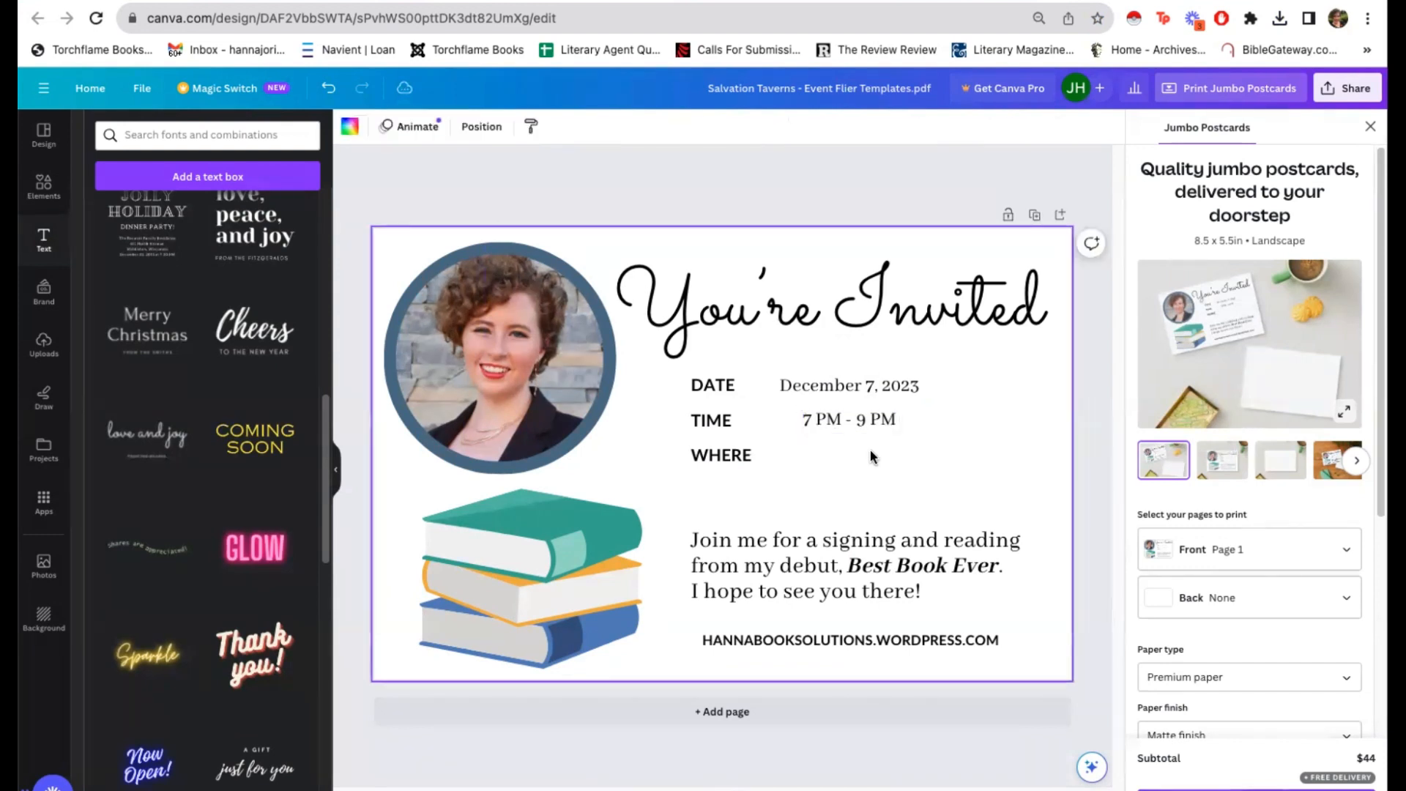
left_click_drag(863, 419, 839, 425)
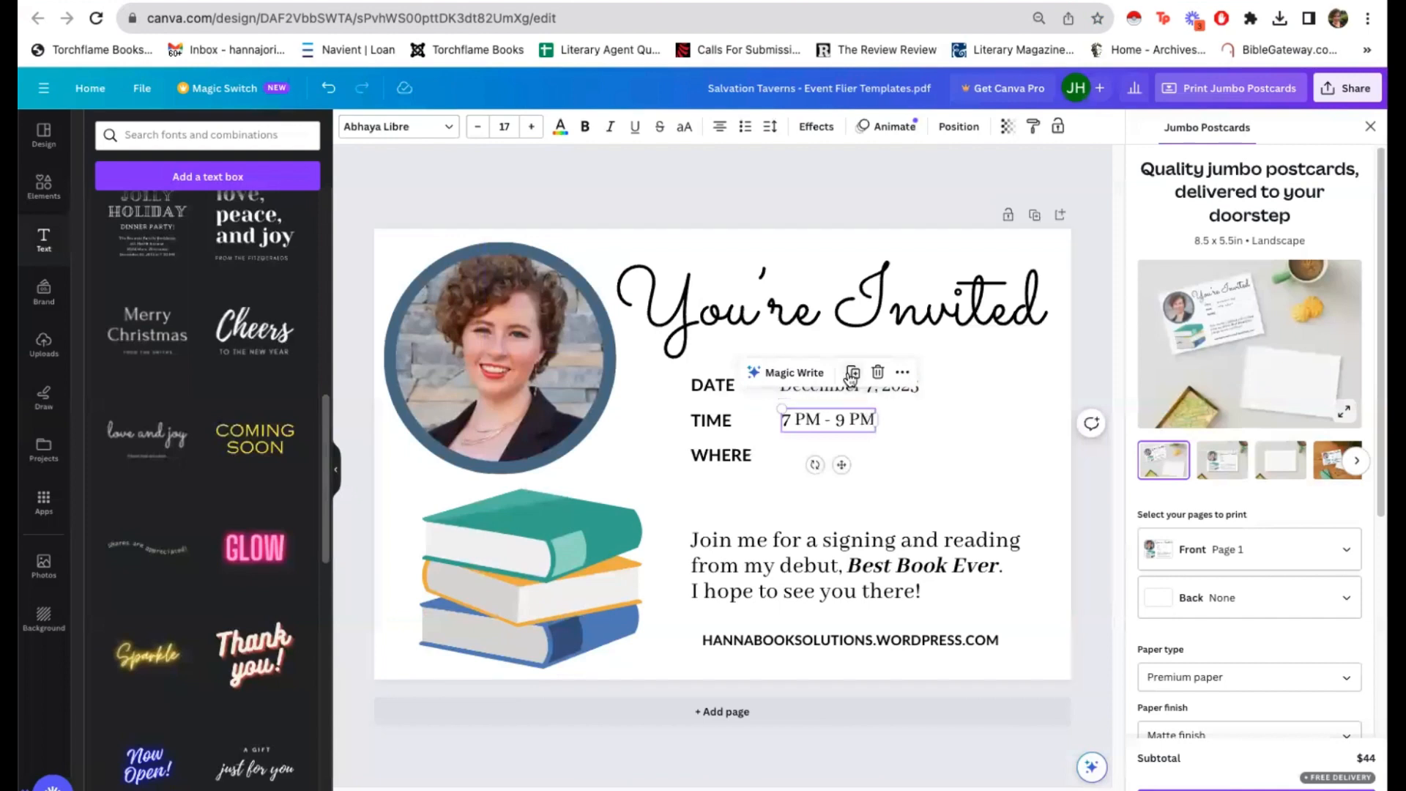
Step: Duplicate the time text beside the WHERE label, change it to "Atlas Coffees, Broadway Location", and align it with the lines above
left_click(851, 375)
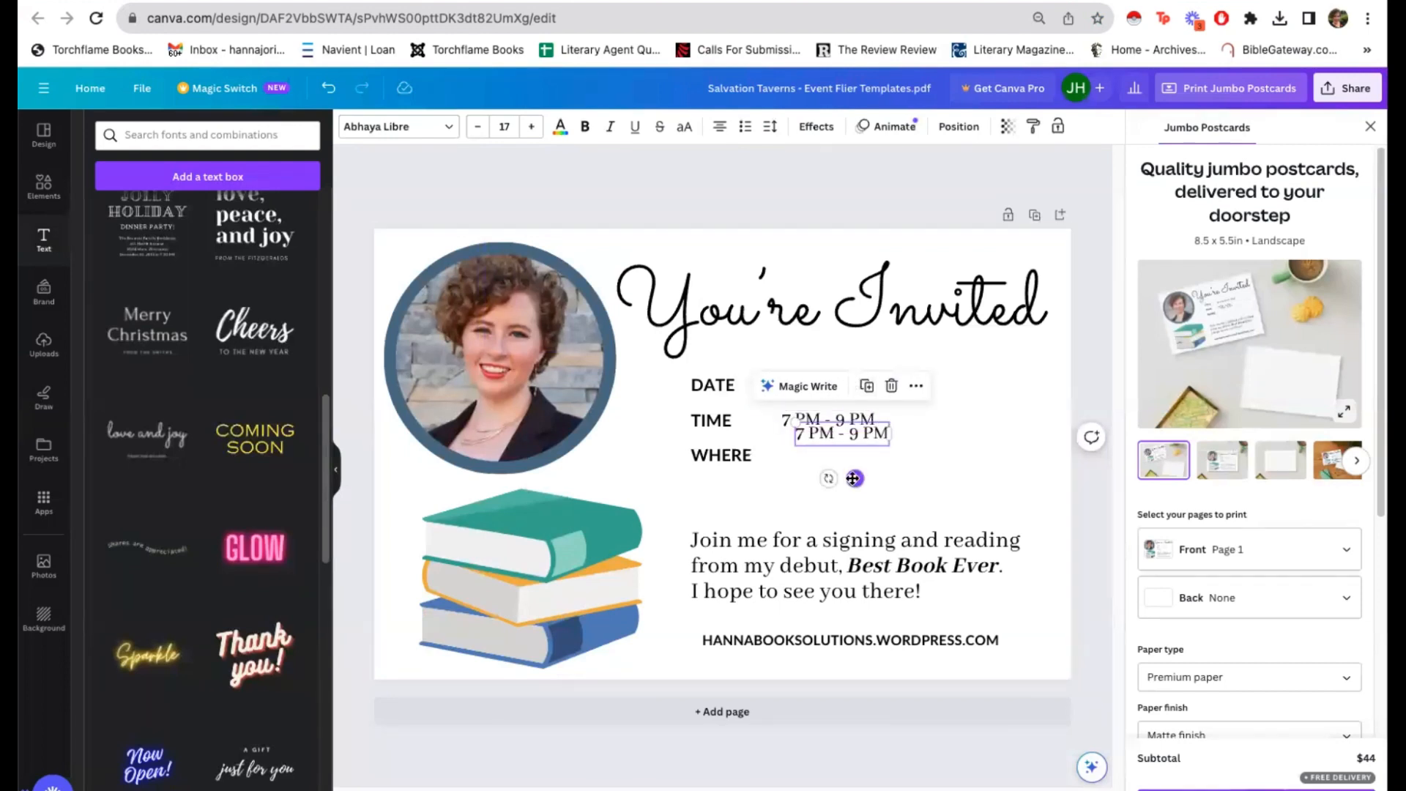
mouse_move(850, 476)
left_mouse_down()
mouse_move(842, 500)
mouse_move(871, 513)
mouse_move(776, 484)
mouse_move(850, 492)
mouse_move(839, 498)
left_mouse_up()
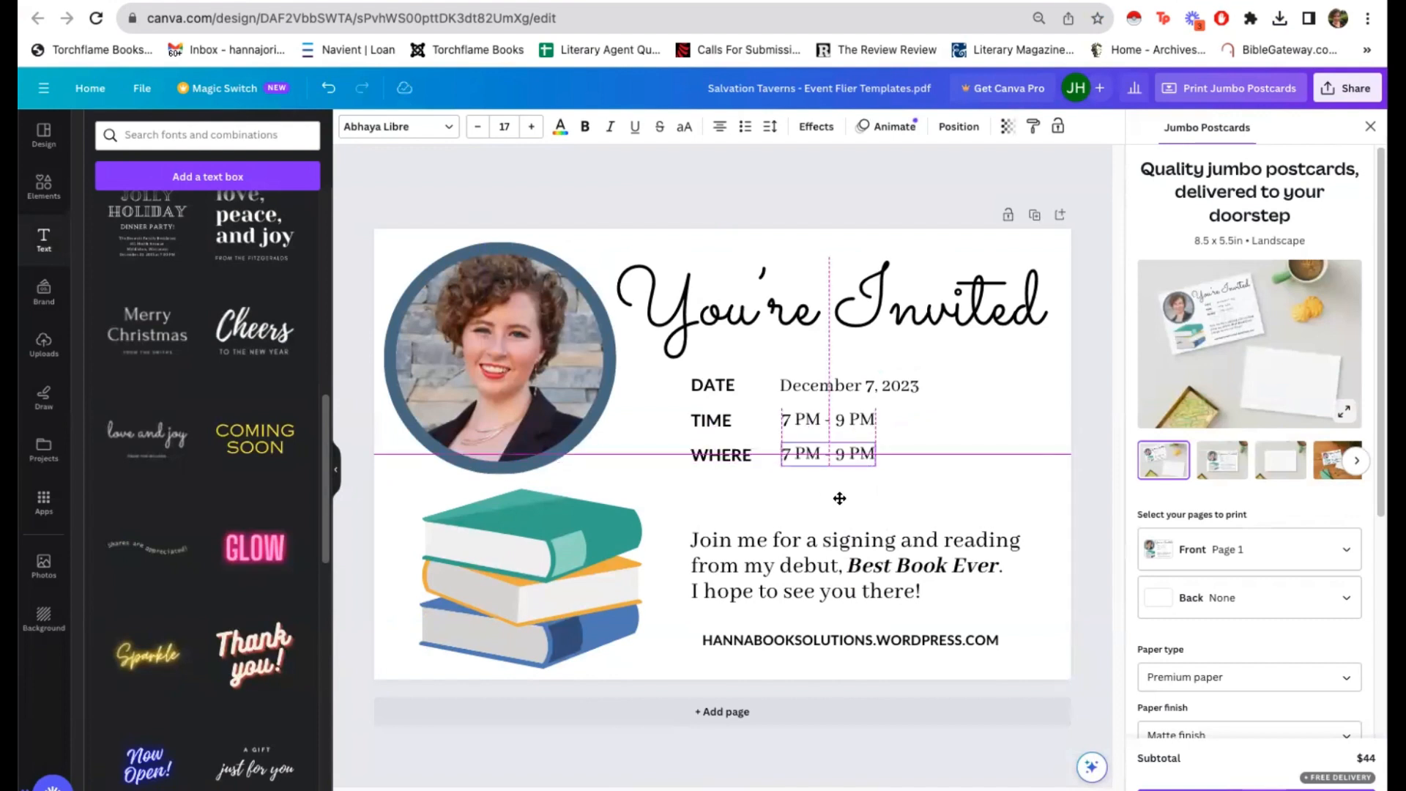
double_click(810, 451)
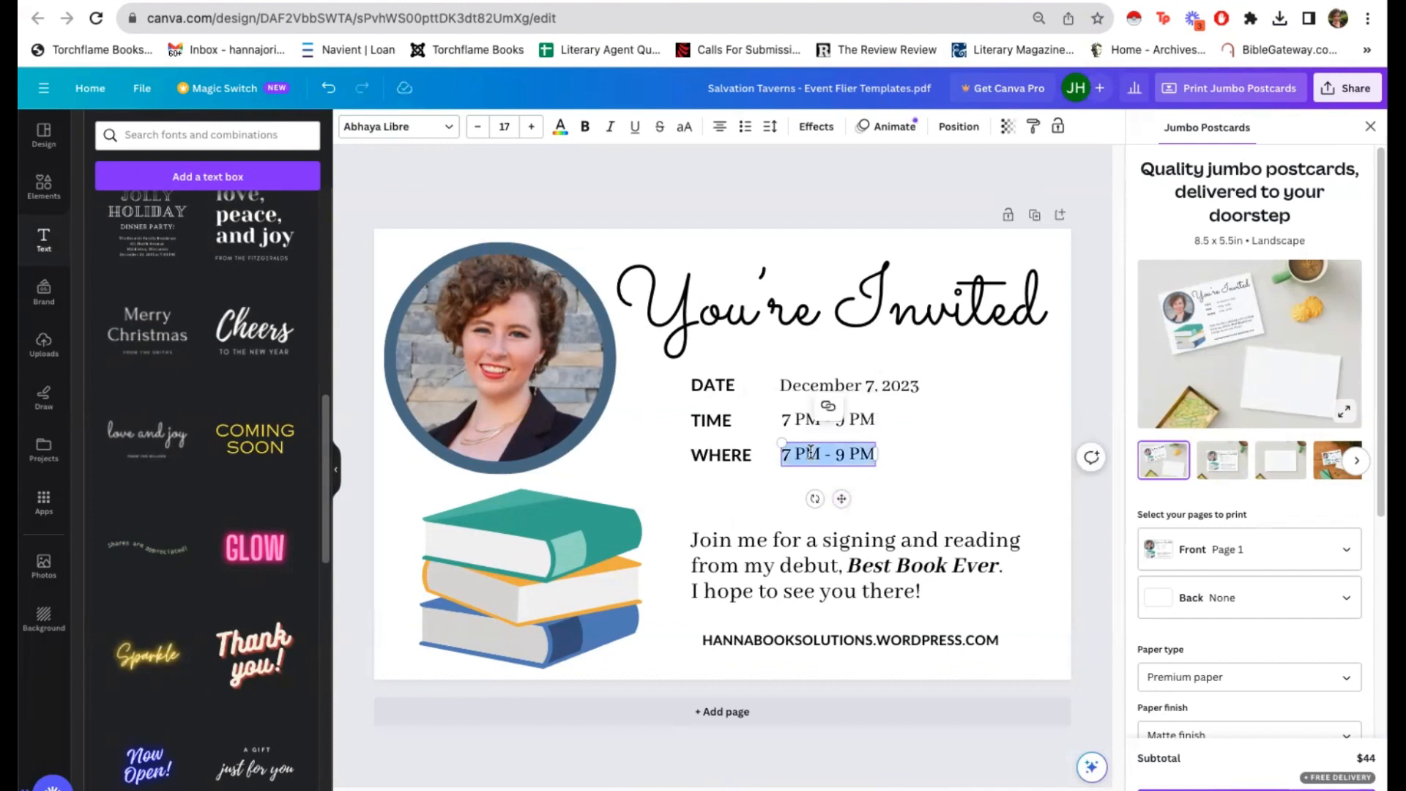
type("Atlas Co")
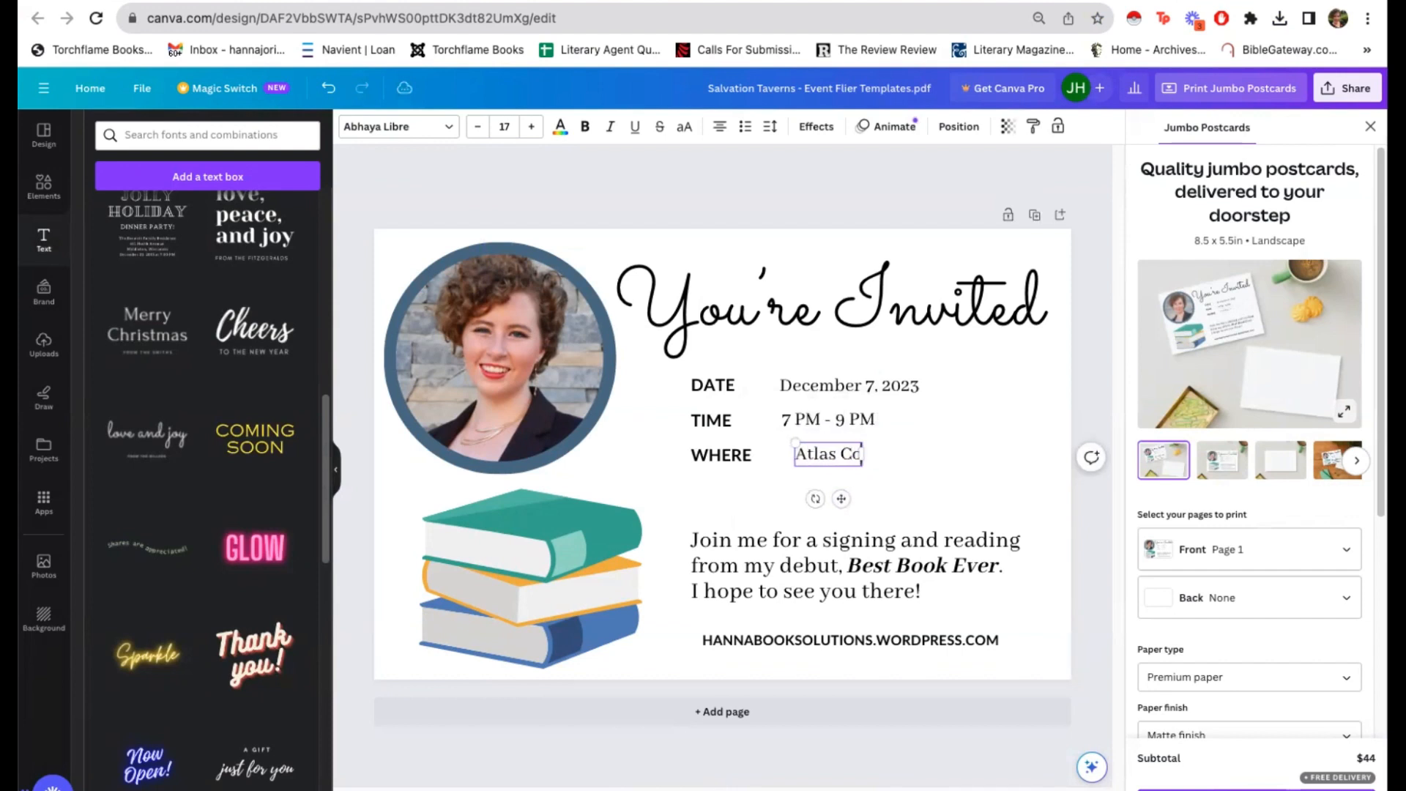
type("ffees, B")
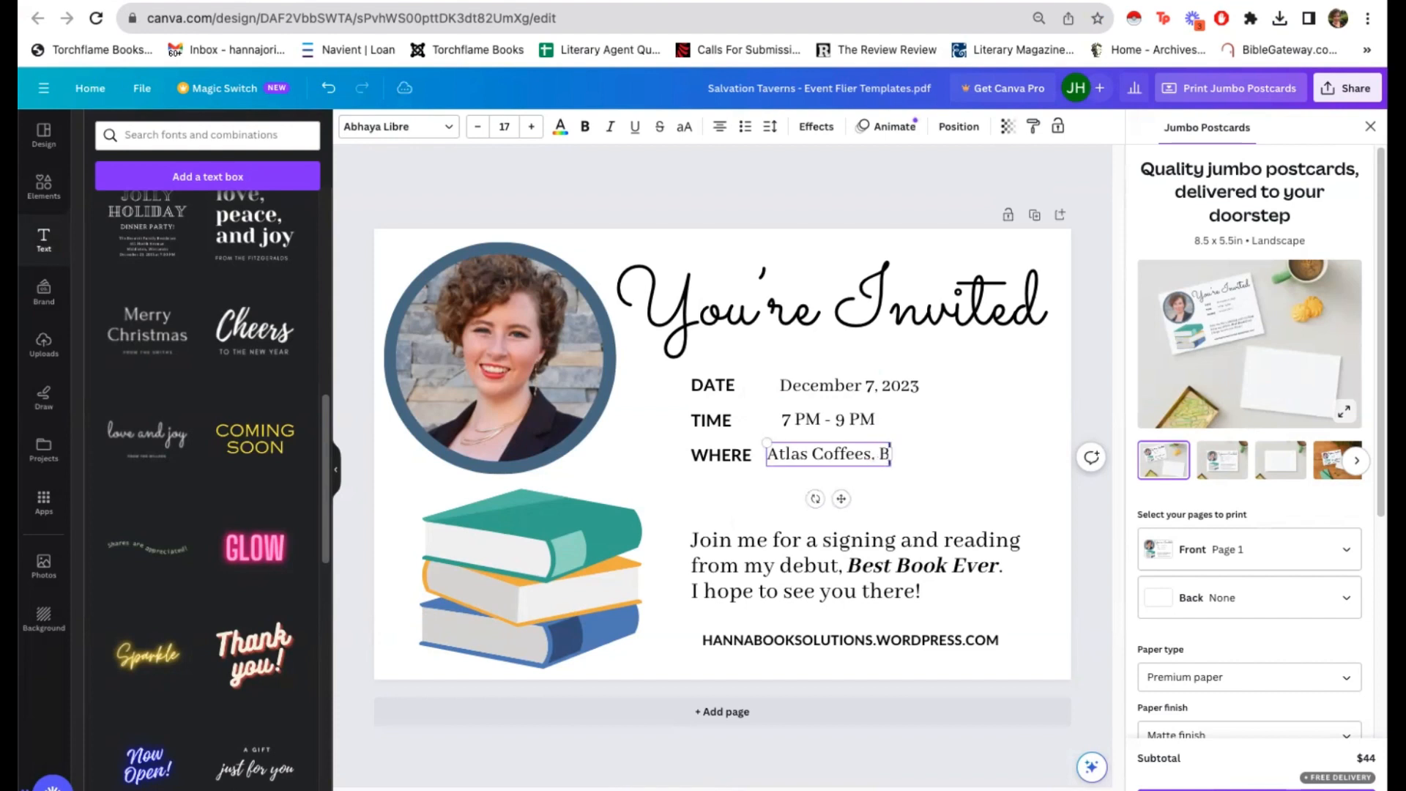
type("roadway Location")
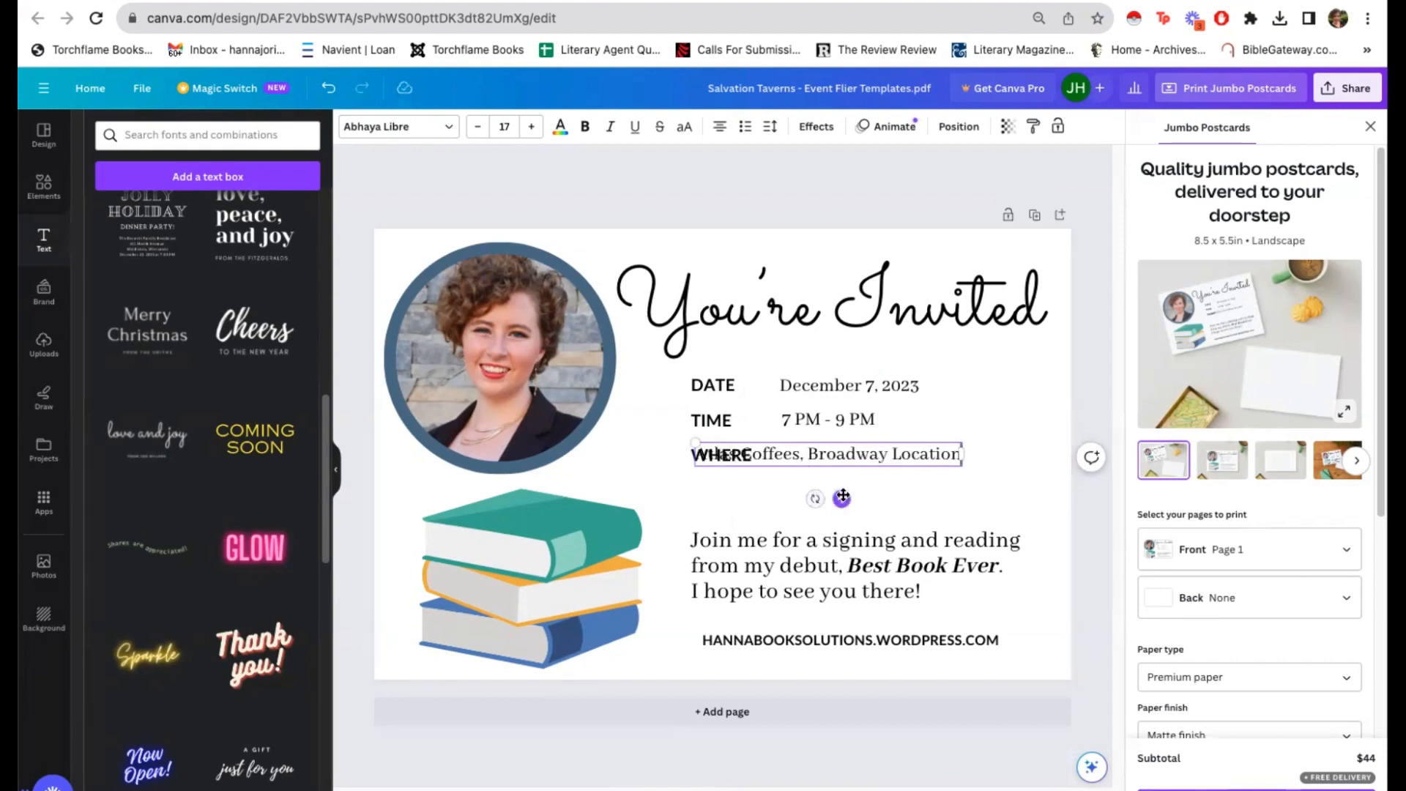
left_click_drag(841, 499, 926, 496)
left_click(755, 487)
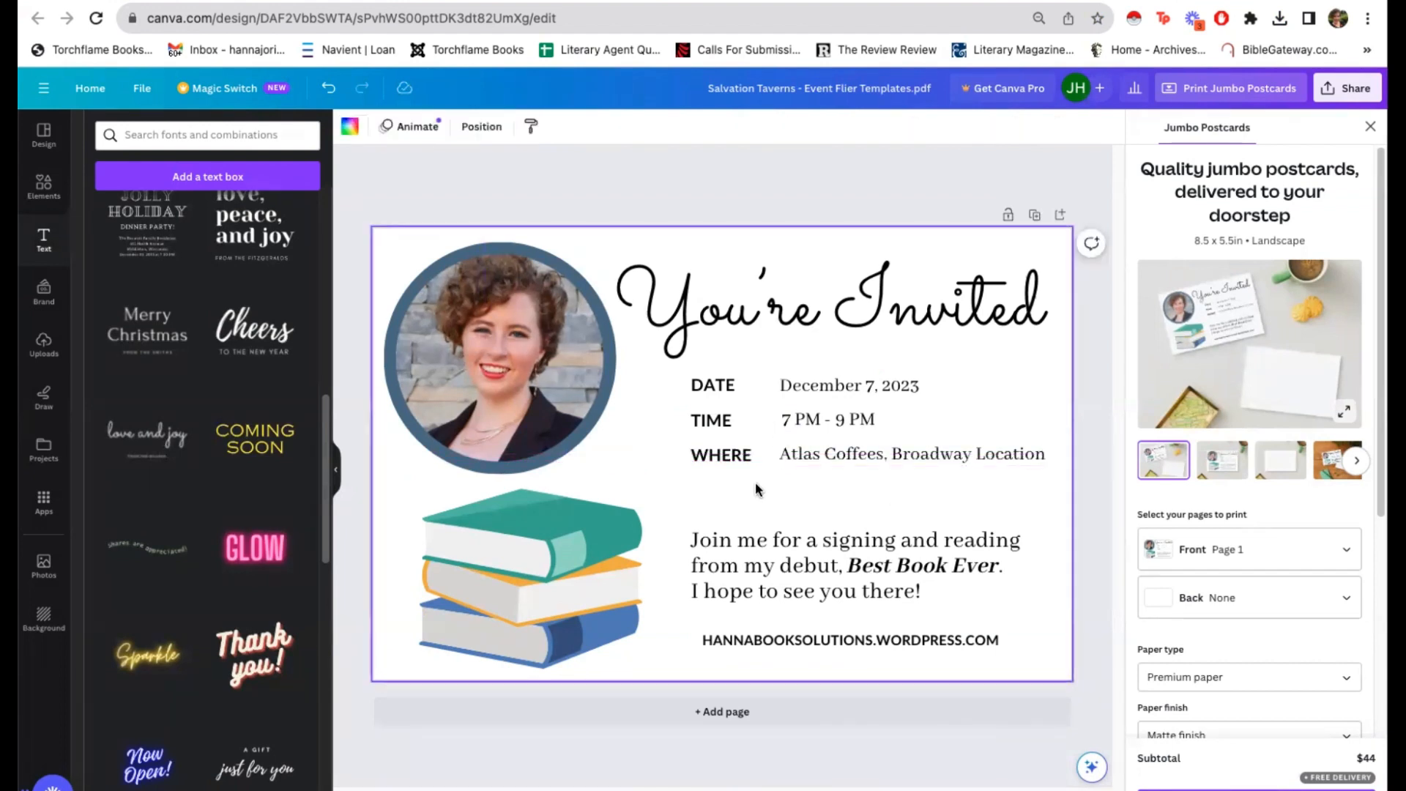
Step: Add a small text box directly beneath the location name, enter the venue's full postal address, and align it with the line above
left_click(213, 189)
left_click_drag(732, 493, 842, 512)
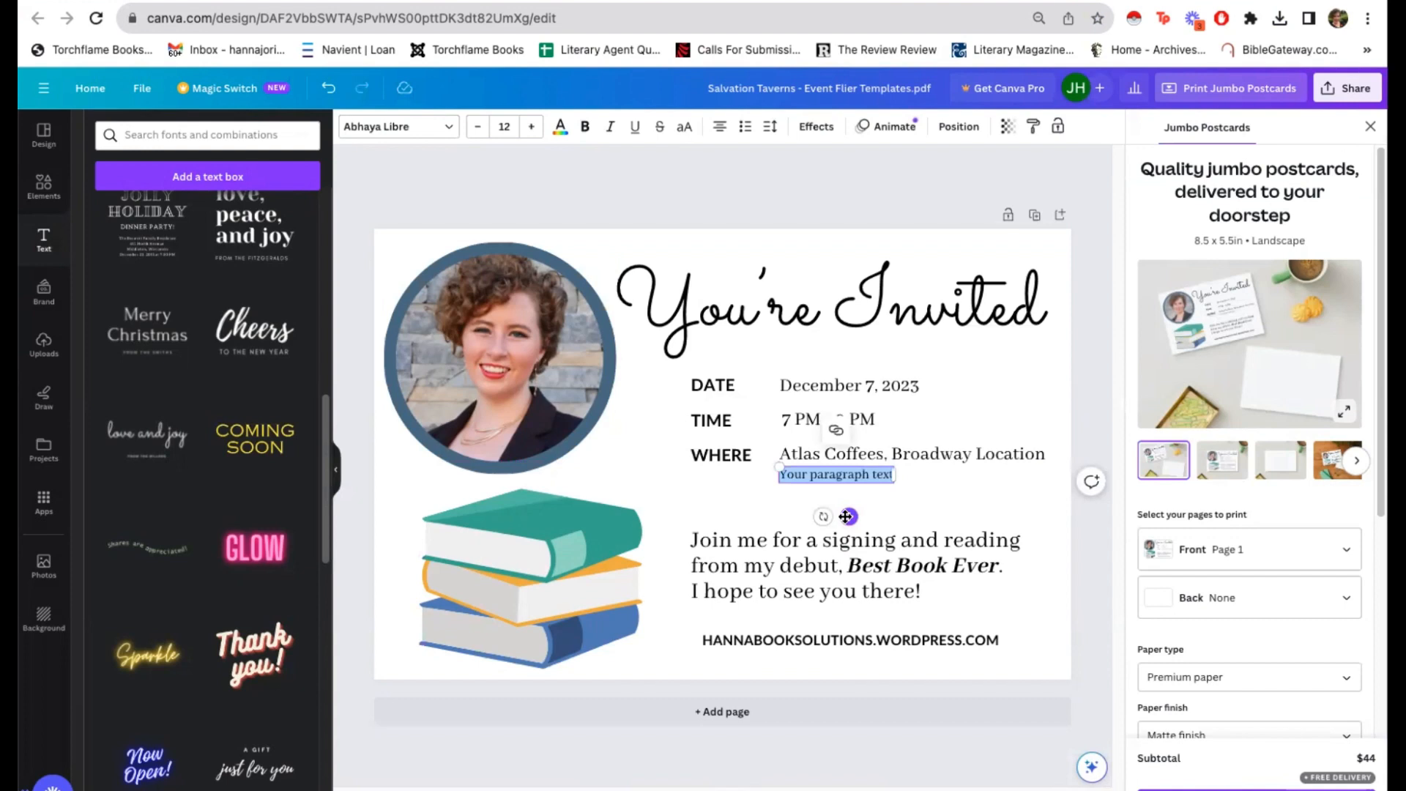
type("123")
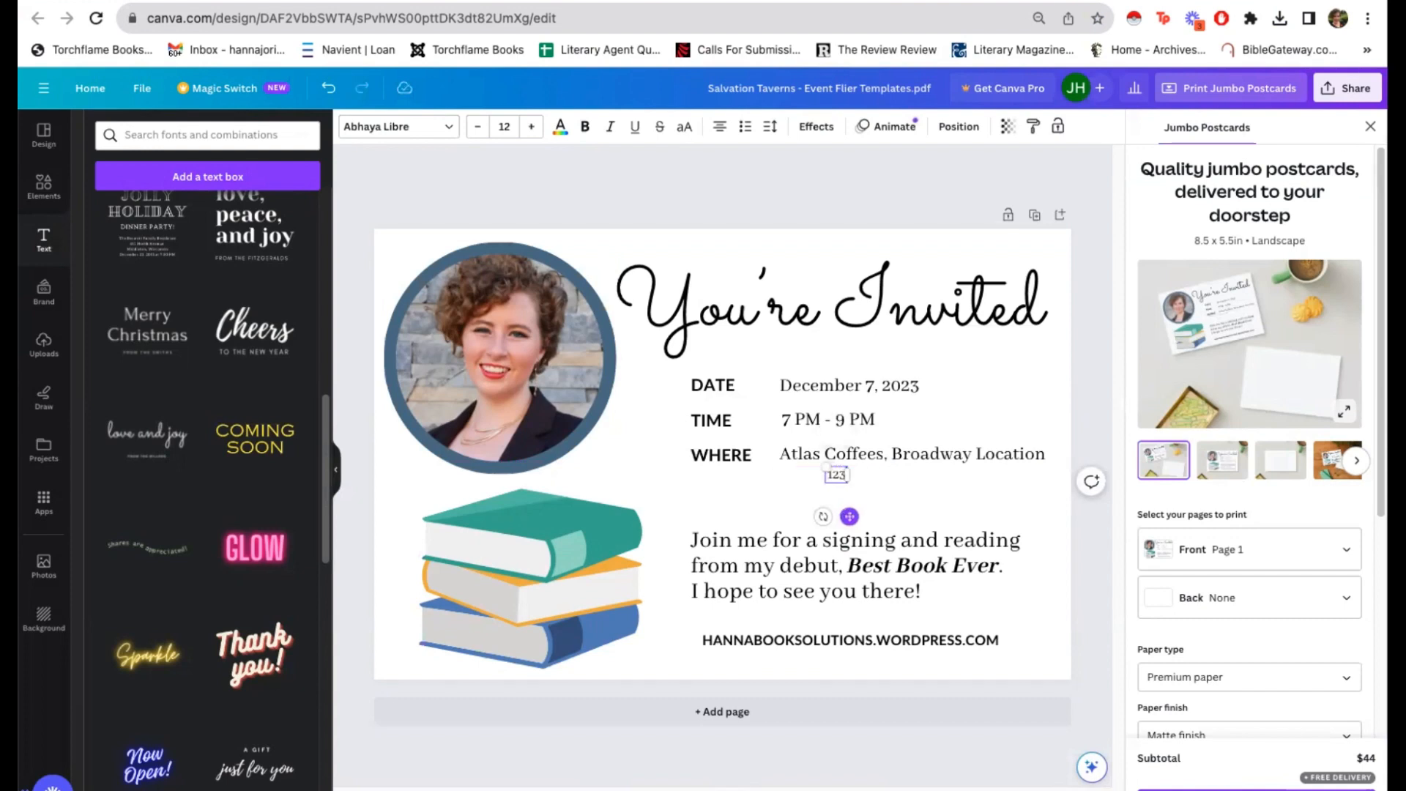
type(" Address")
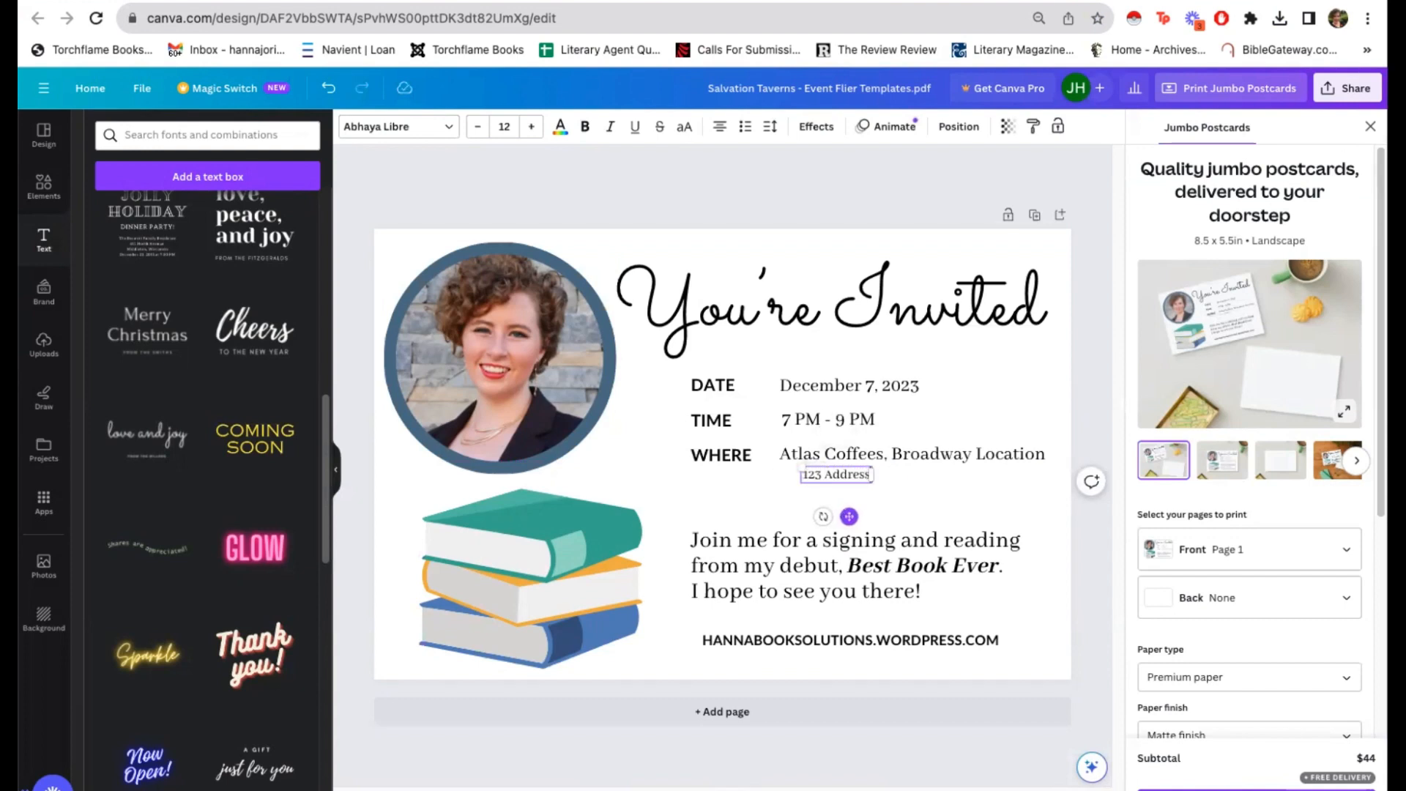
type(" Street")
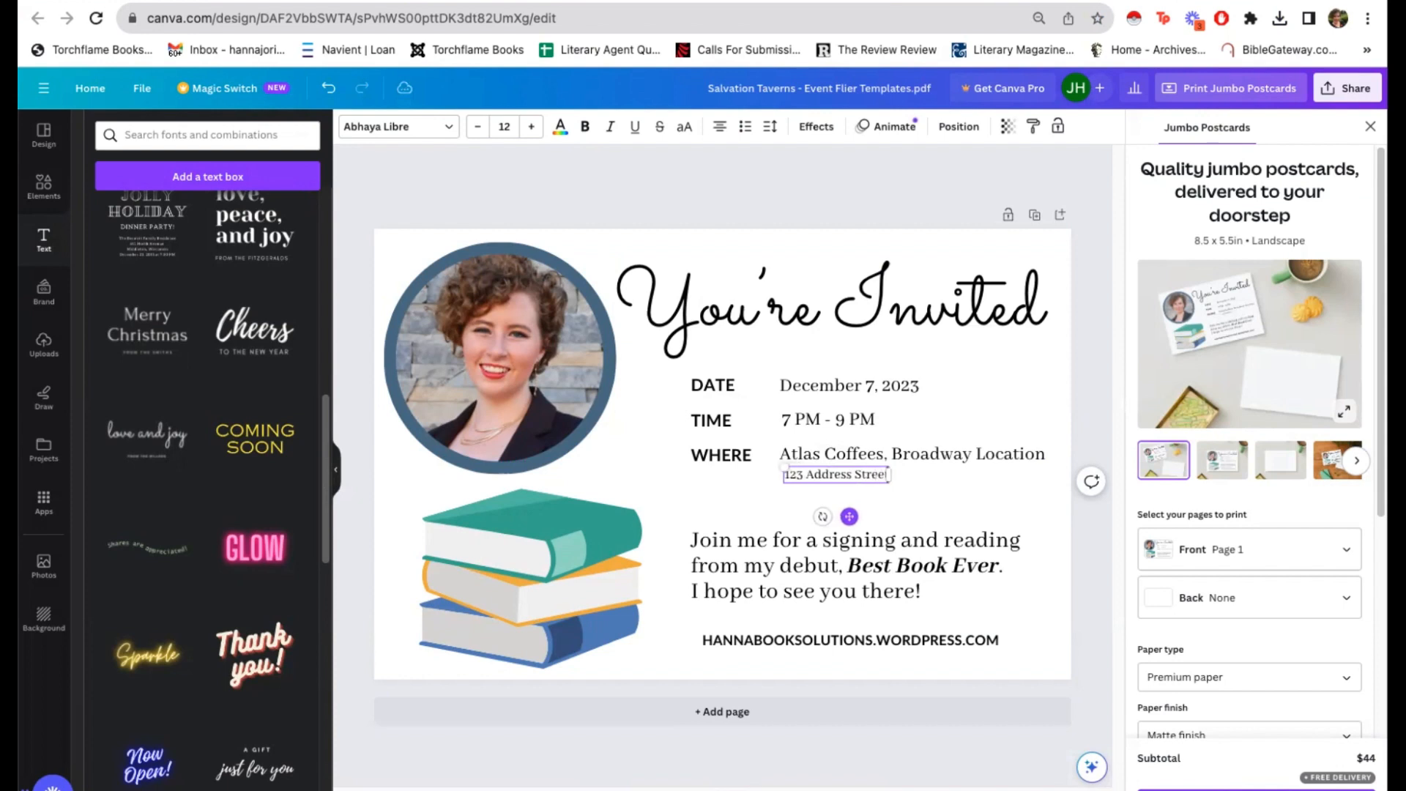
type(", Cit")
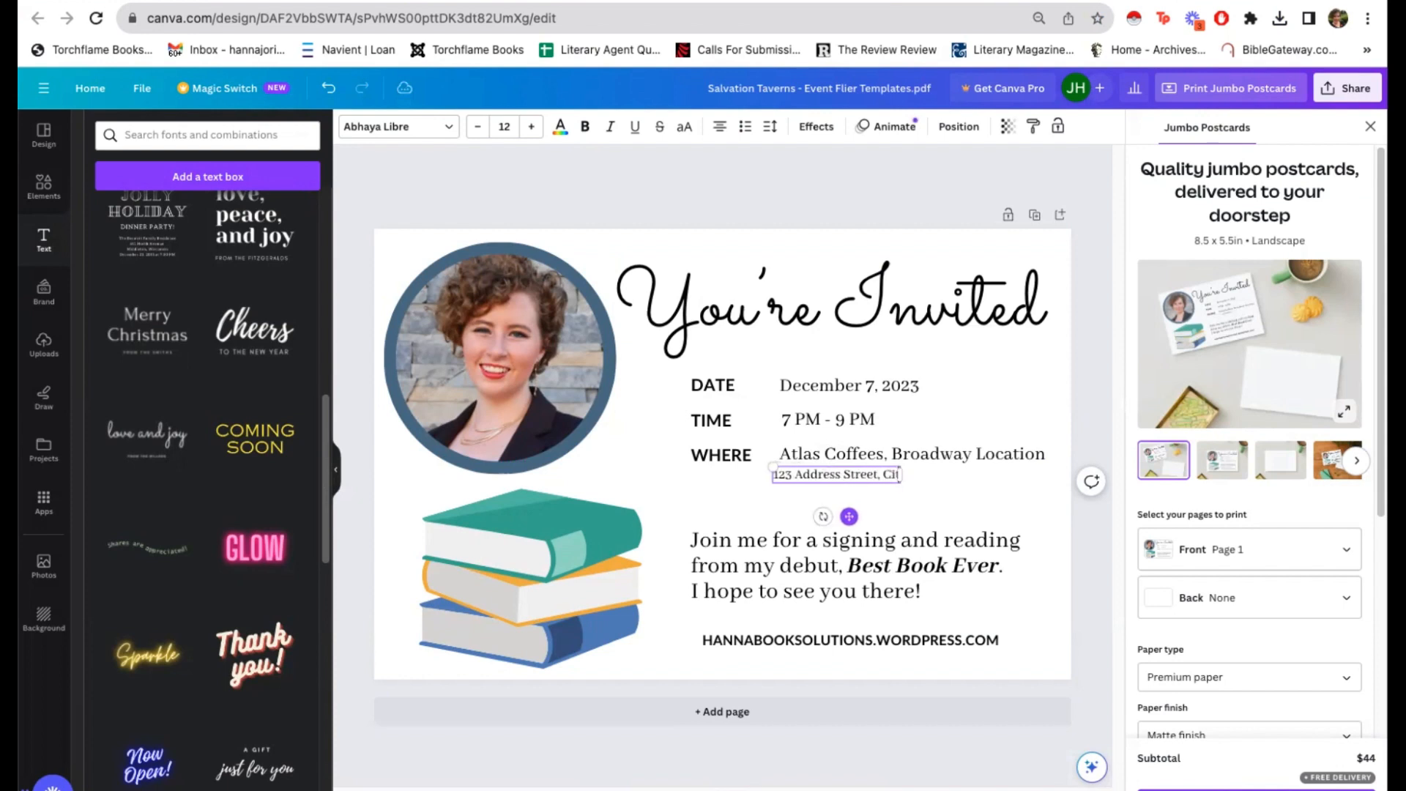
type("y")
type(" S")
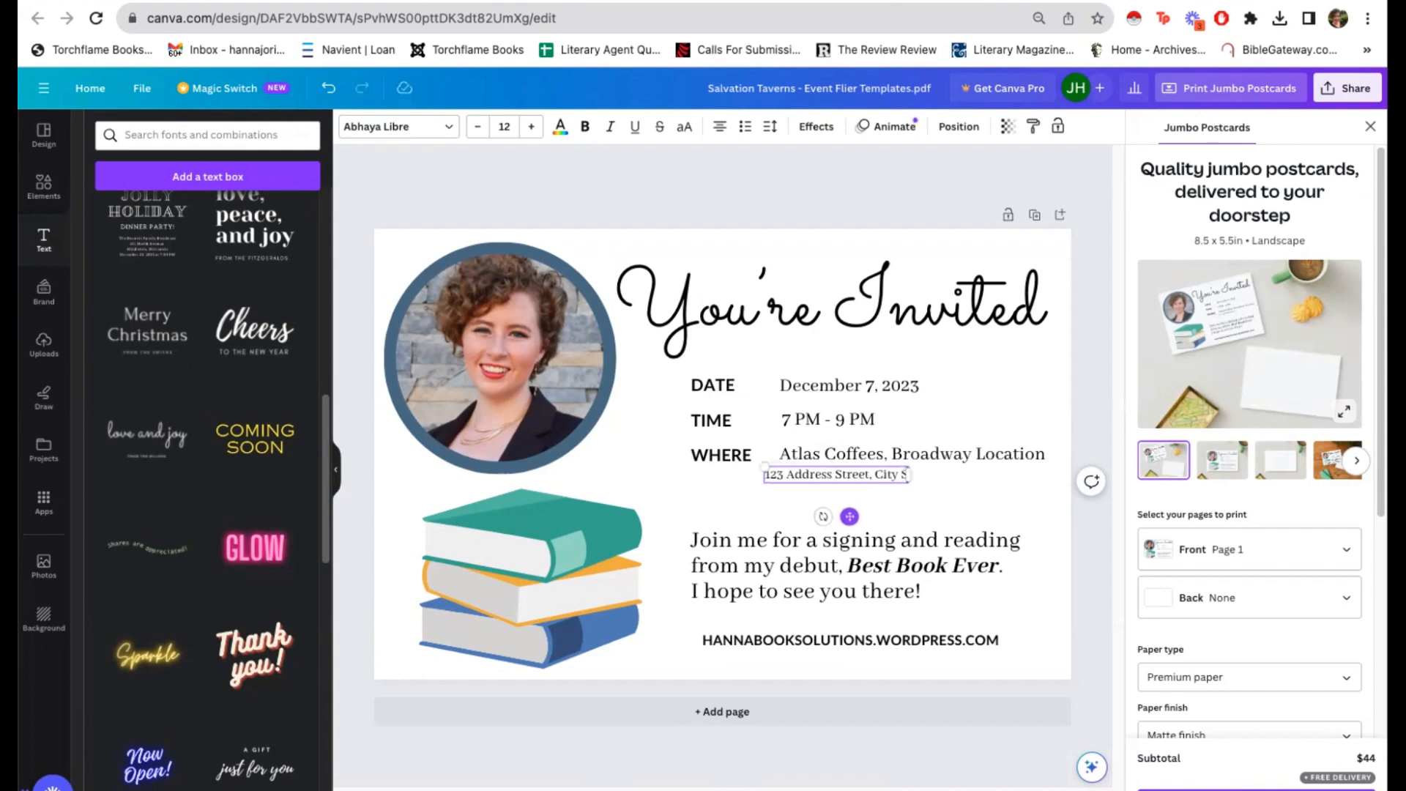
type("T 99999")
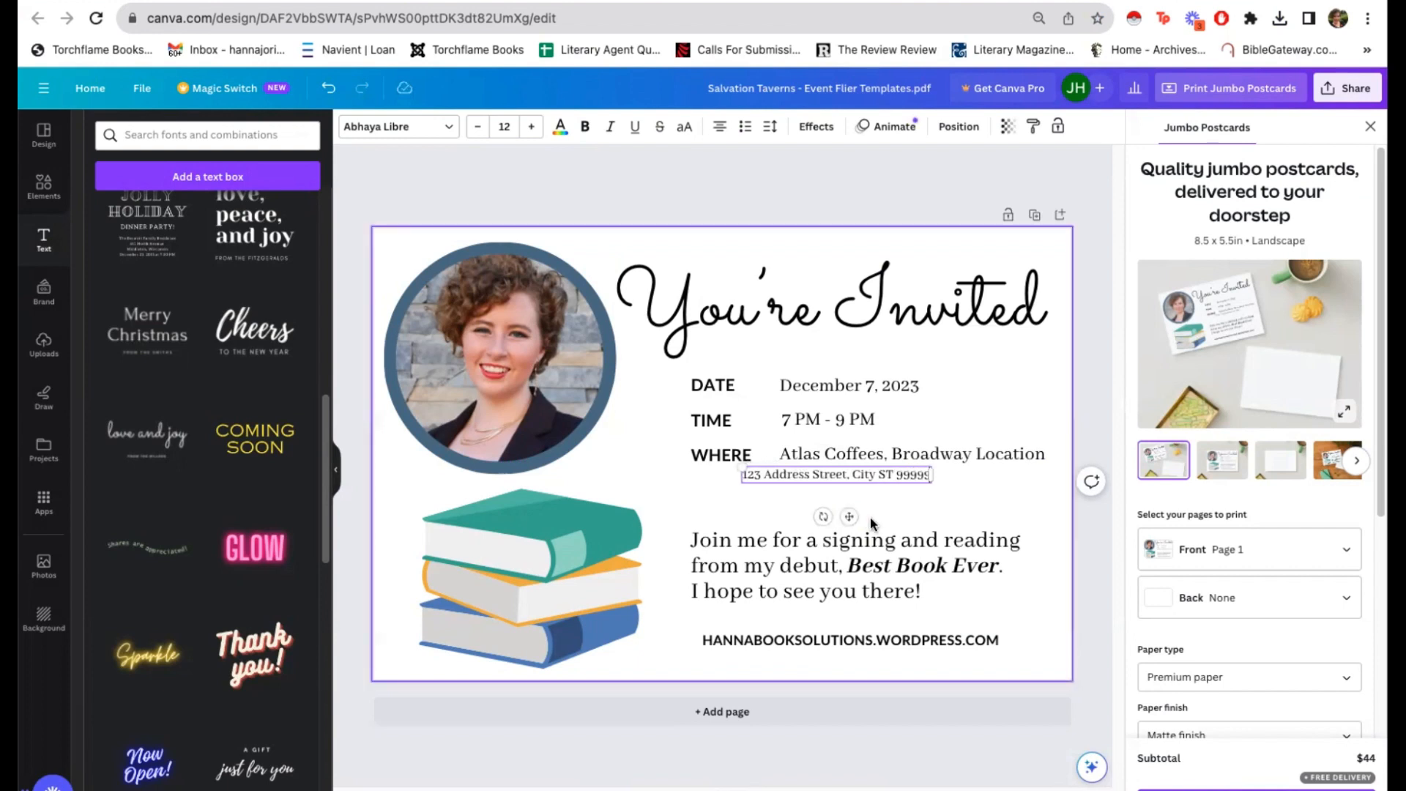
left_click_drag(848, 516, 888, 518)
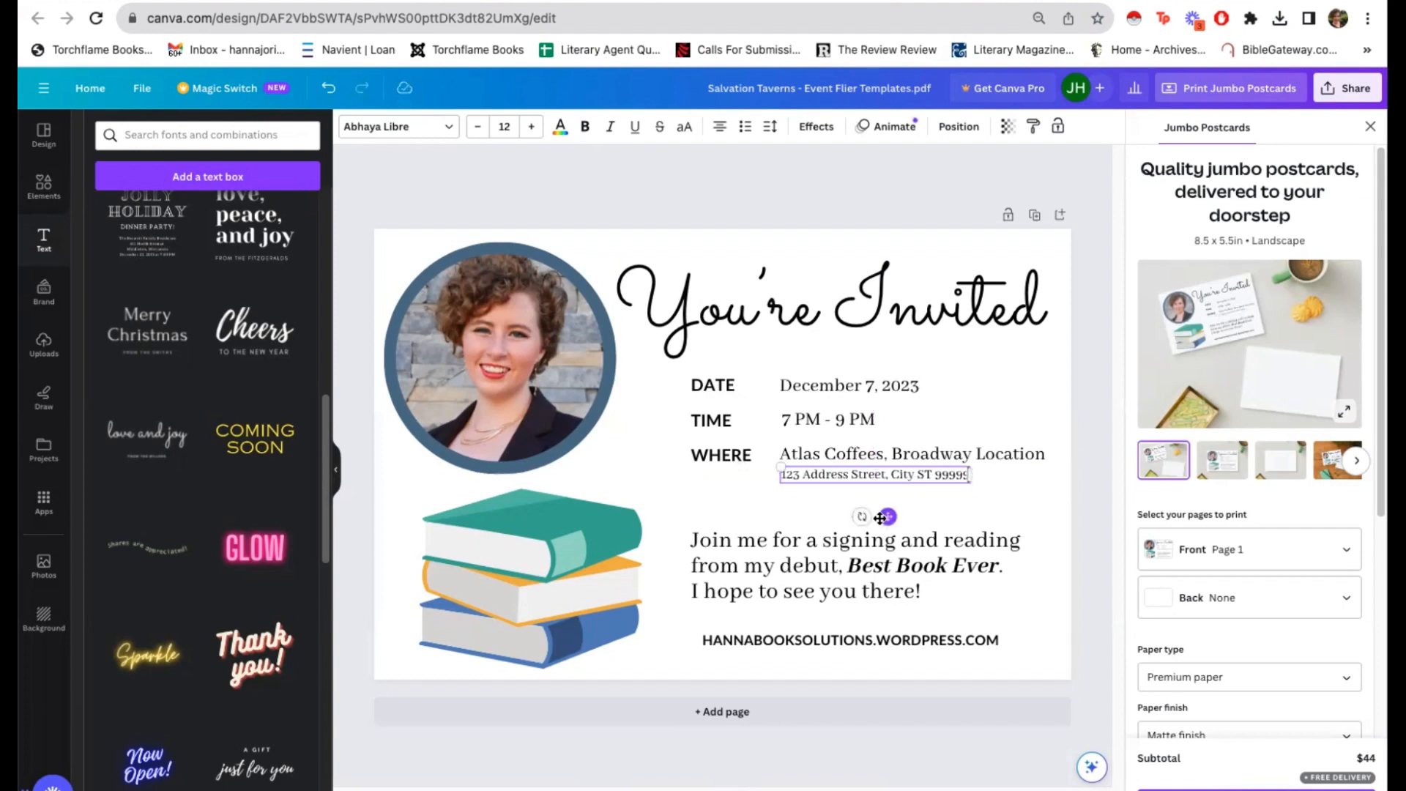
left_click(757, 503)
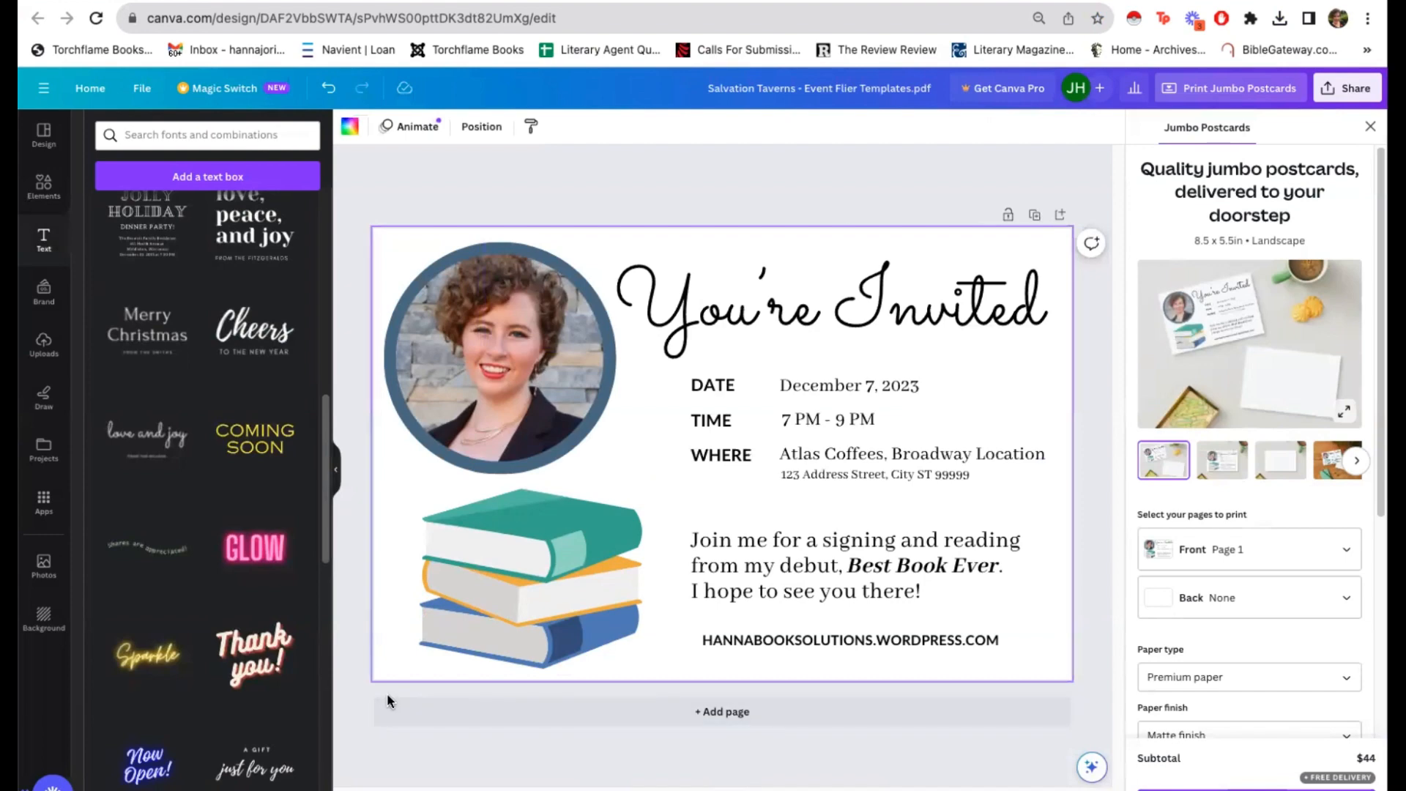
Step: Add a blank second page and search the uploaded images for "cover"
left_click(723, 710)
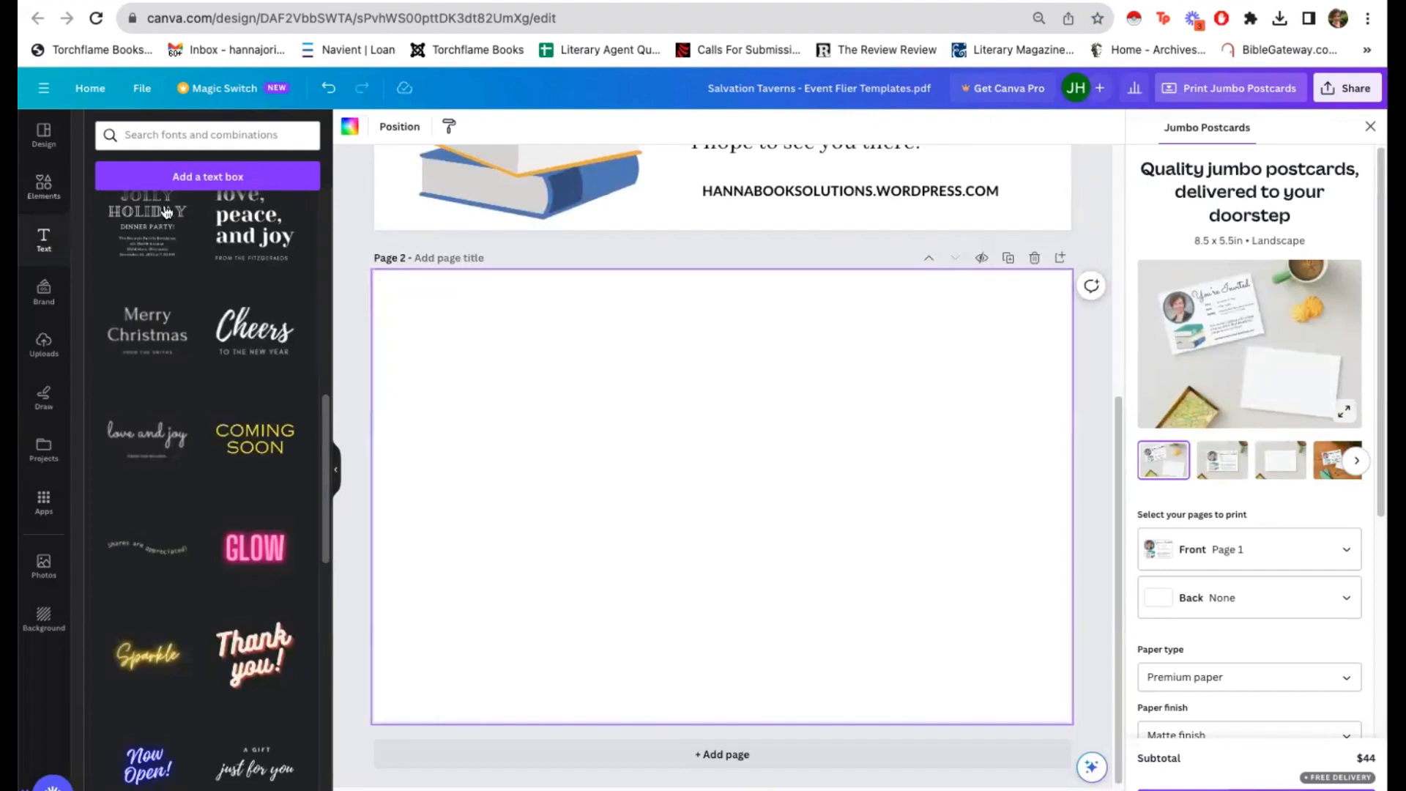
left_click(44, 347)
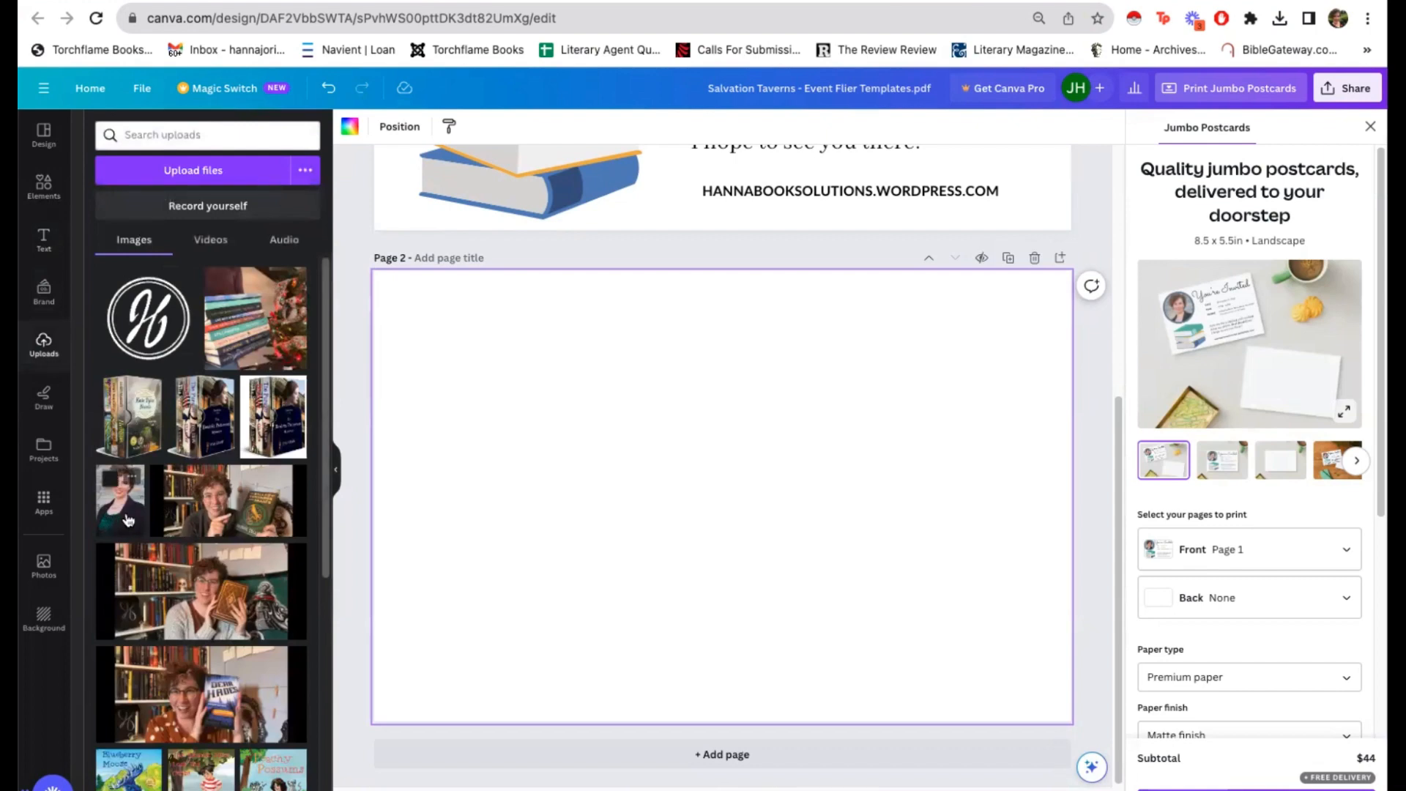
scroll(190, 512, "down", 10)
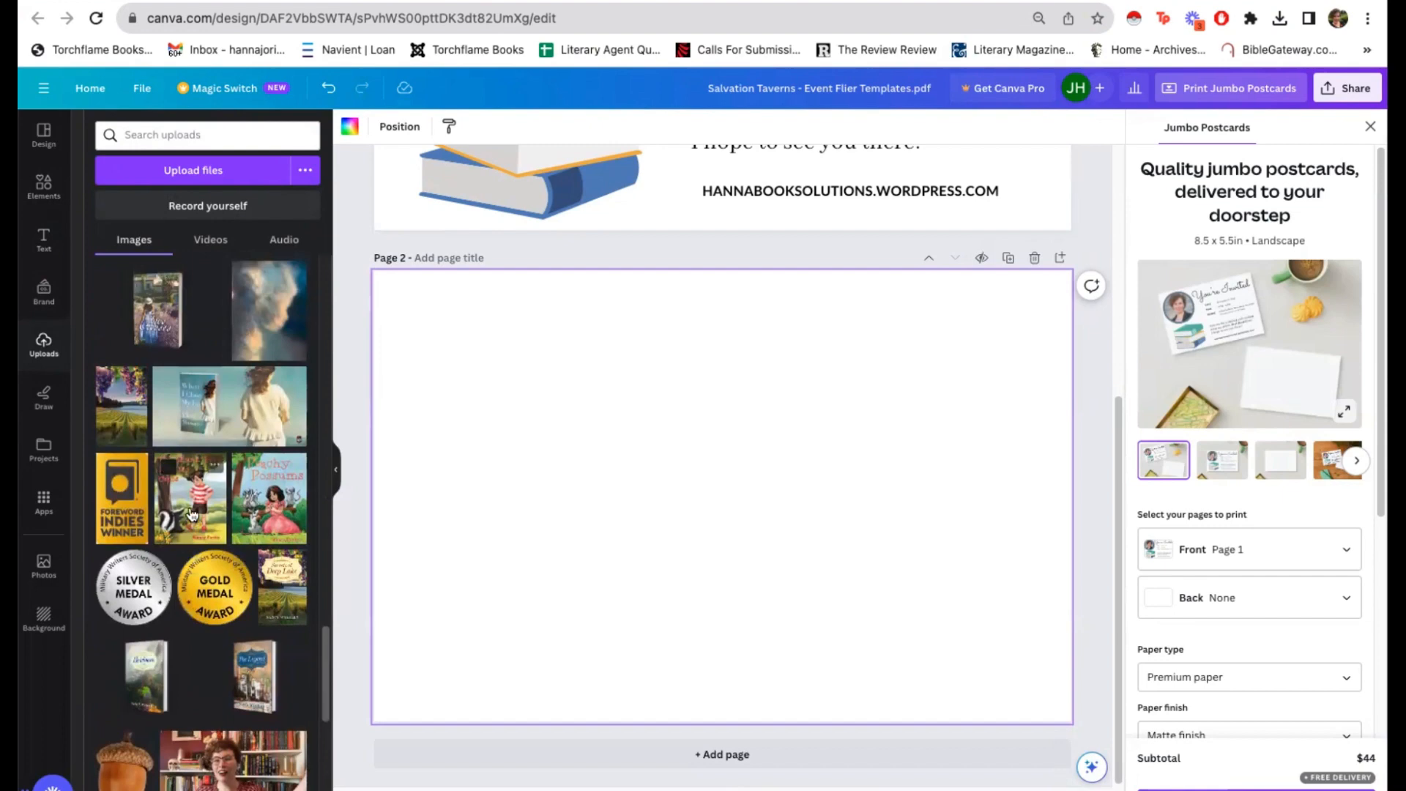
scroll(191, 516, "down", 5)
scroll(190, 506, "down", 5)
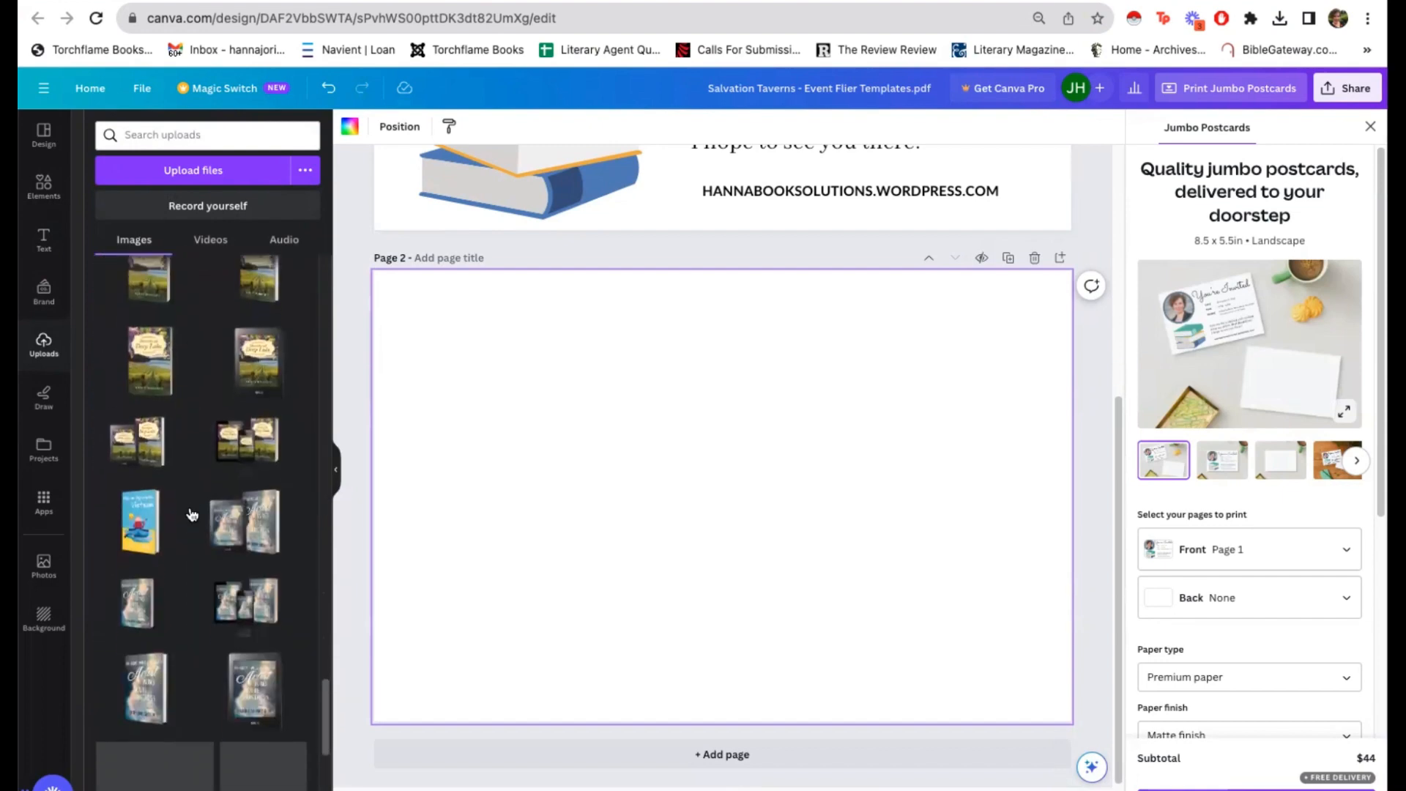
scroll(191, 512, "down", 5)
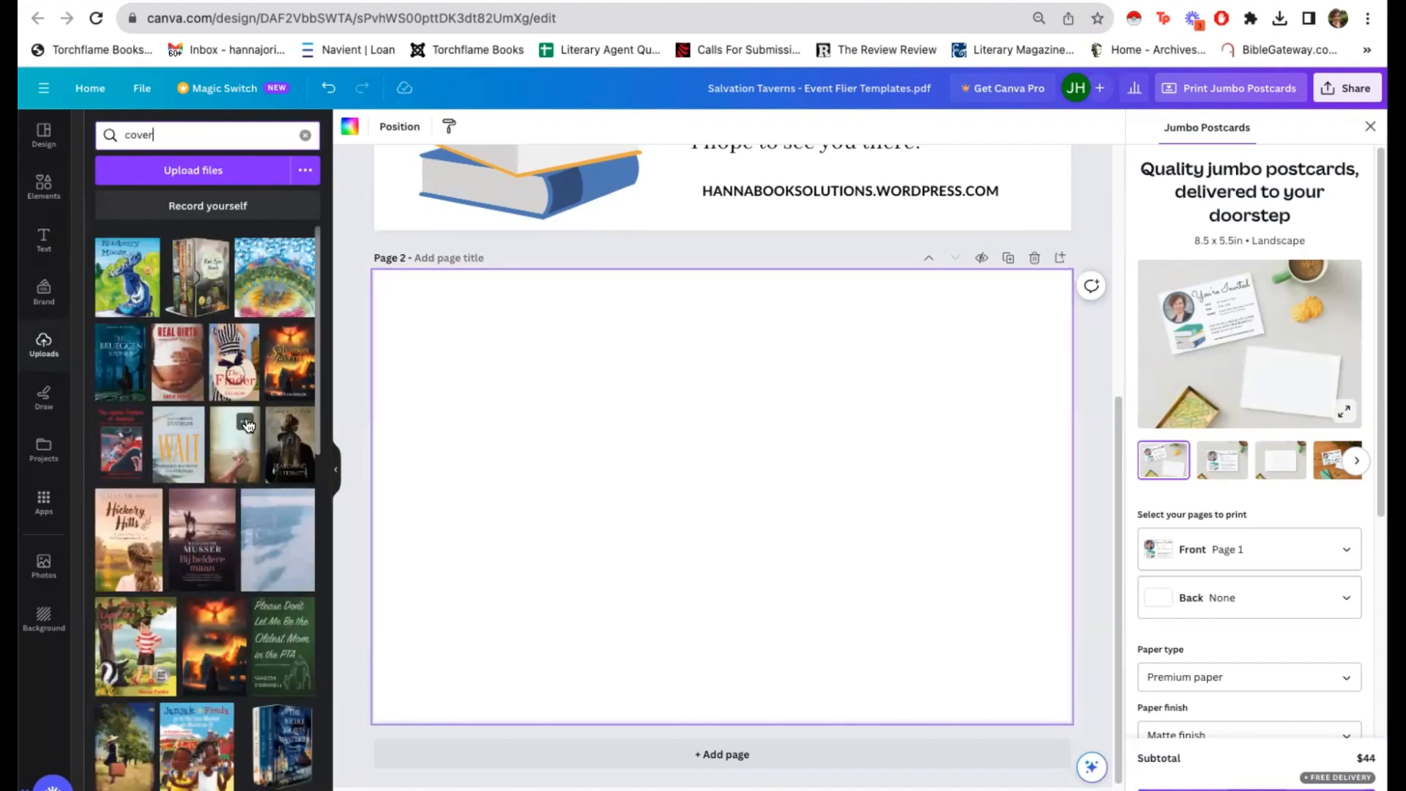
Step: Place the uploaded image of the woman in a hat on page 2 and shift it slightly left of centre
left_click(235, 460)
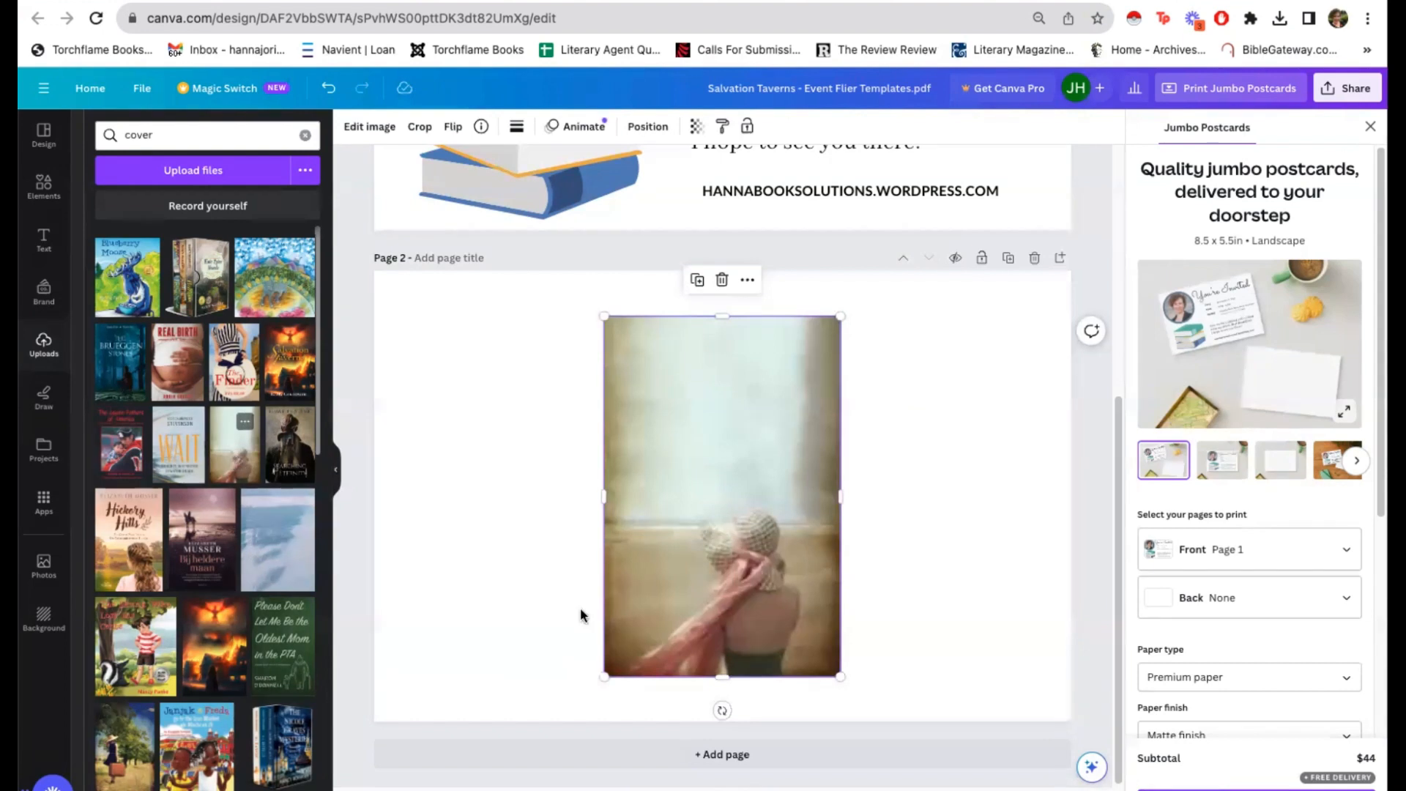
left_click_drag(730, 613, 690, 608)
left_click(430, 484)
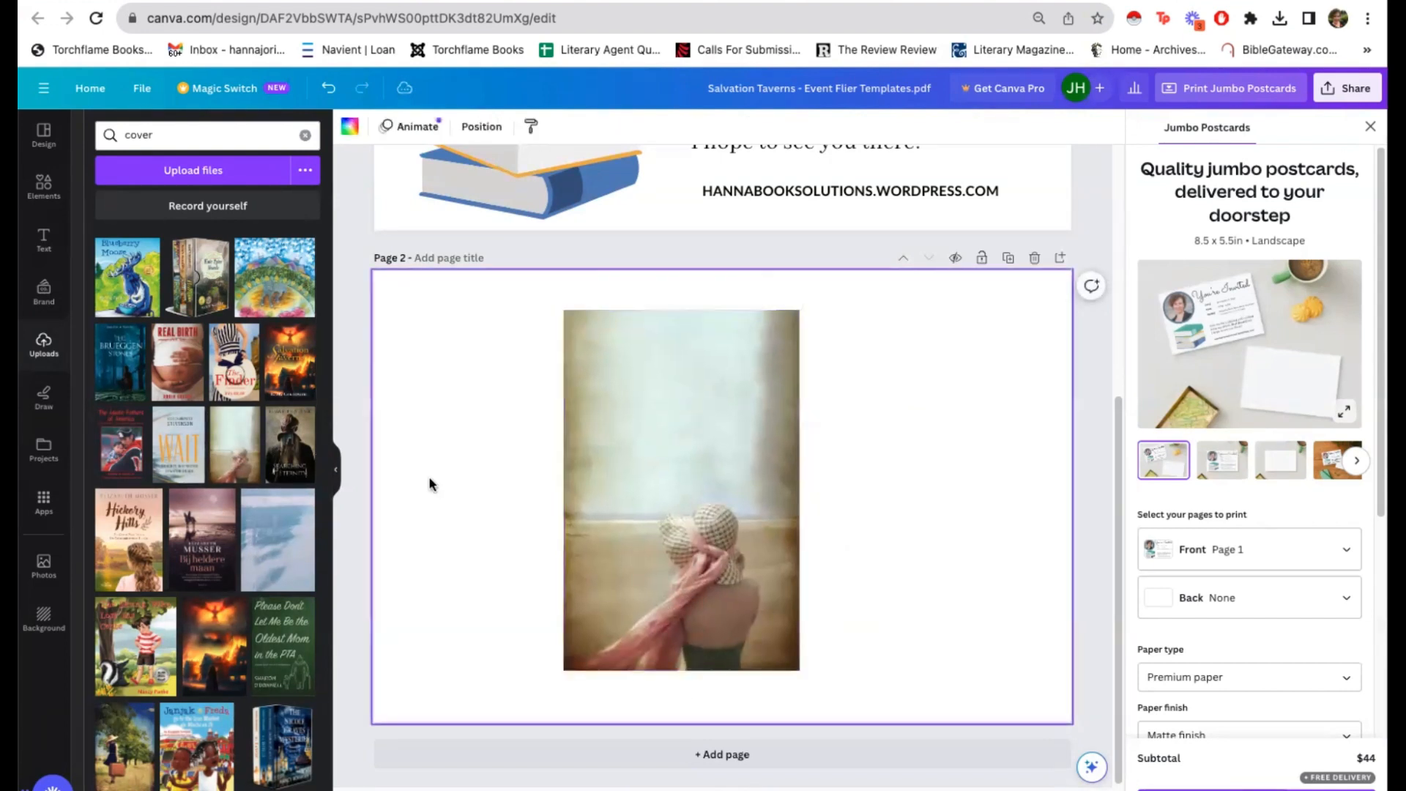
right_click(609, 543)
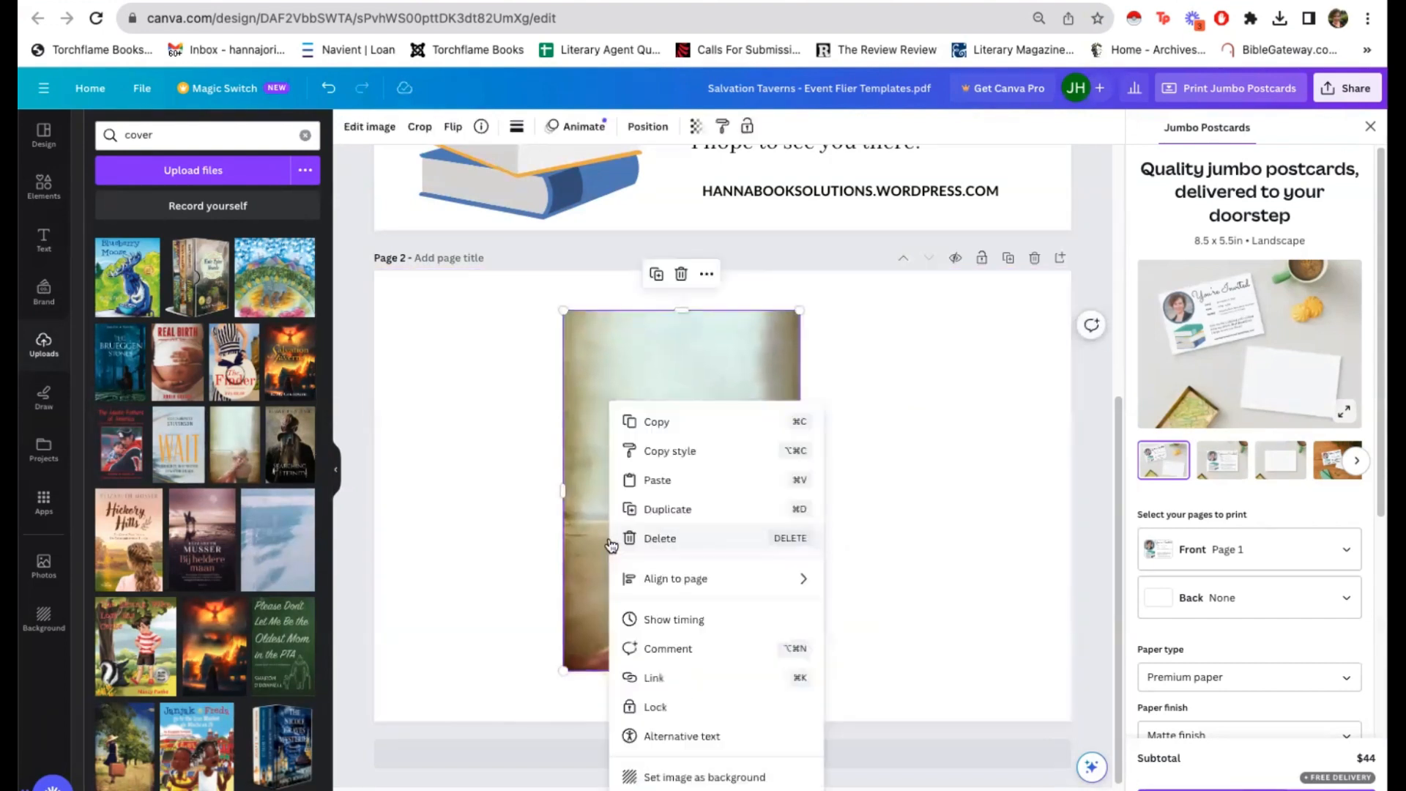
left_click(487, 556)
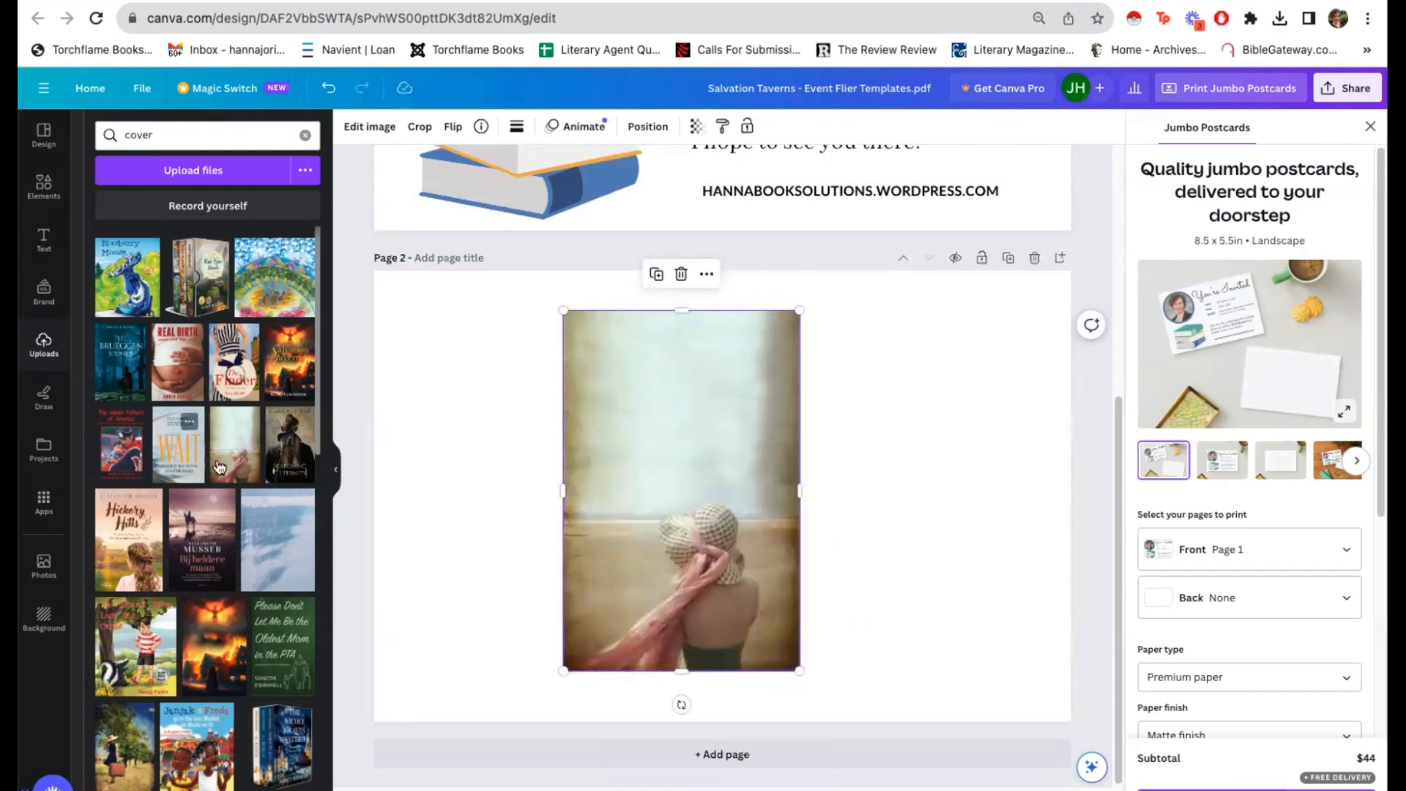
left_click_drag(218, 467, 702, 533)
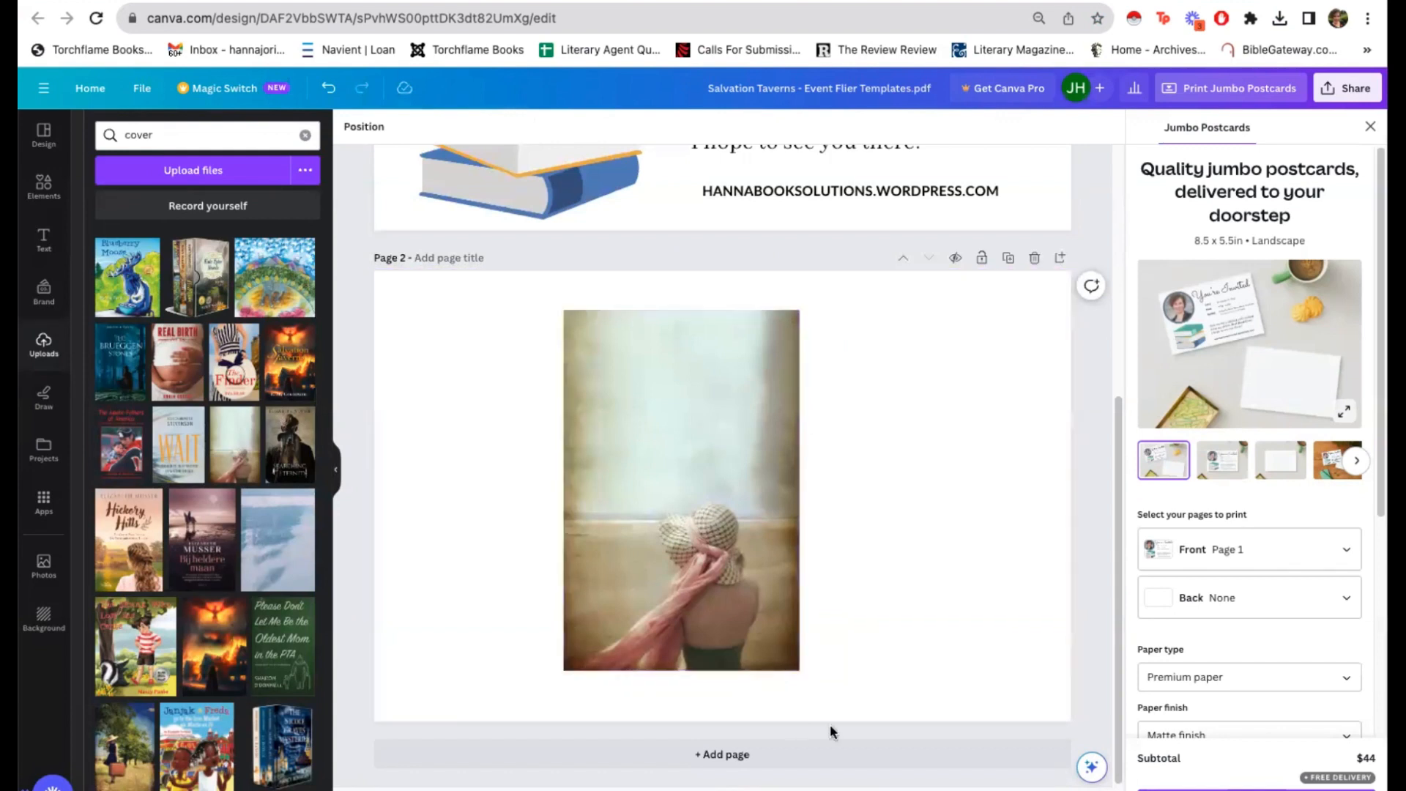
Step: Set the image of the woman in a hat as the full background of page 2
left_click(717, 526)
right_click(700, 424)
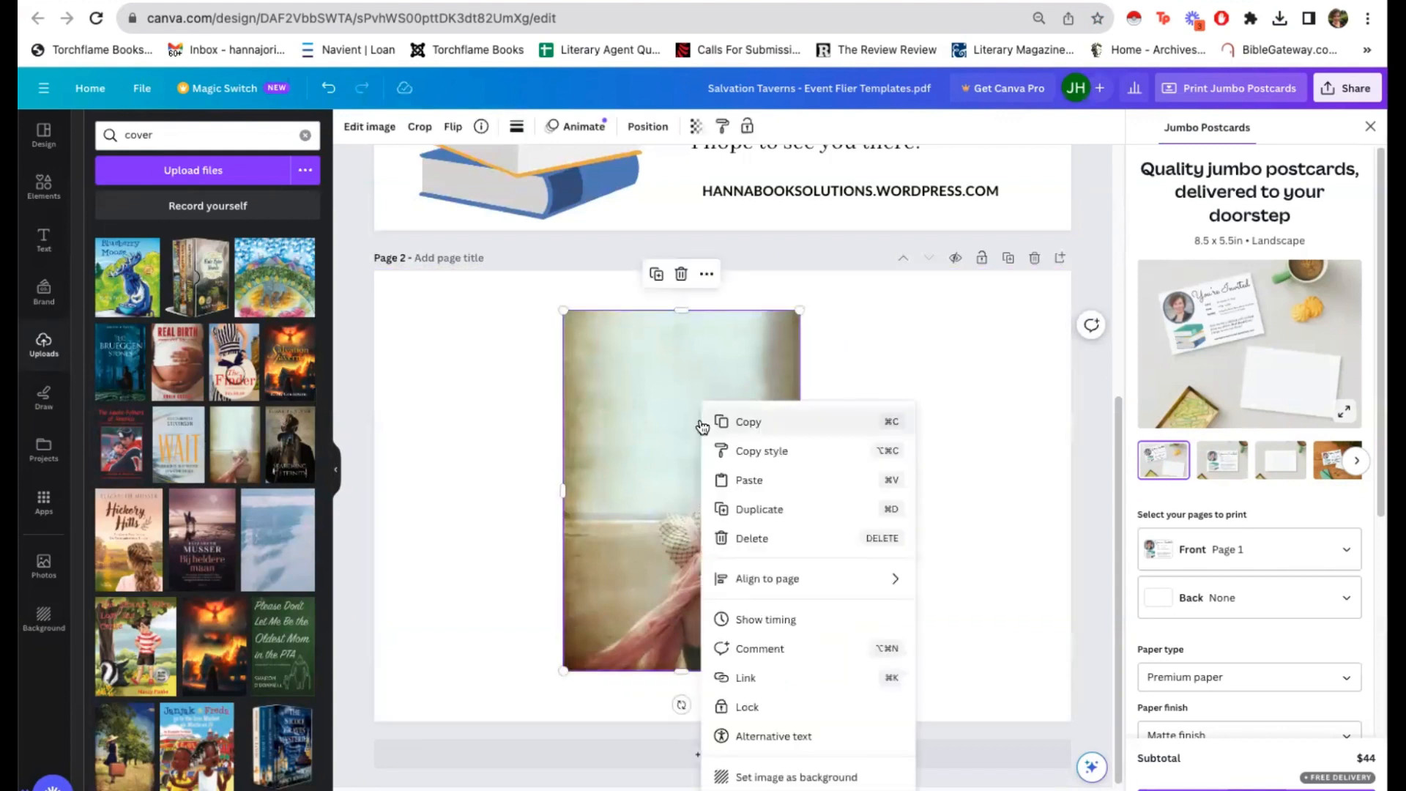
left_click(528, 502)
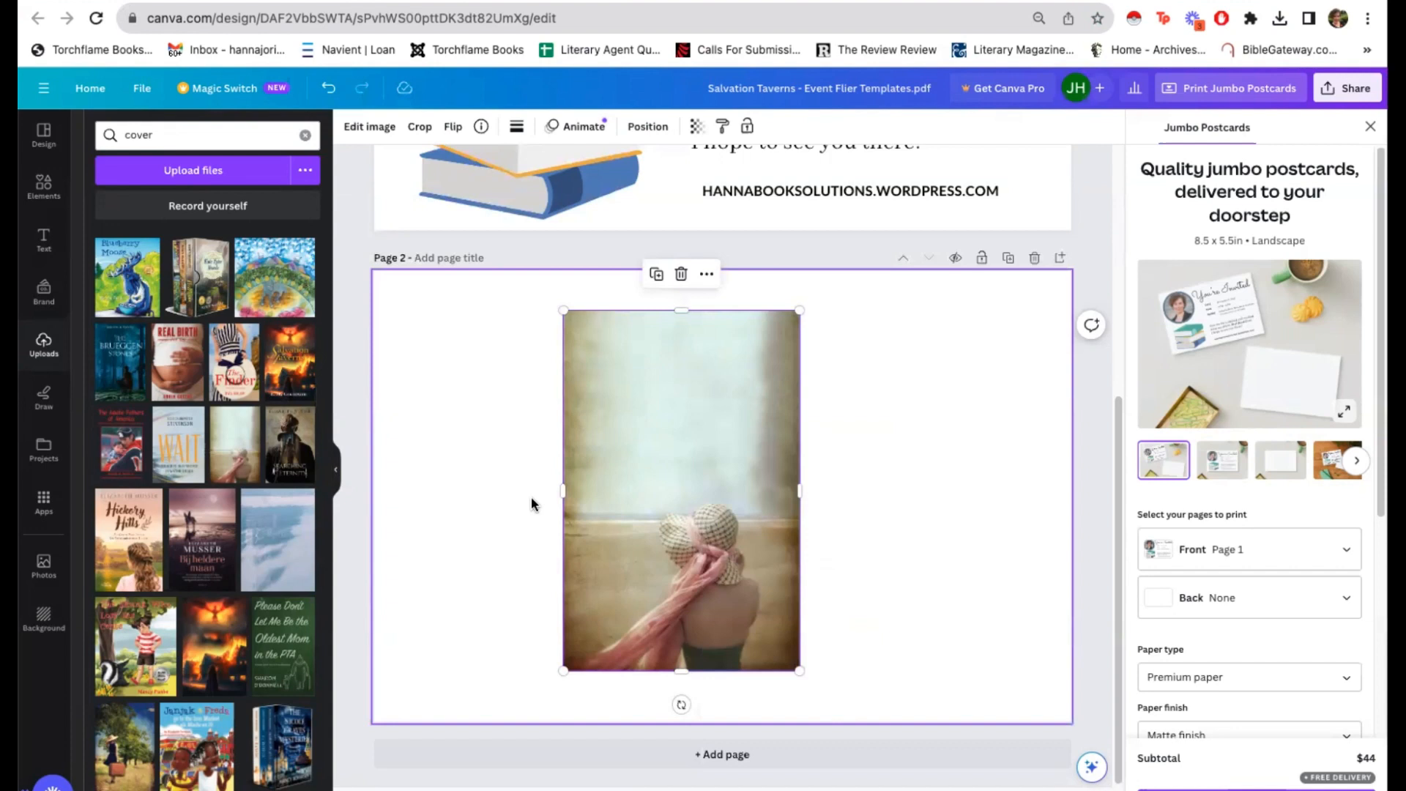
left_click(706, 275)
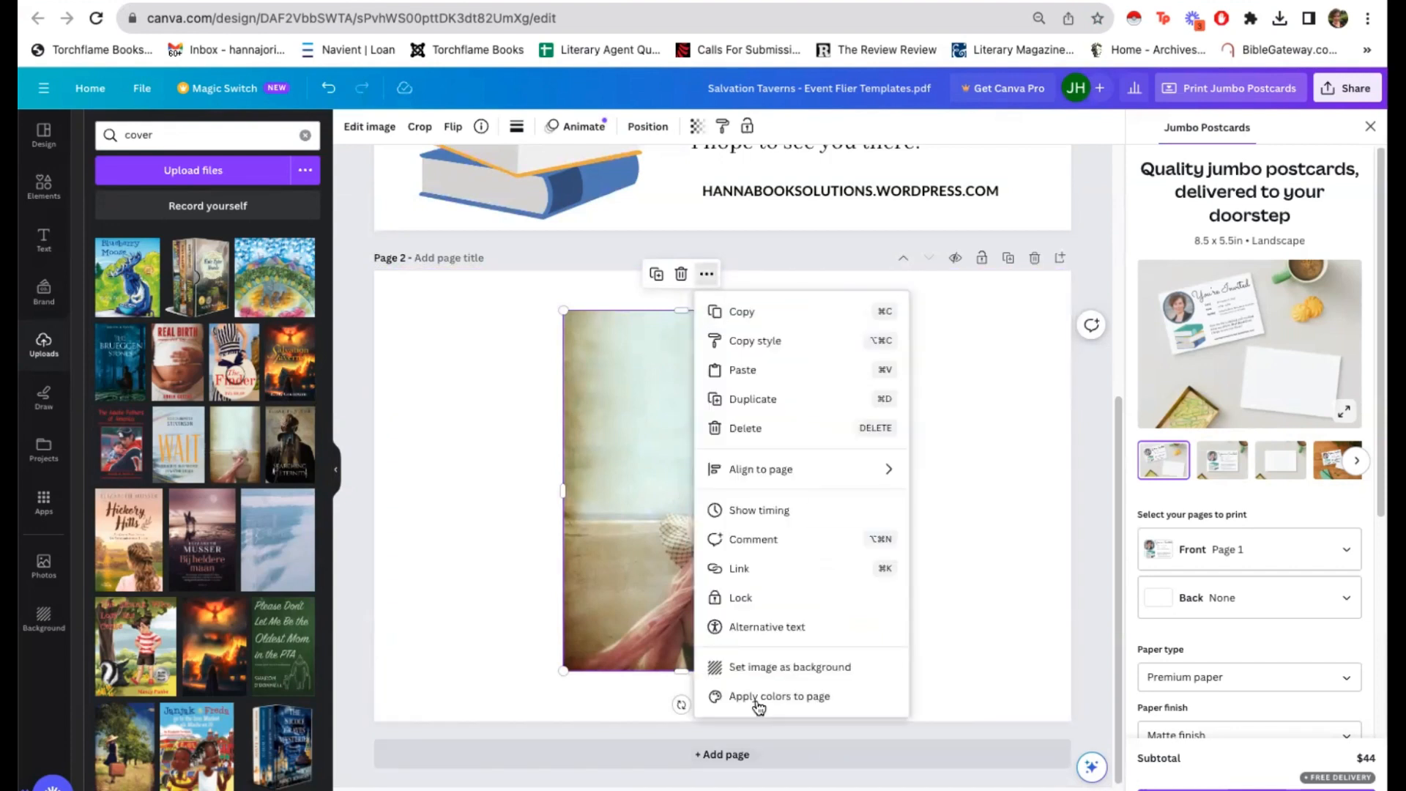
left_click(753, 667)
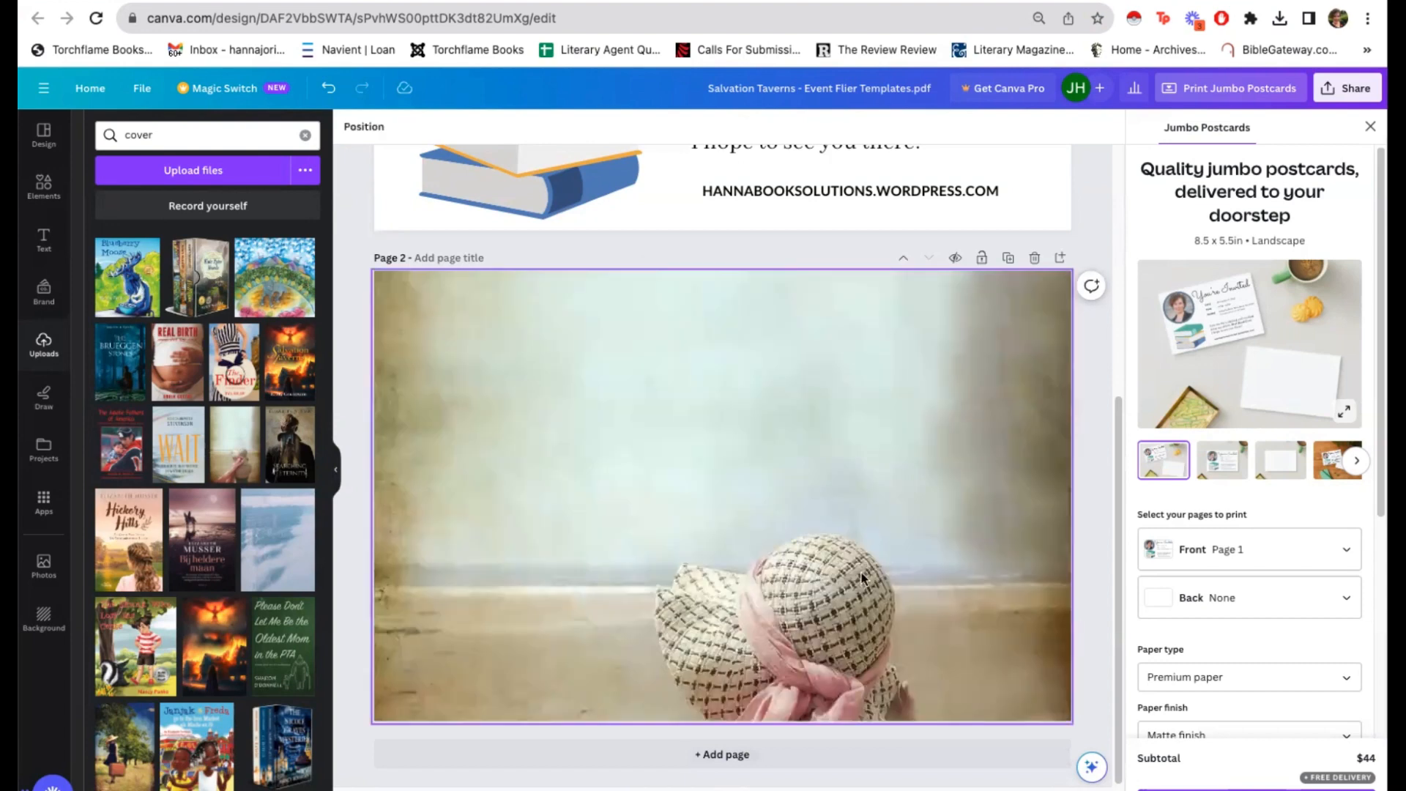
Step: Shift the page 2 background image upward within its crop so the whole hat and more of the scarf show
double_click(916, 514)
left_click_drag(916, 621, 912, 503)
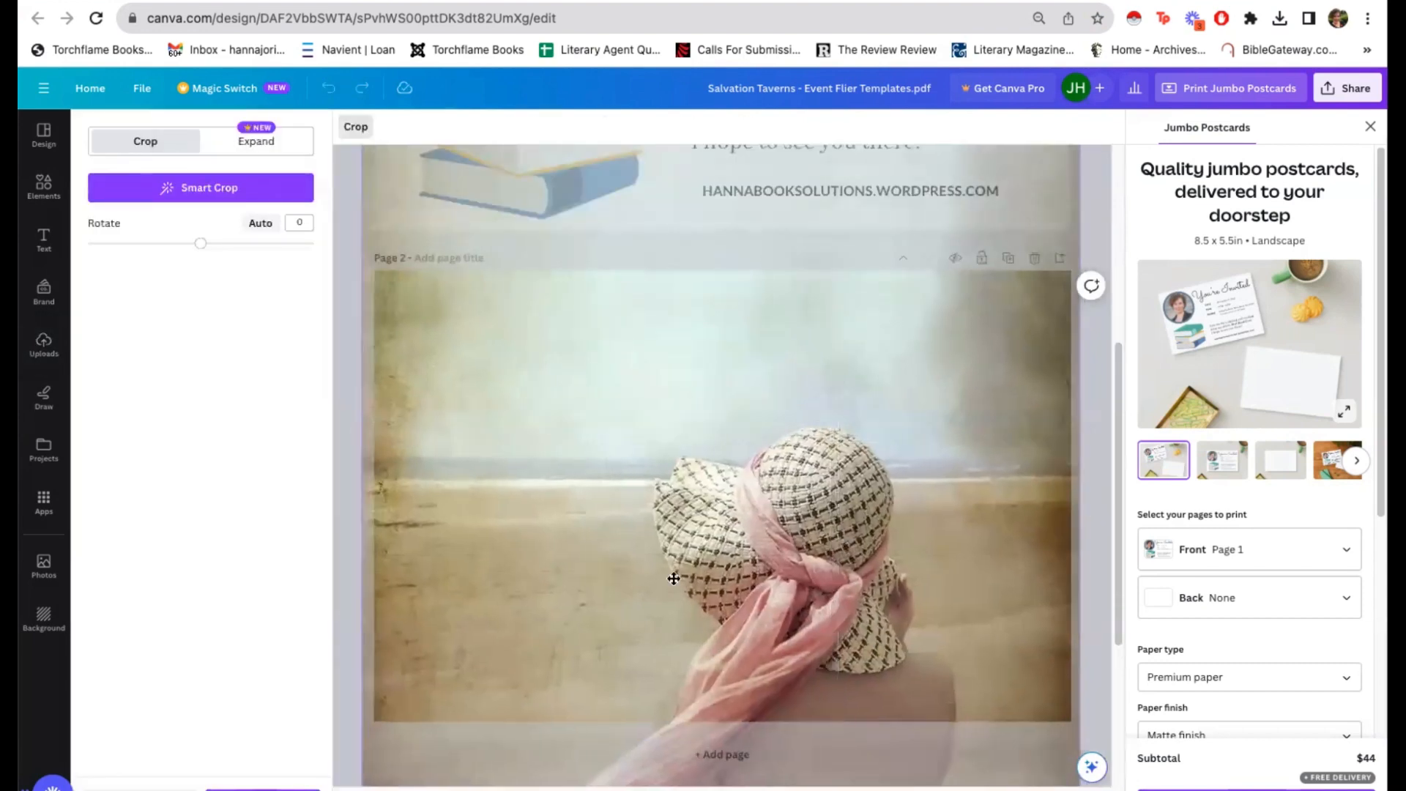
left_click(354, 596)
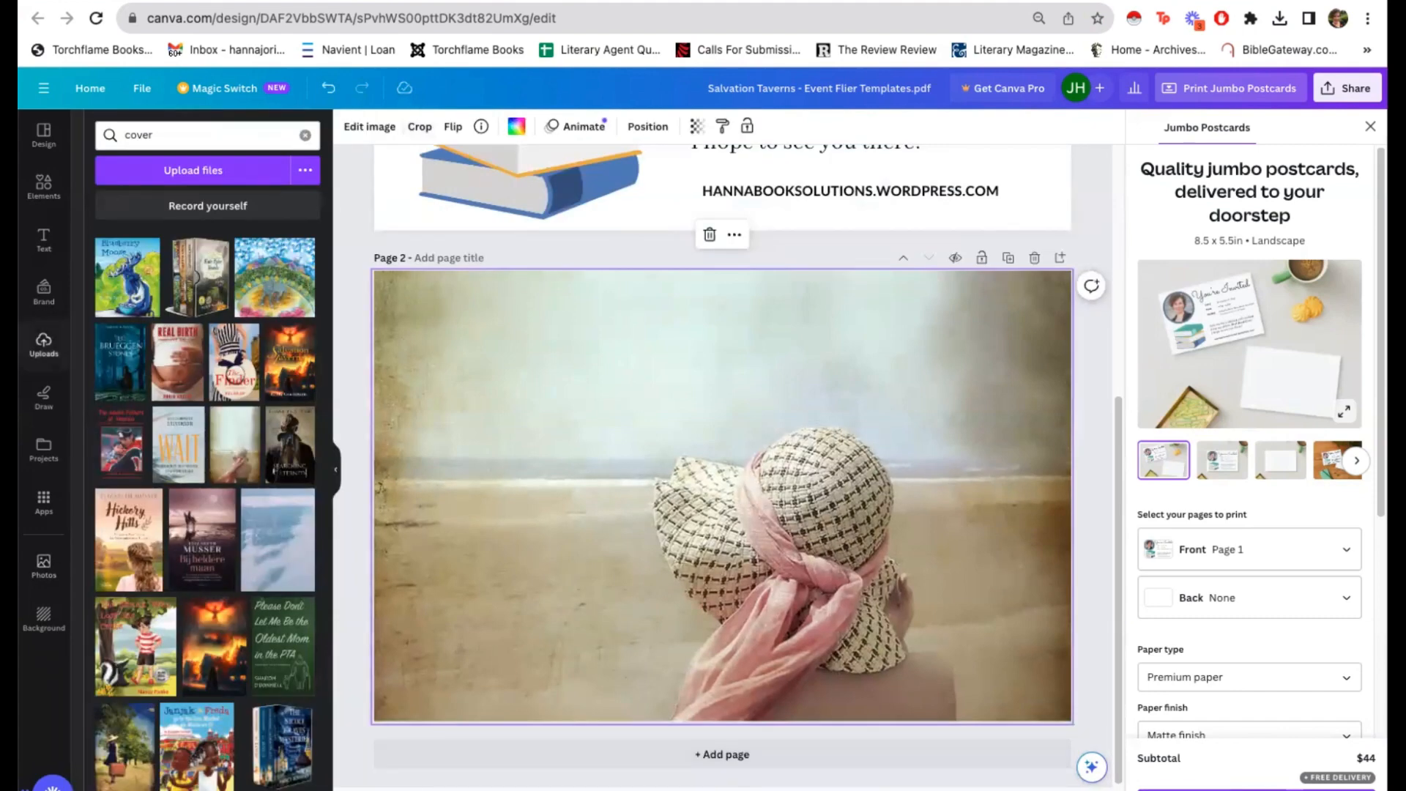
Step: Copy all the invitation text from page 1 onto page 2 and move it left over the background image
scroll(823, 459, "up", 4)
scroll(823, 459, "up", 2)
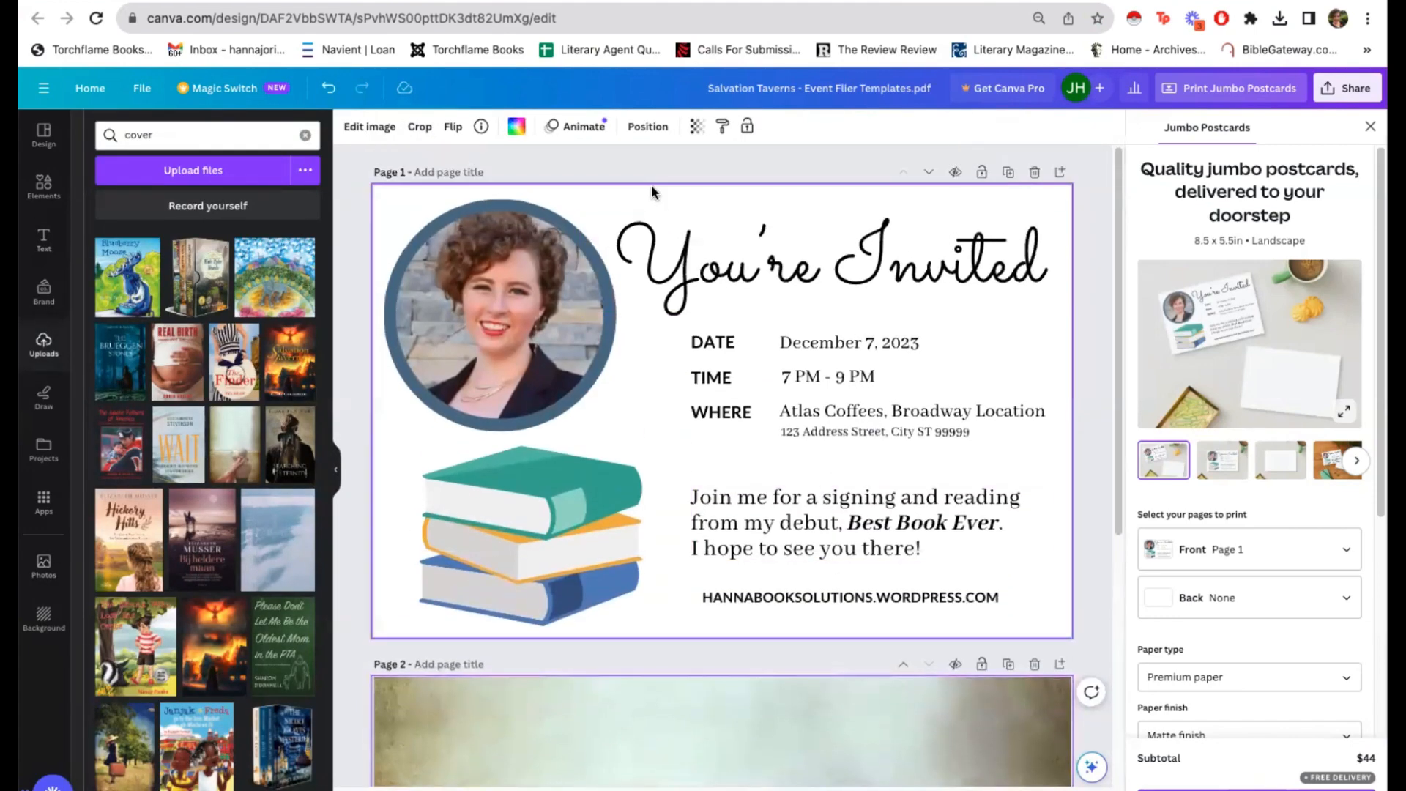
left_click_drag(651, 189, 857, 603)
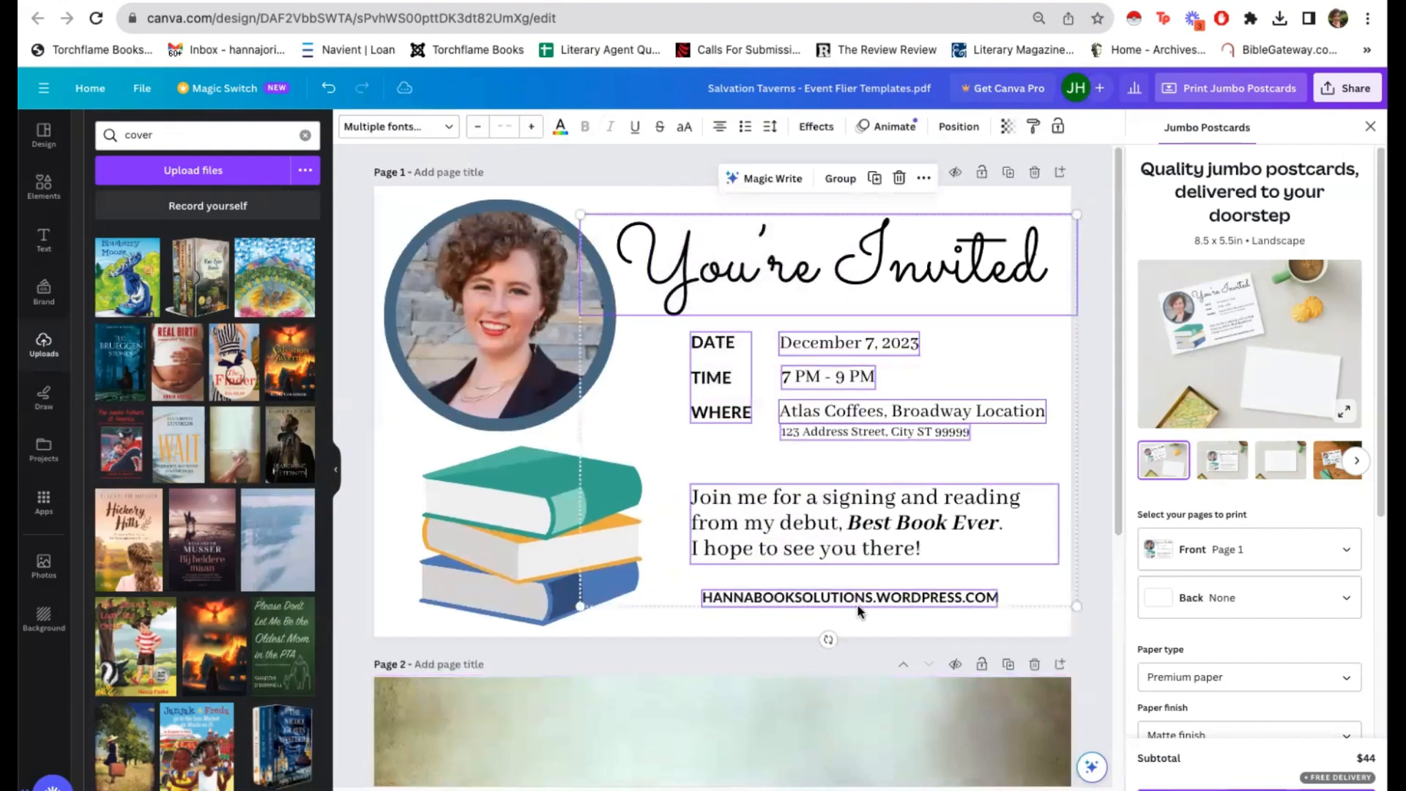
scroll(484, 451, "down", 5)
left_click(474, 433)
key("ctrl+v")
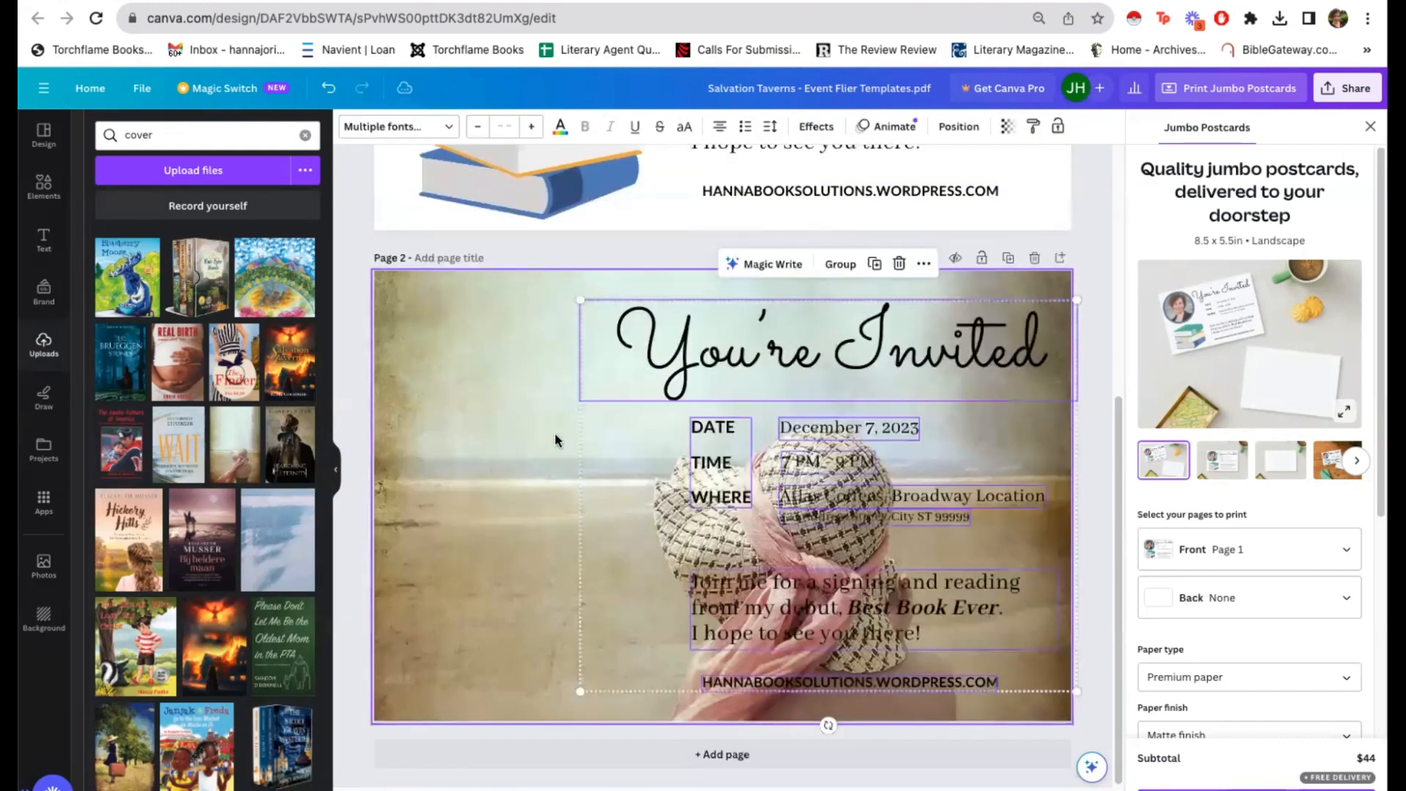
left_click_drag(887, 364, 699, 356)
left_click(982, 478)
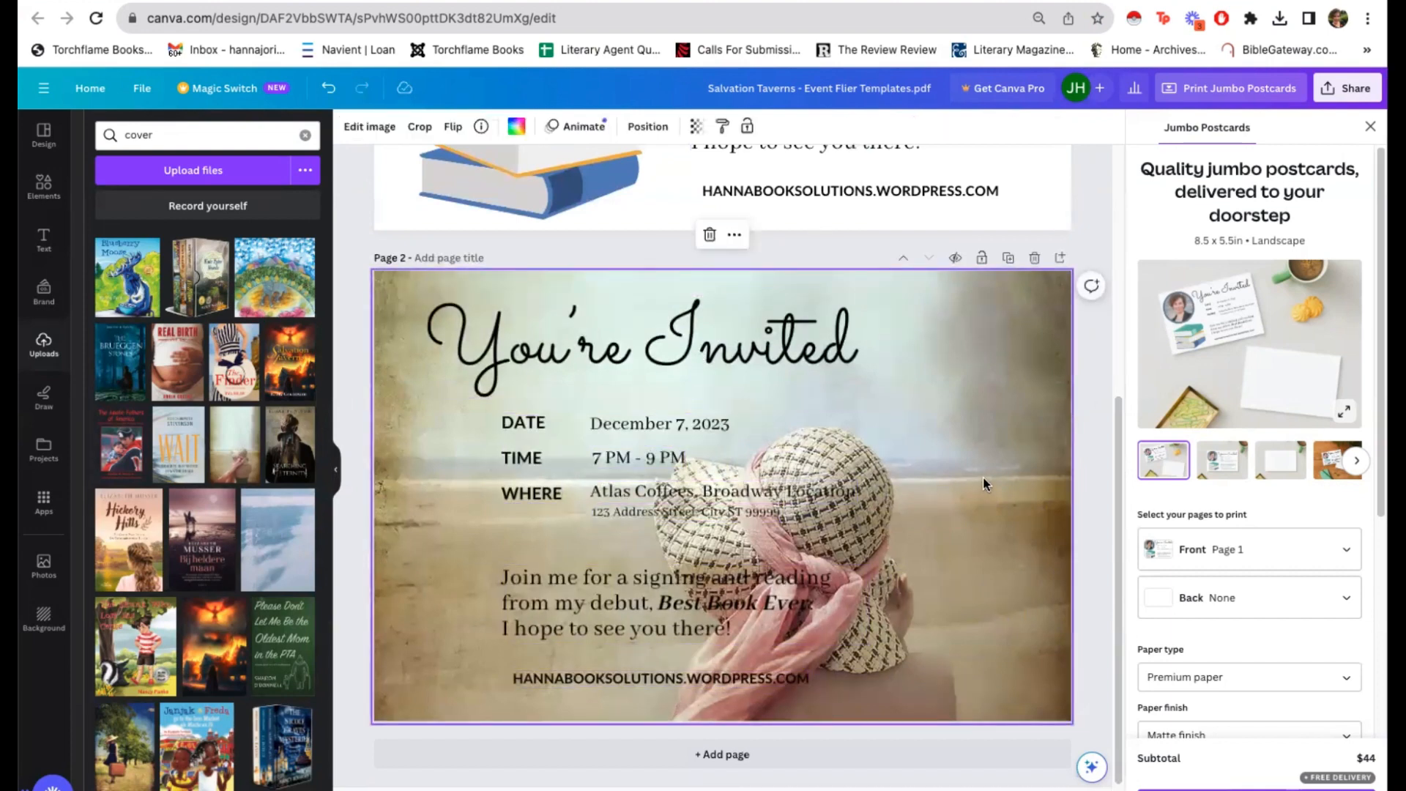
Step: Recrop the page 2 background, enlarging the image slightly so the hat sits farther right and away from the text
double_click(982, 477)
left_click_drag(1019, 555, 1040, 486)
scroll(1014, 506, "down", 4)
left_click_drag(1089, 678, 1192, 771)
scroll(897, 418, "up", 6)
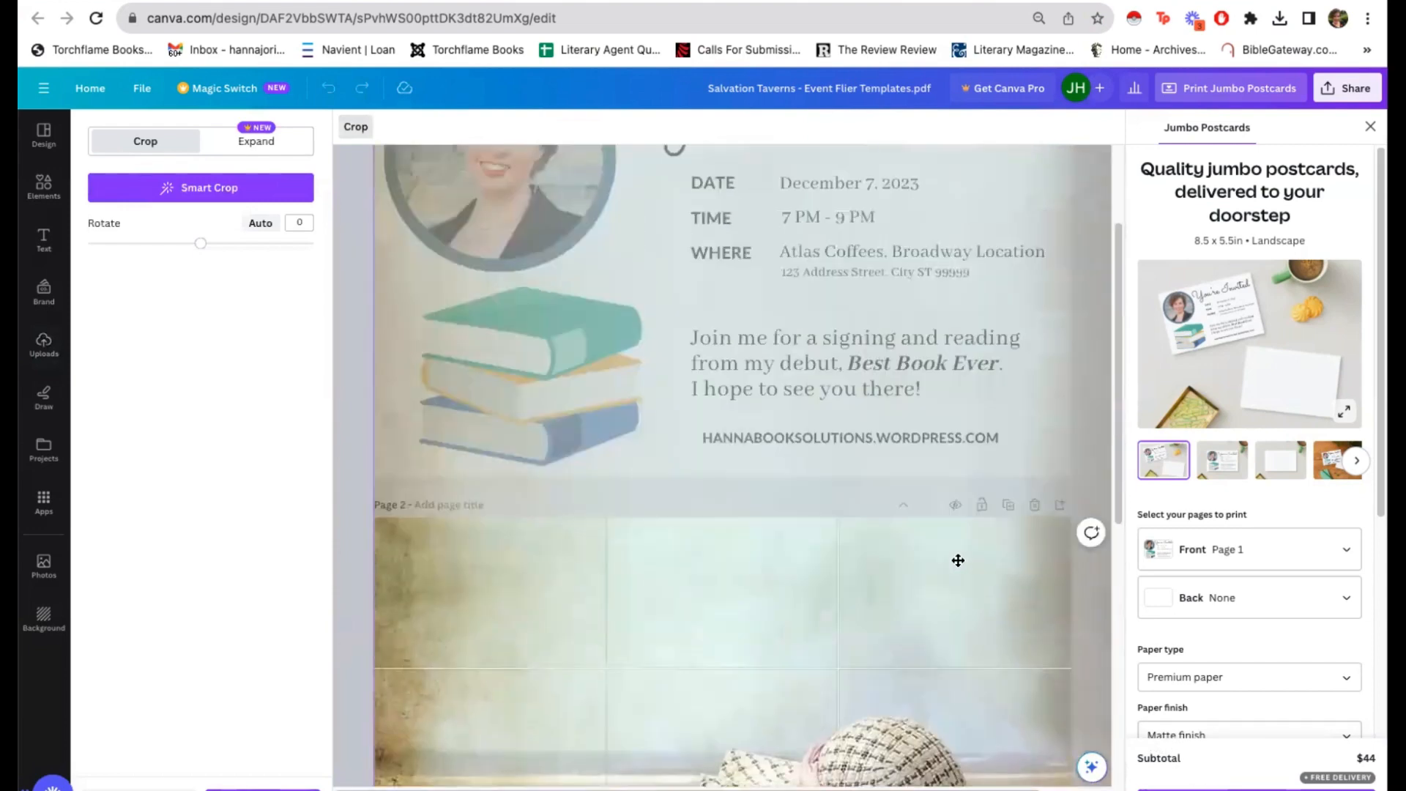
scroll(949, 501, "down", 5)
scroll(949, 501, "down", 2)
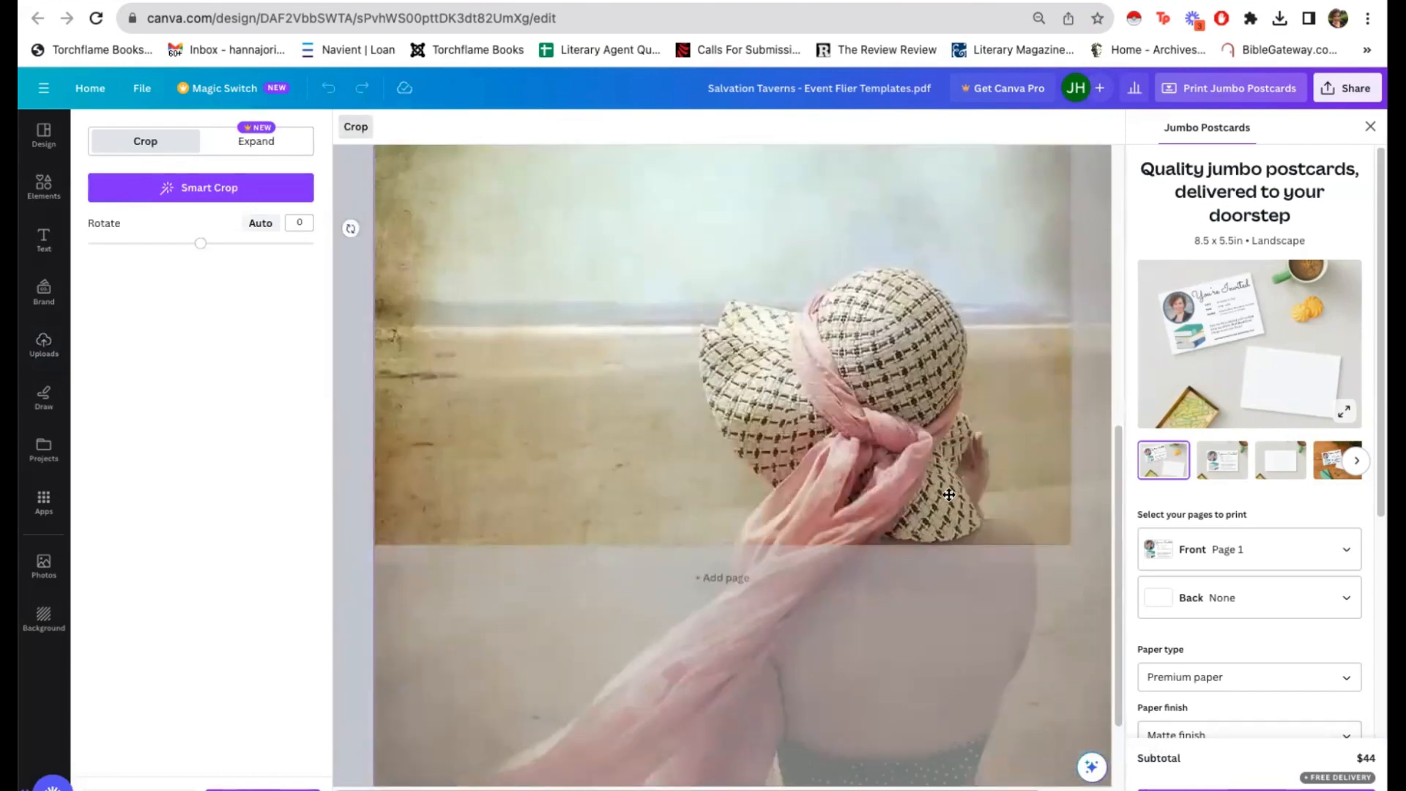
scroll(949, 494, "up", 3)
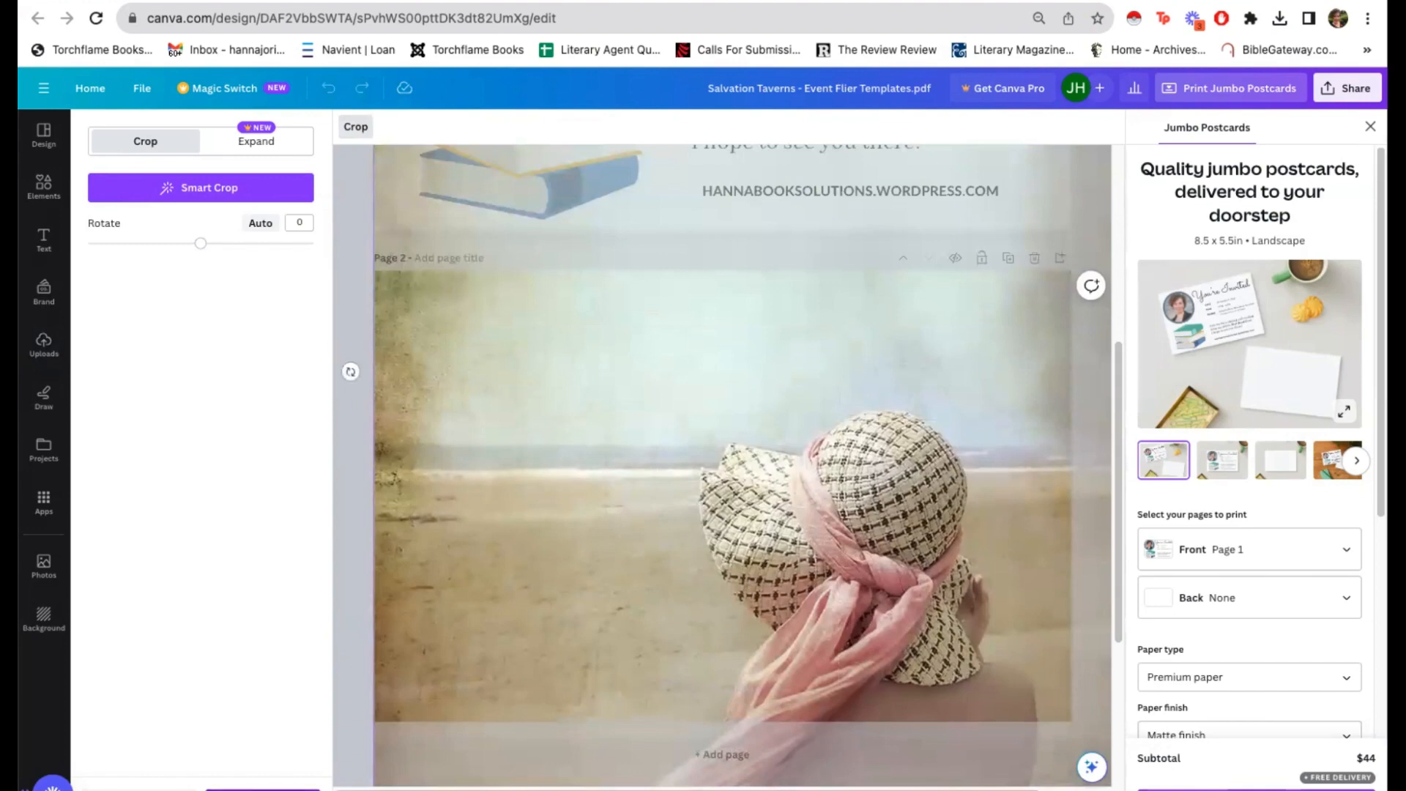
left_click(263, 790)
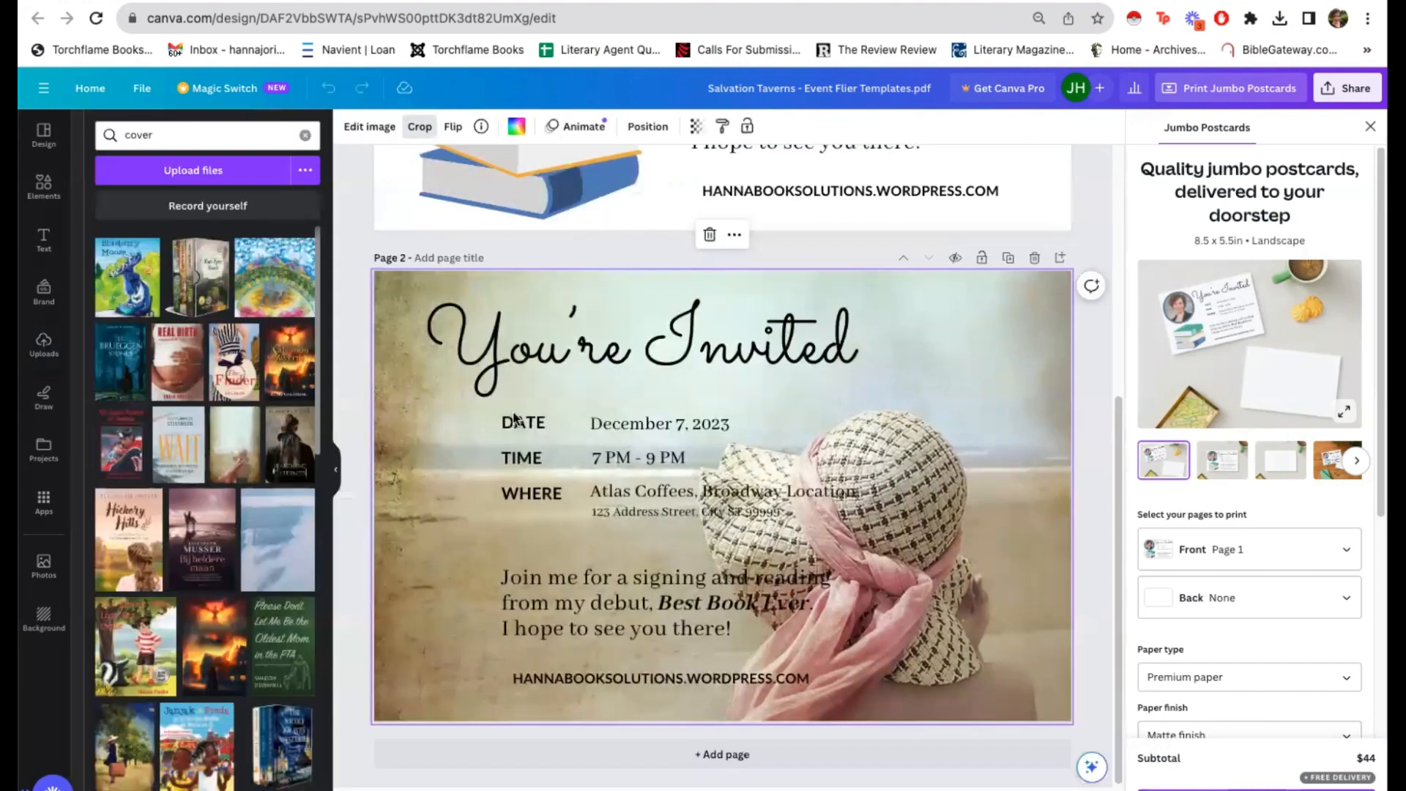
double_click(999, 296)
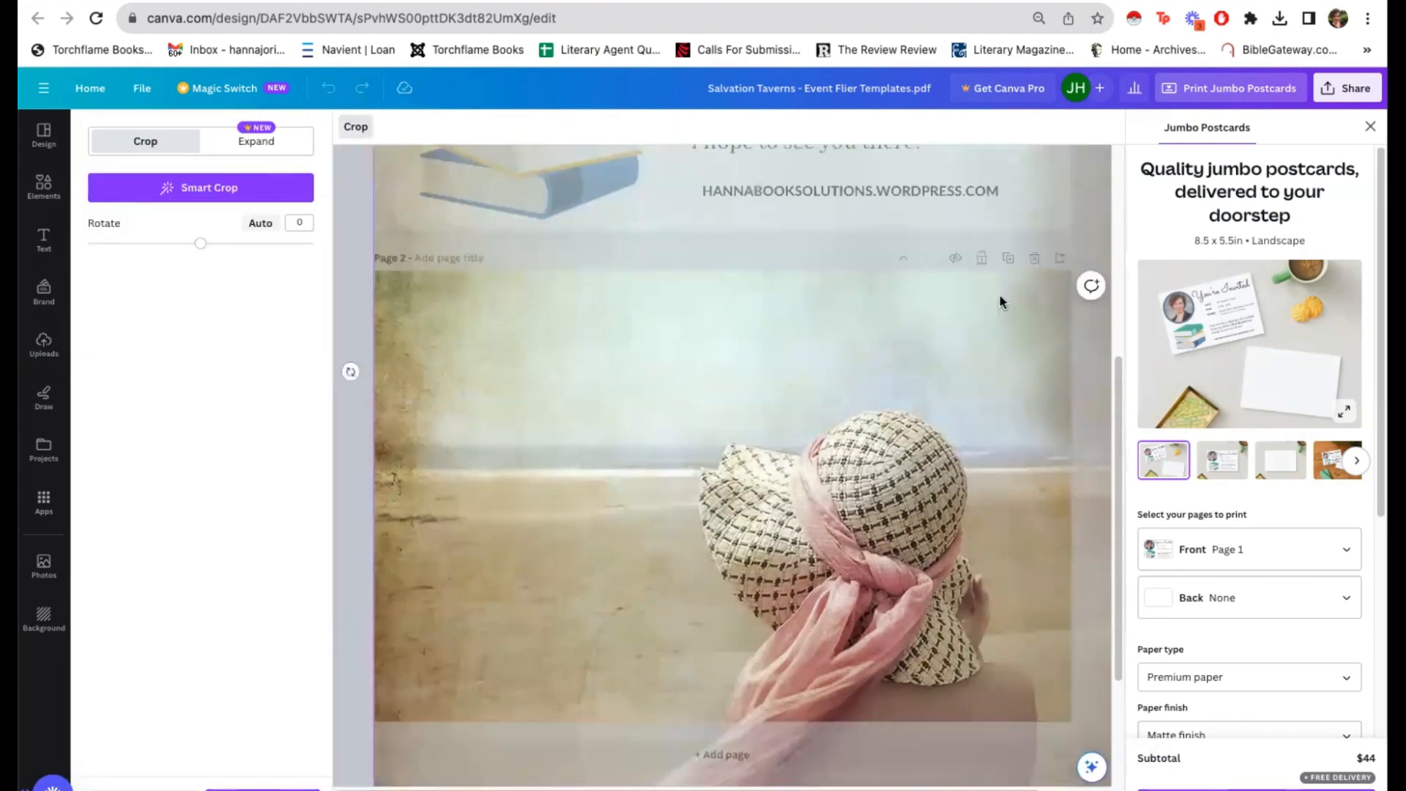
key("Escape")
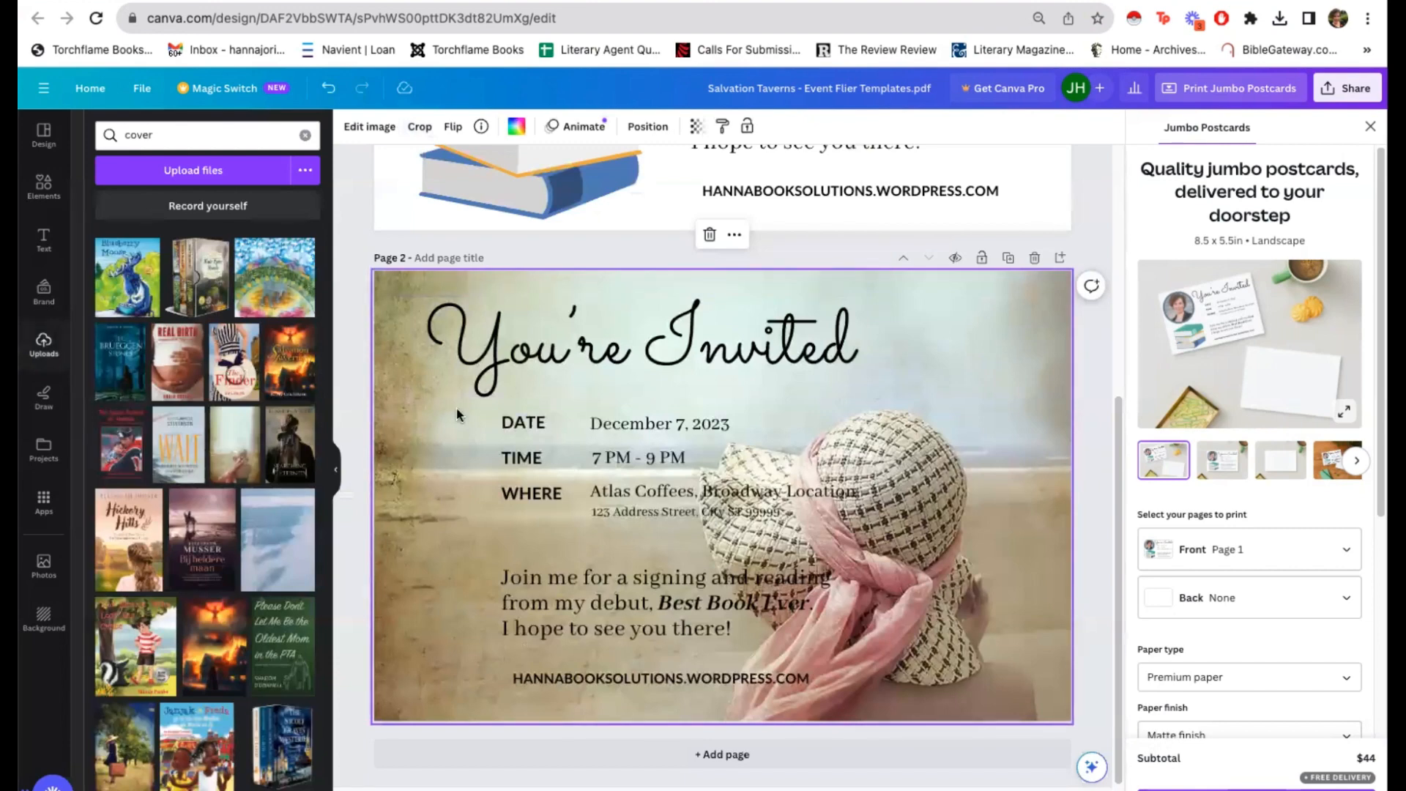
Step: Move the event details, the message and the website line on page 2 farther left and align their left edges
left_click_drag(455, 407, 547, 511)
left_click_drag(523, 626, 431, 627)
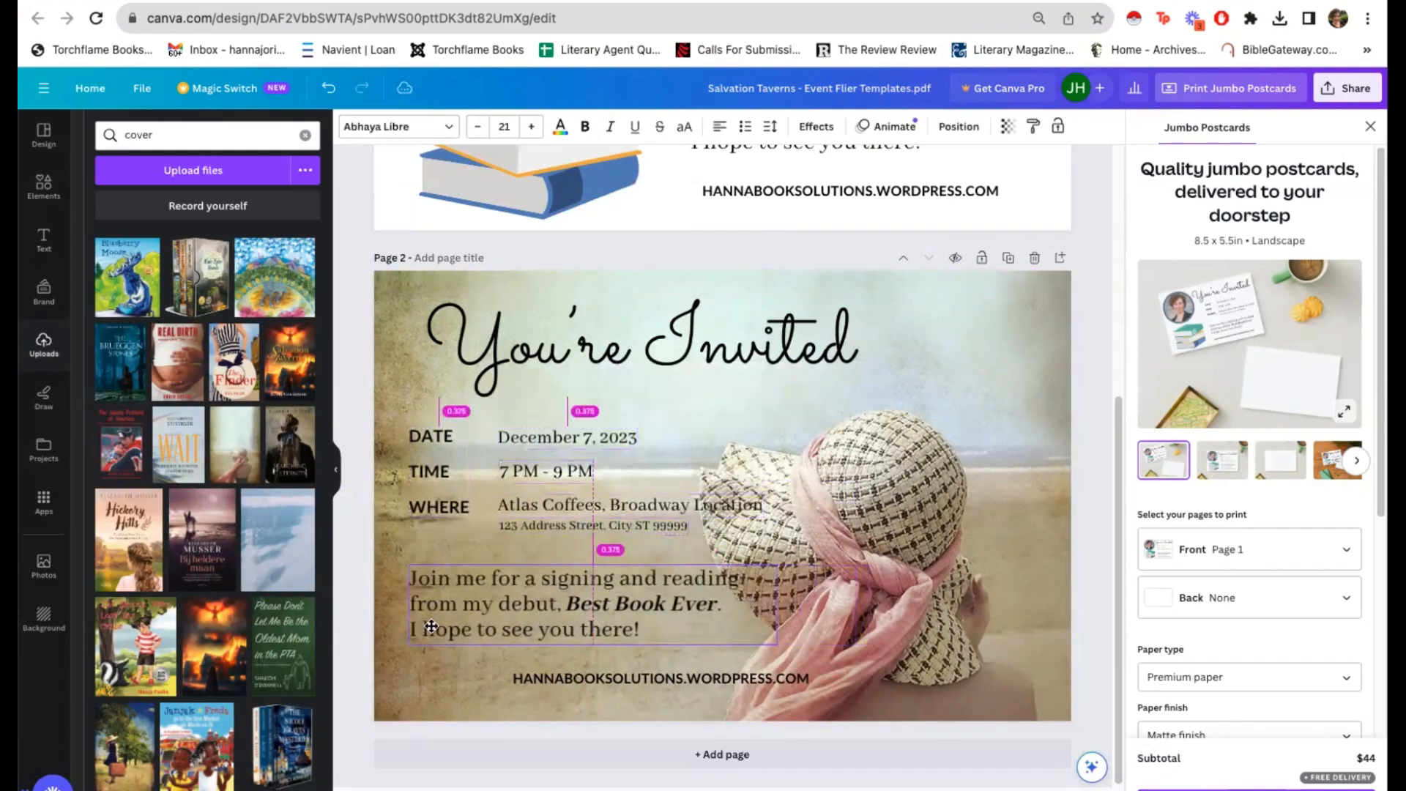
left_click_drag(678, 684, 574, 690)
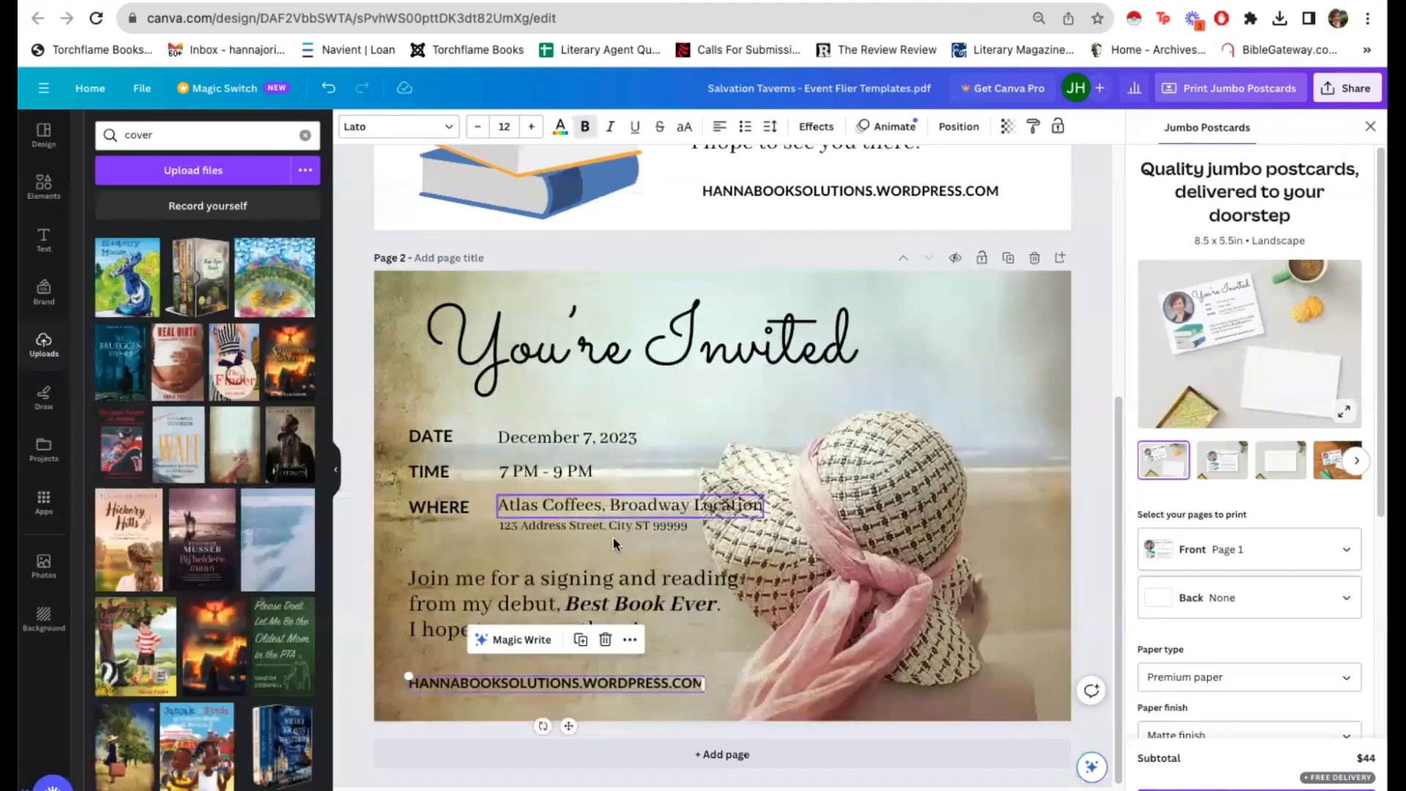
Step: Set the page 2 background image's transparency to 51
left_click(1031, 350)
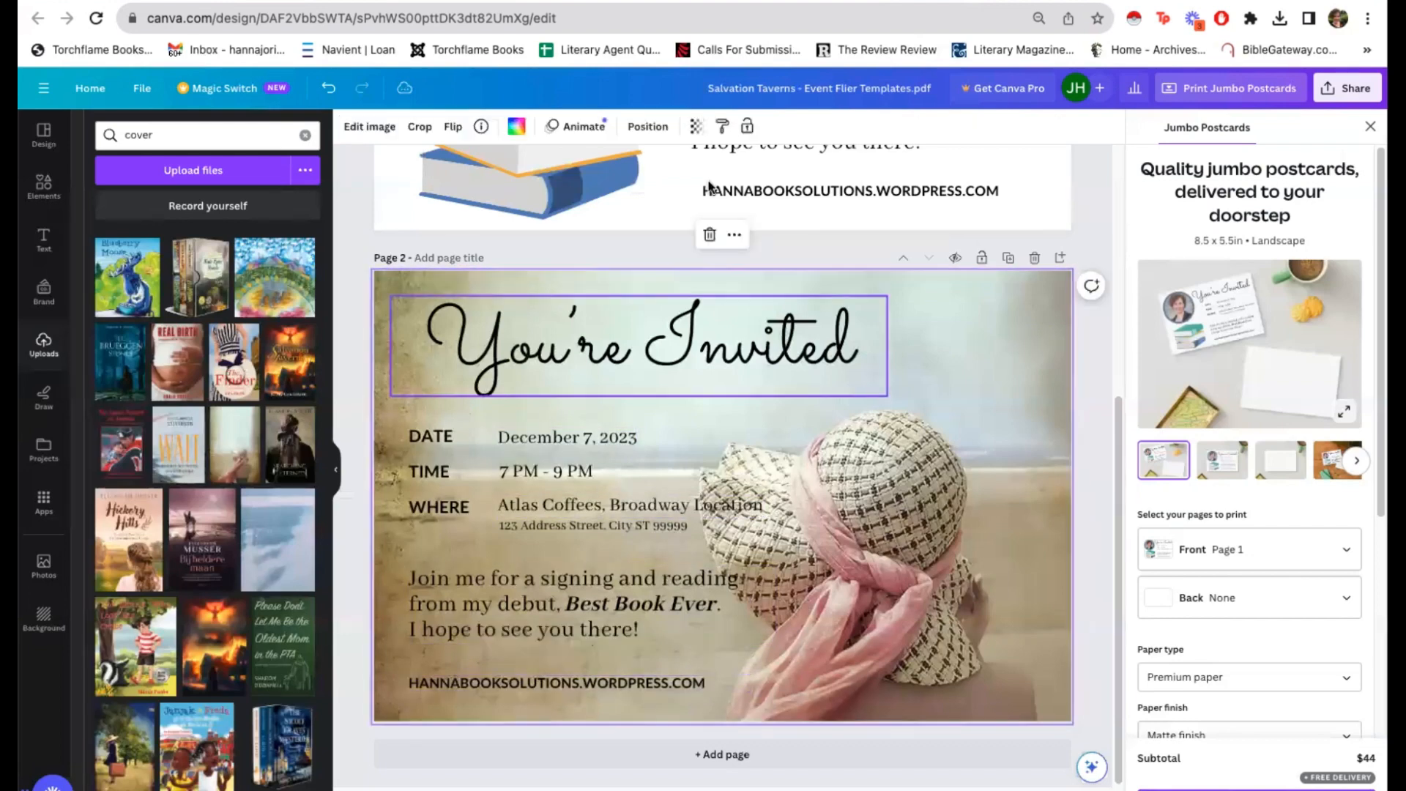
left_click(697, 130)
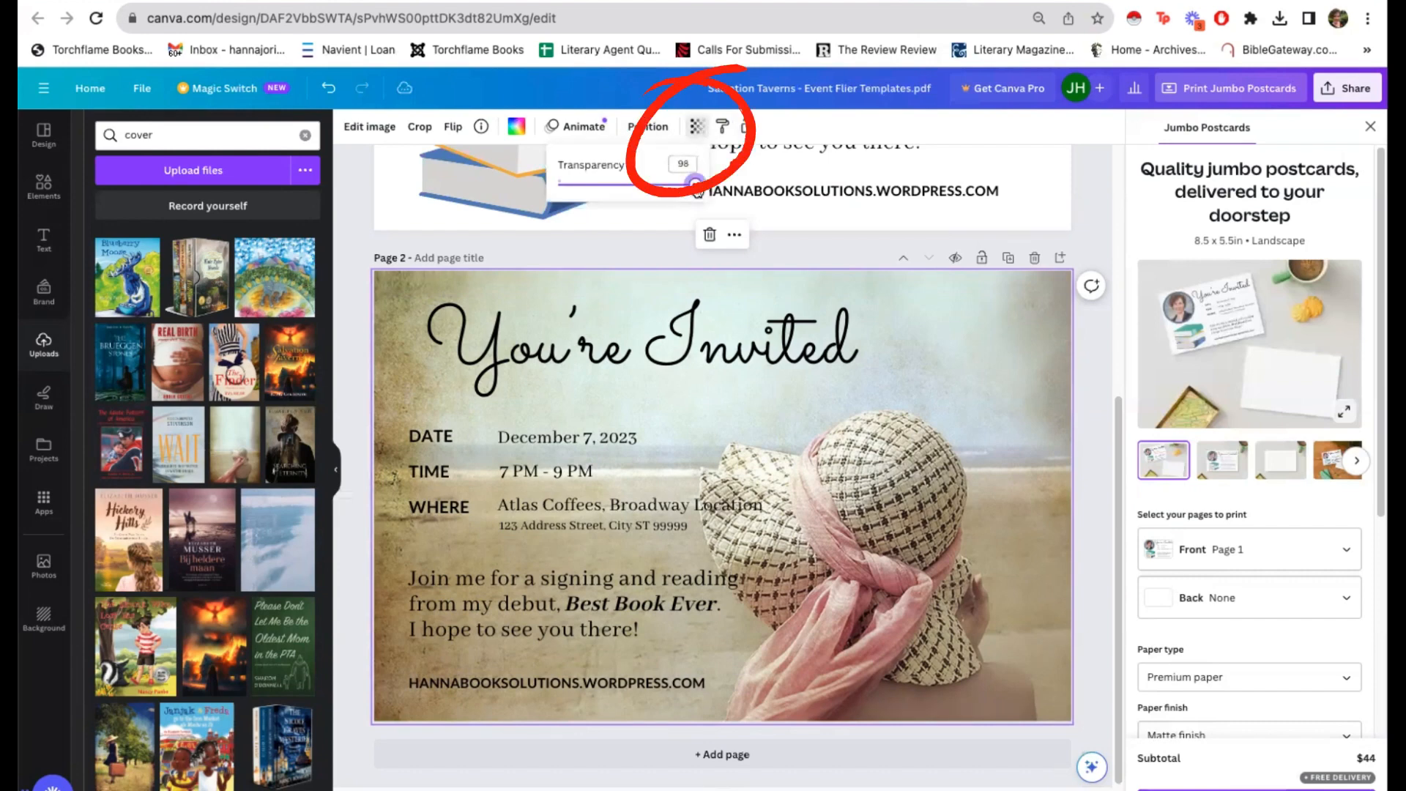
left_click_drag(693, 184, 630, 197)
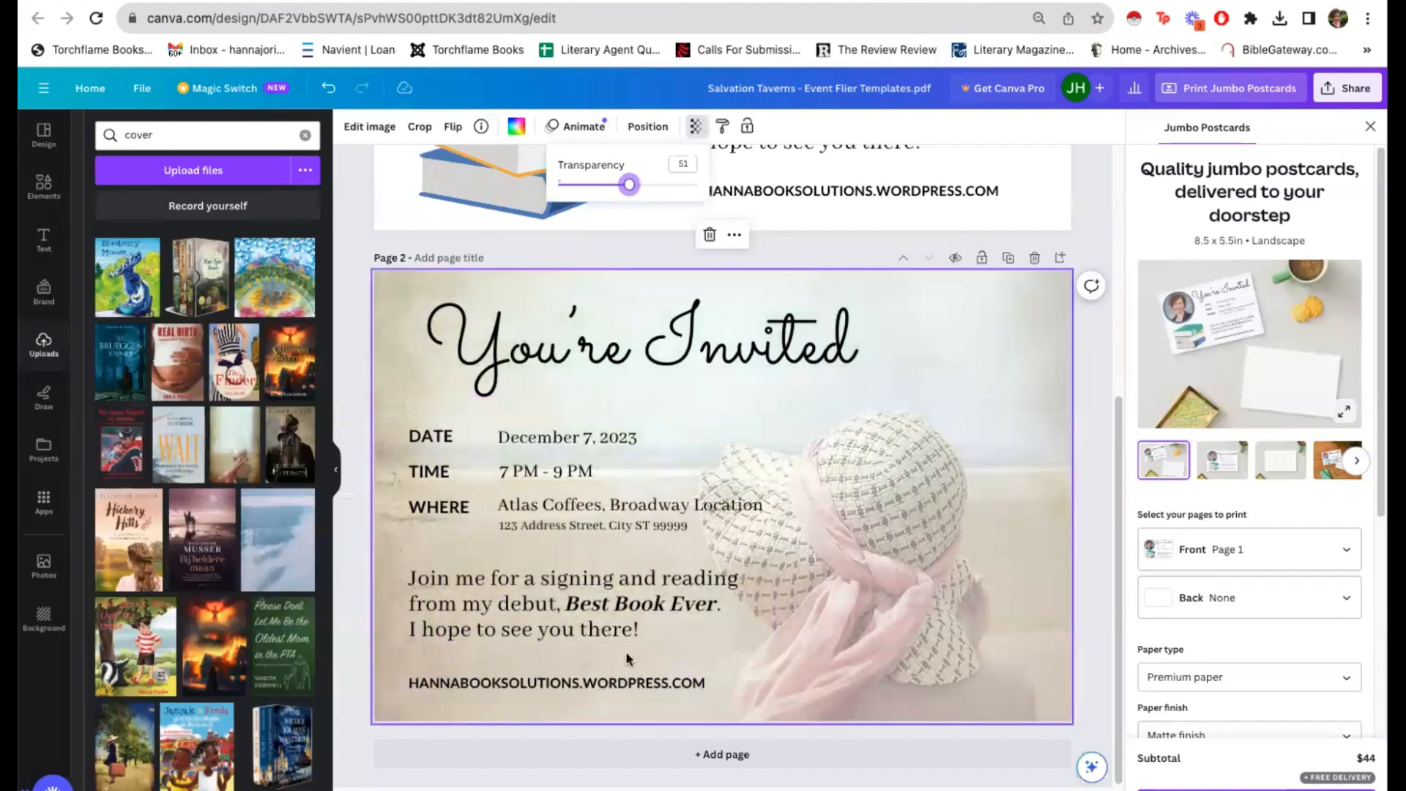
left_click(1038, 478)
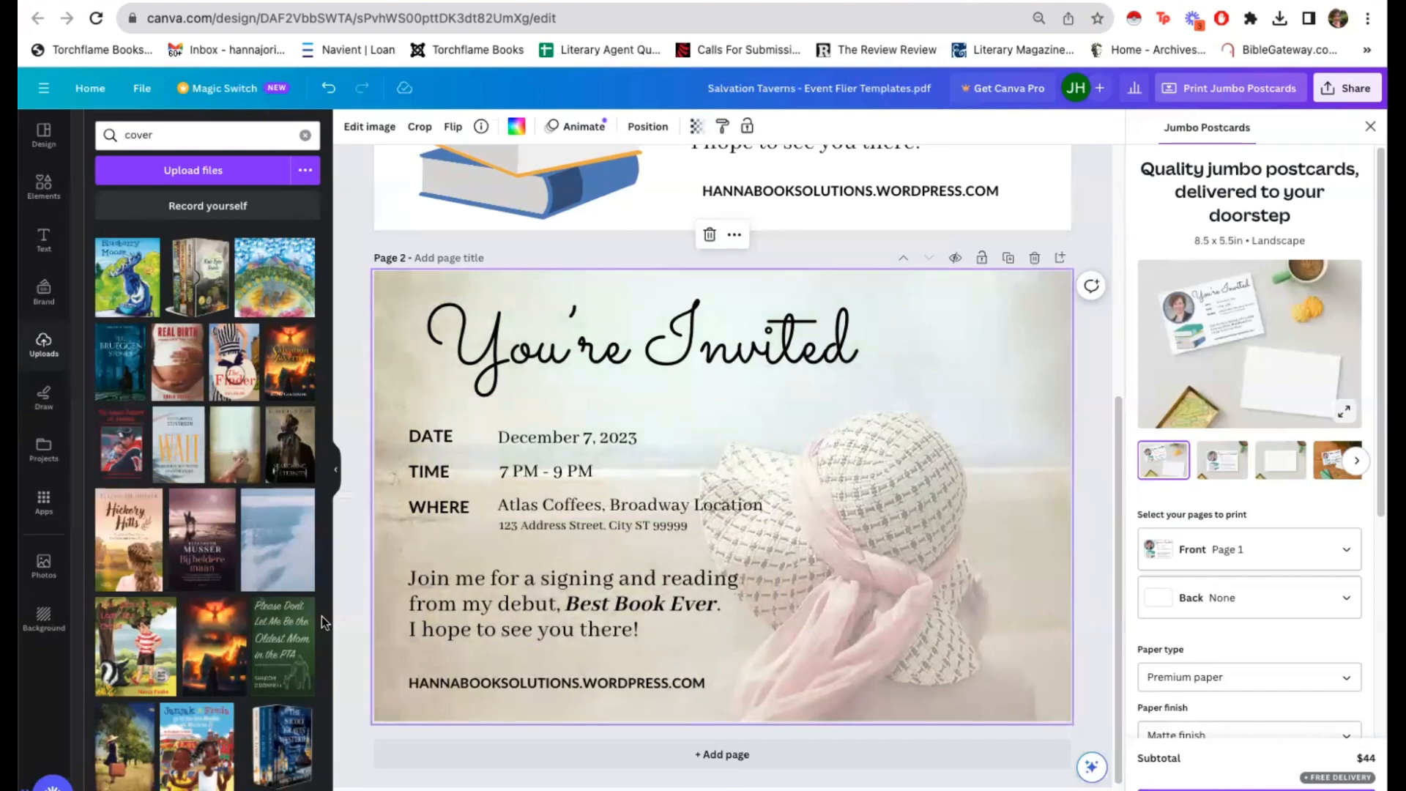
Step: Search the uploads for "gillian pugsley" and place the titled book cover, scaled down, in page 2's lower right beside the event text
double_click(169, 134)
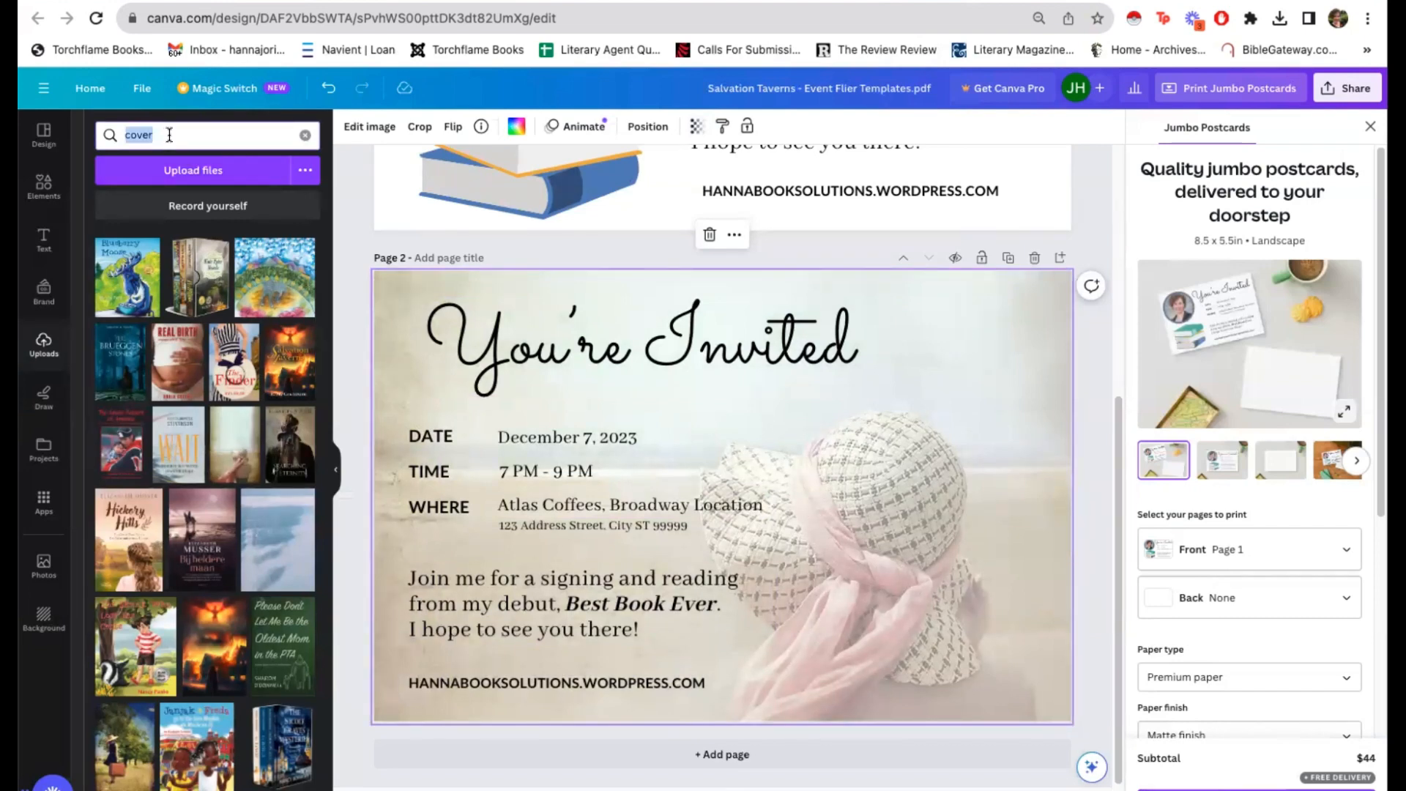
type("gillian pugsley")
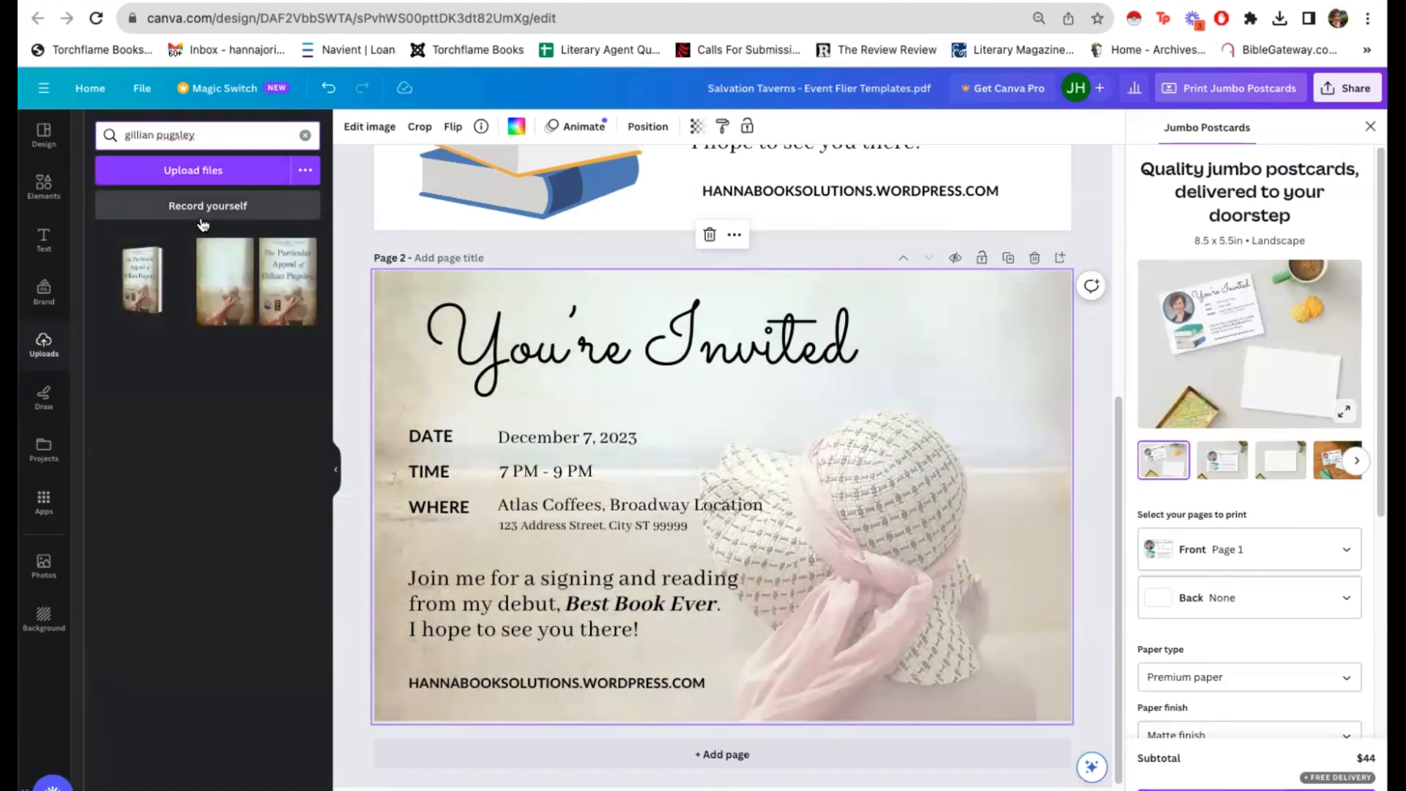
left_click(300, 300)
left_click_drag(810, 538, 1036, 568)
left_click_drag(833, 352, 863, 393)
left_click_drag(959, 570, 930, 562)
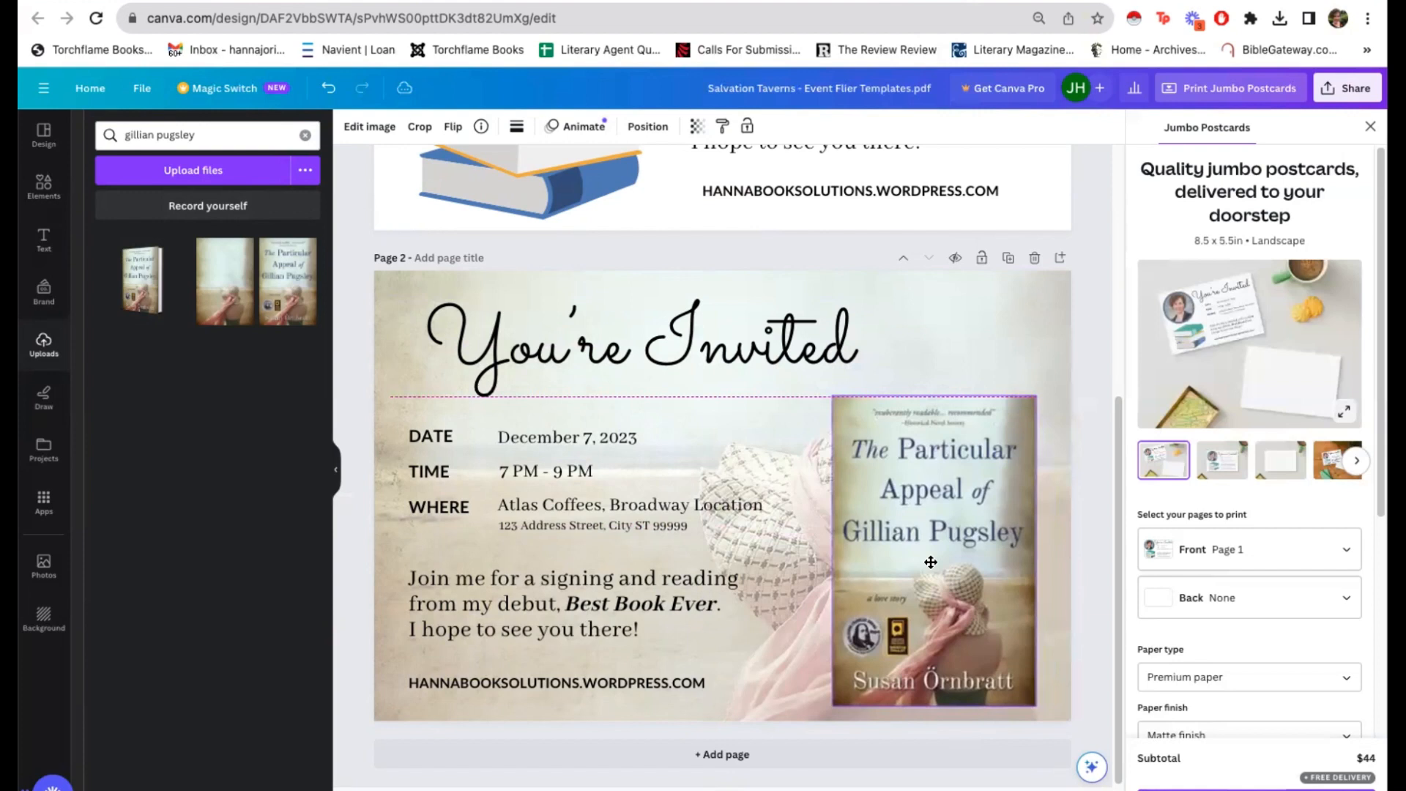
left_click(784, 658)
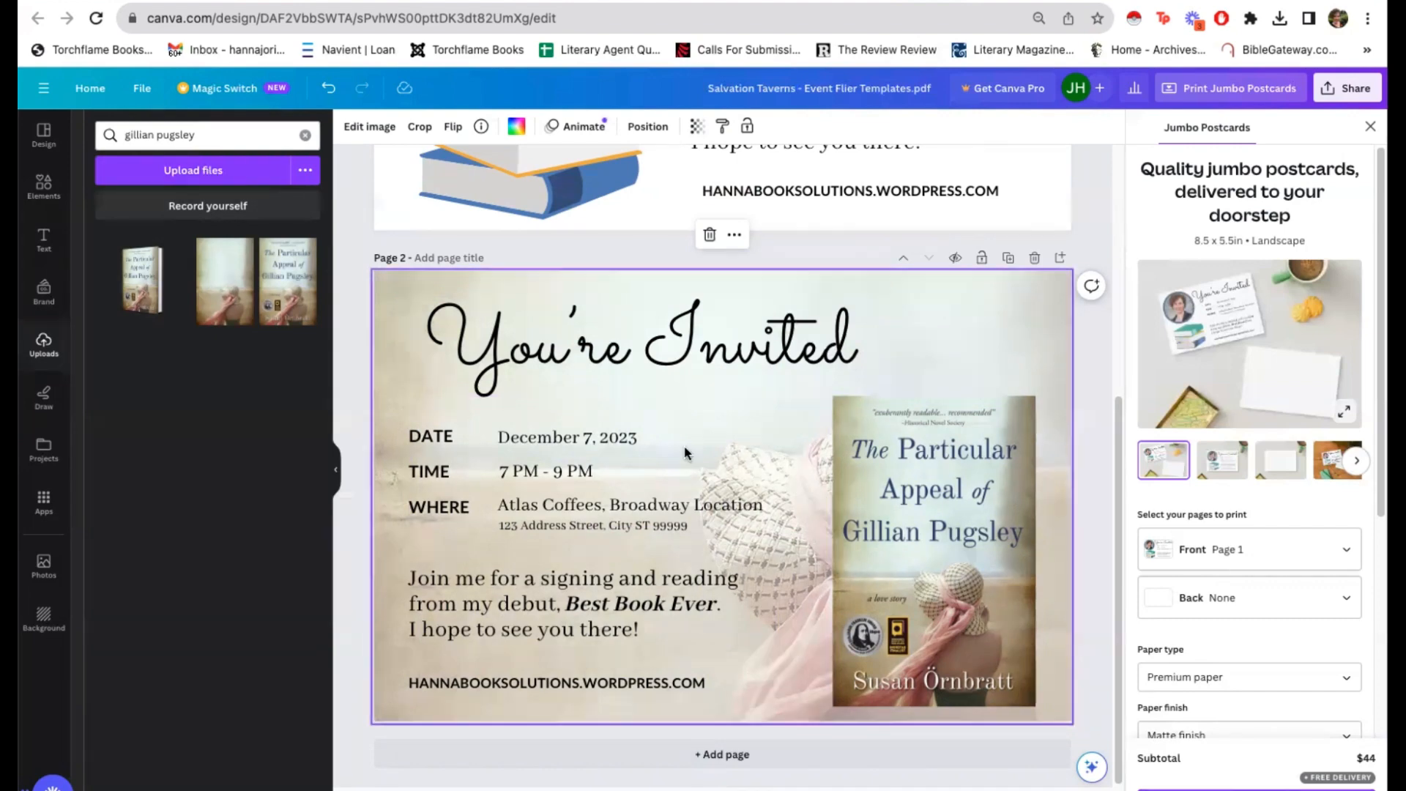
Step: Compare the page 1 and page 2 postcard designs and check the options available for the book cover image
scroll(713, 483, "up", 5)
scroll(734, 500, "down", 5)
right_click(982, 476)
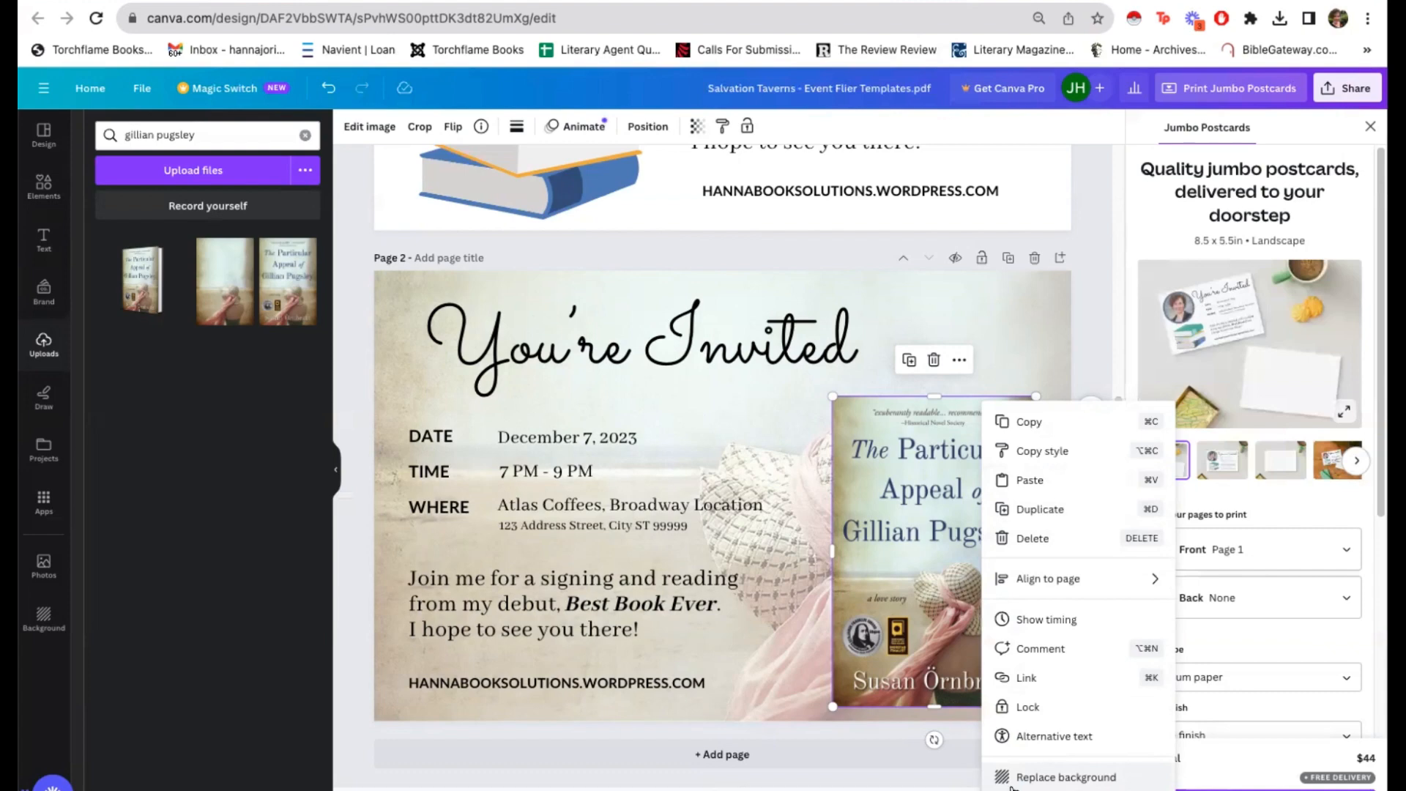
left_click(765, 624)
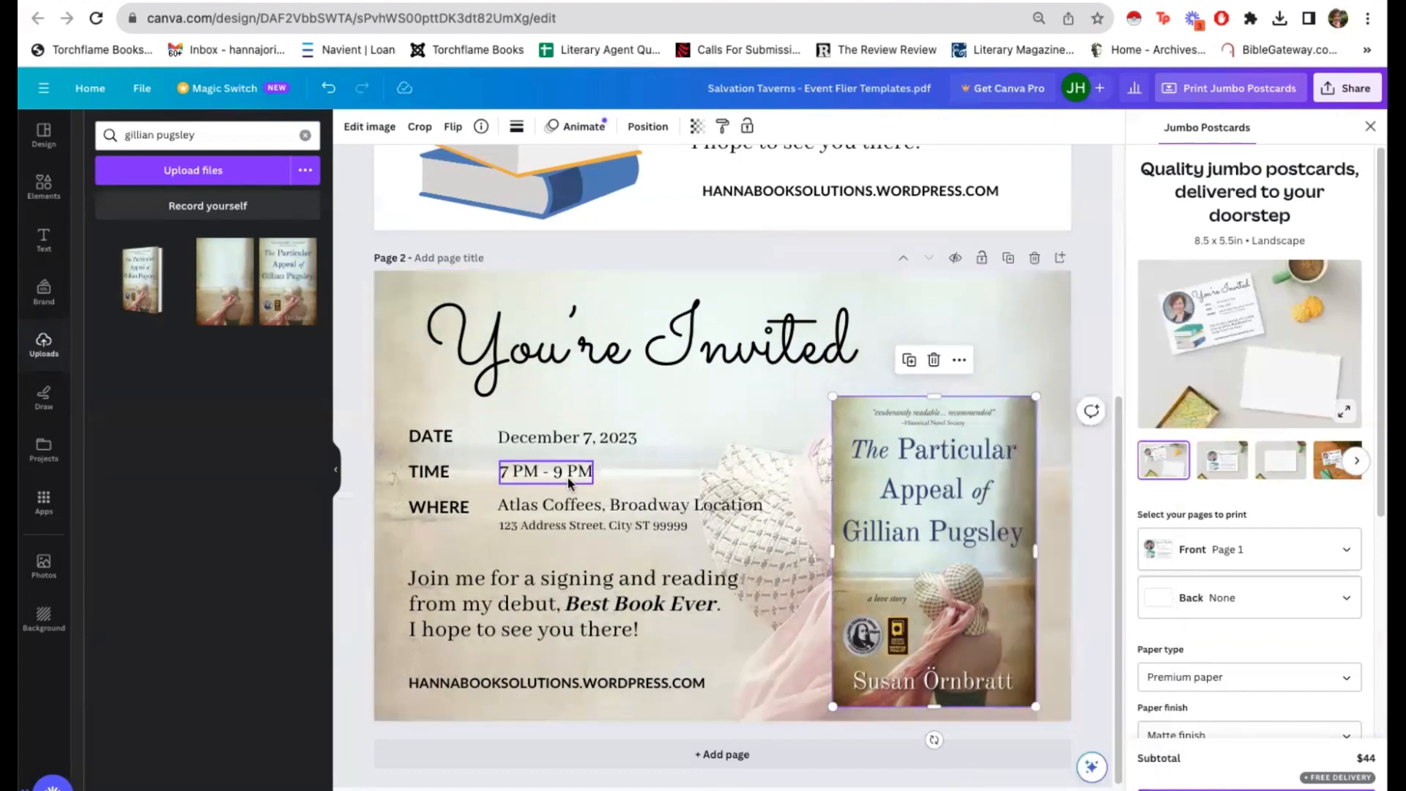
scroll(718, 463, "up", 4)
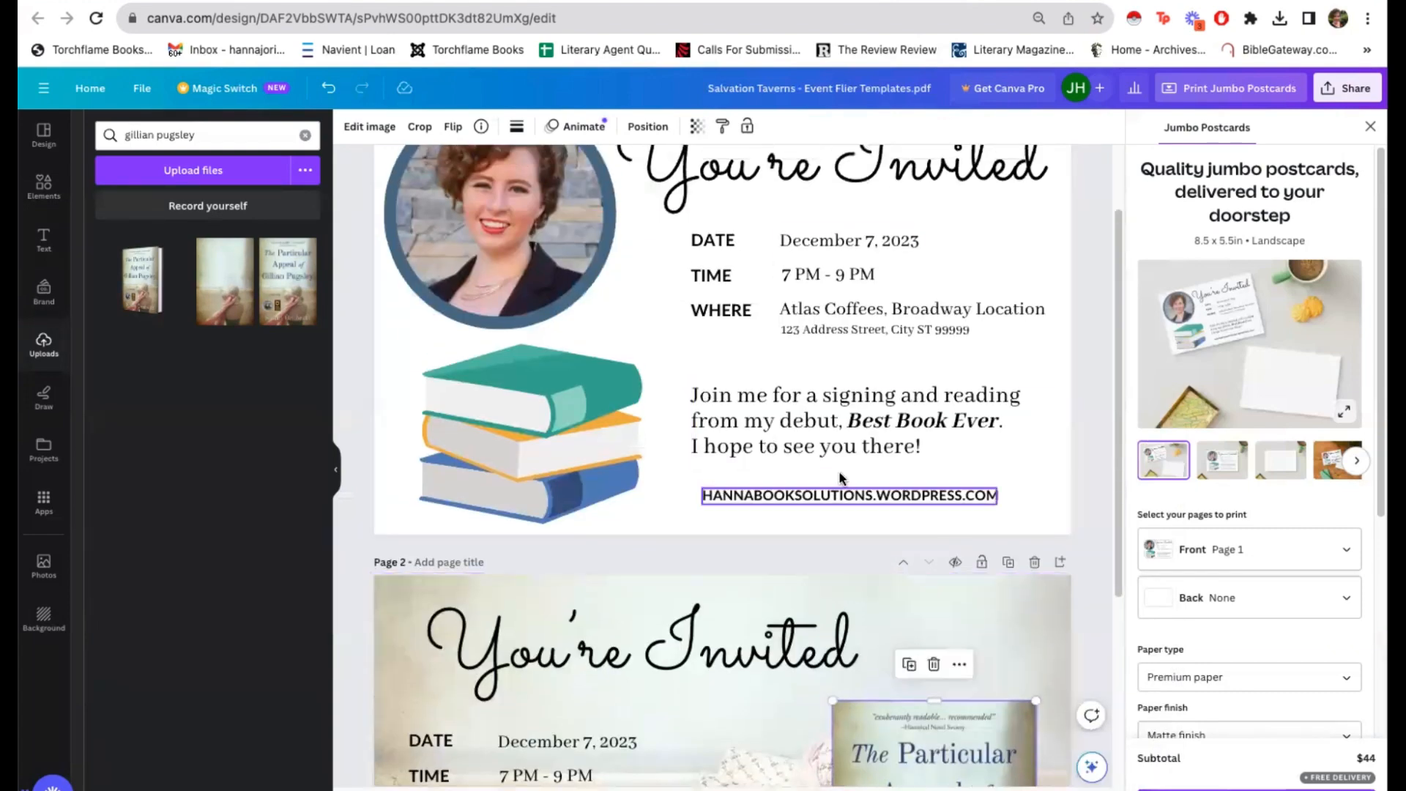
scroll(531, 425, "down", 4)
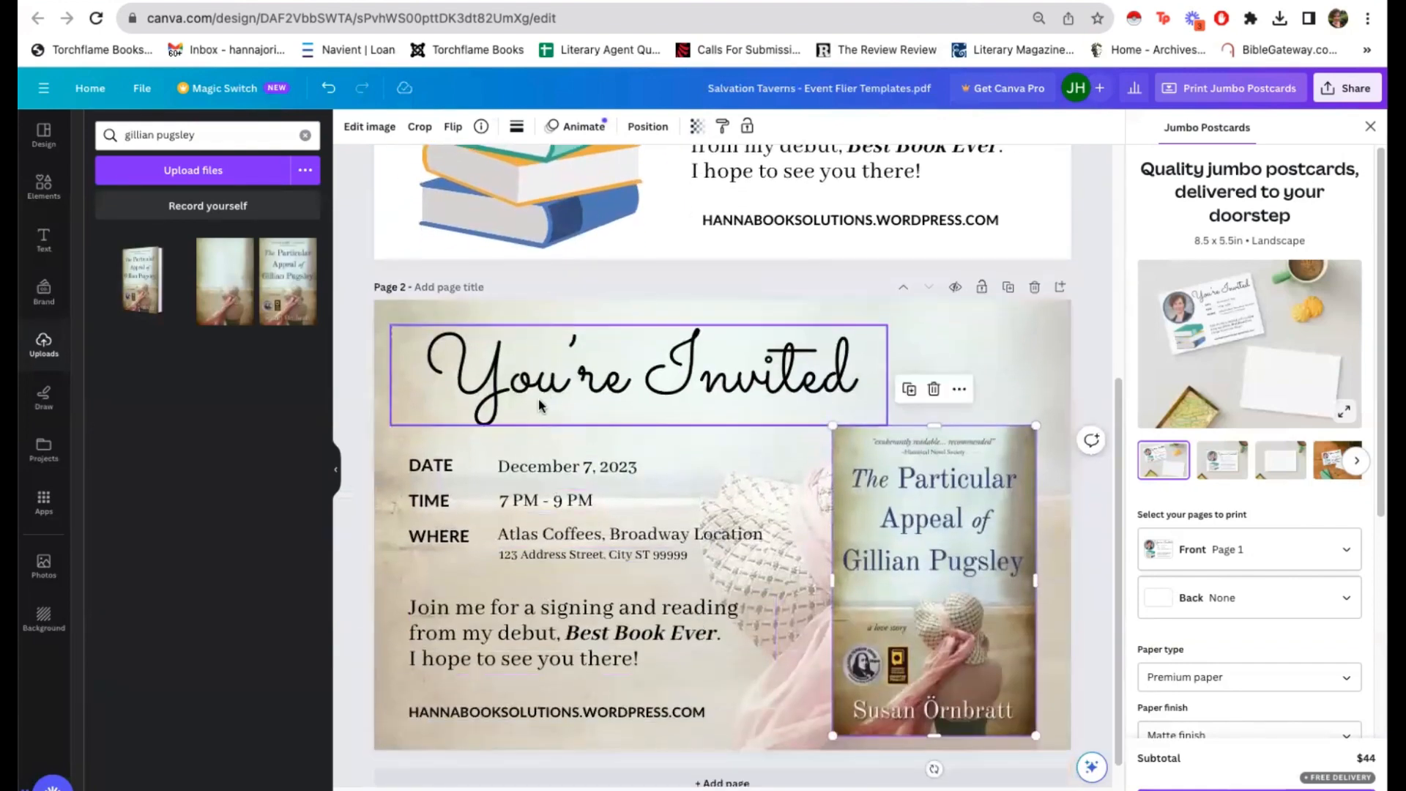
left_click(538, 404)
left_click(400, 560)
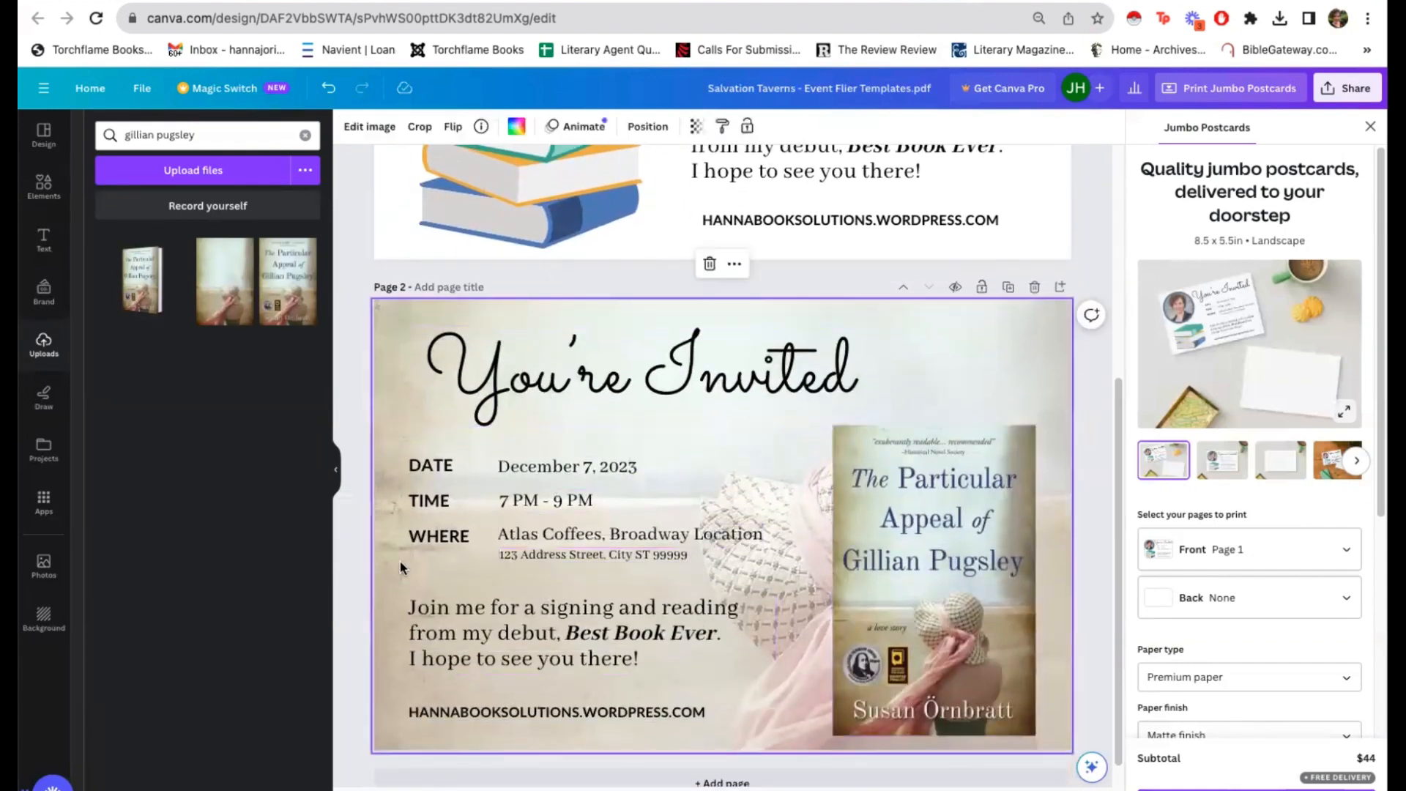